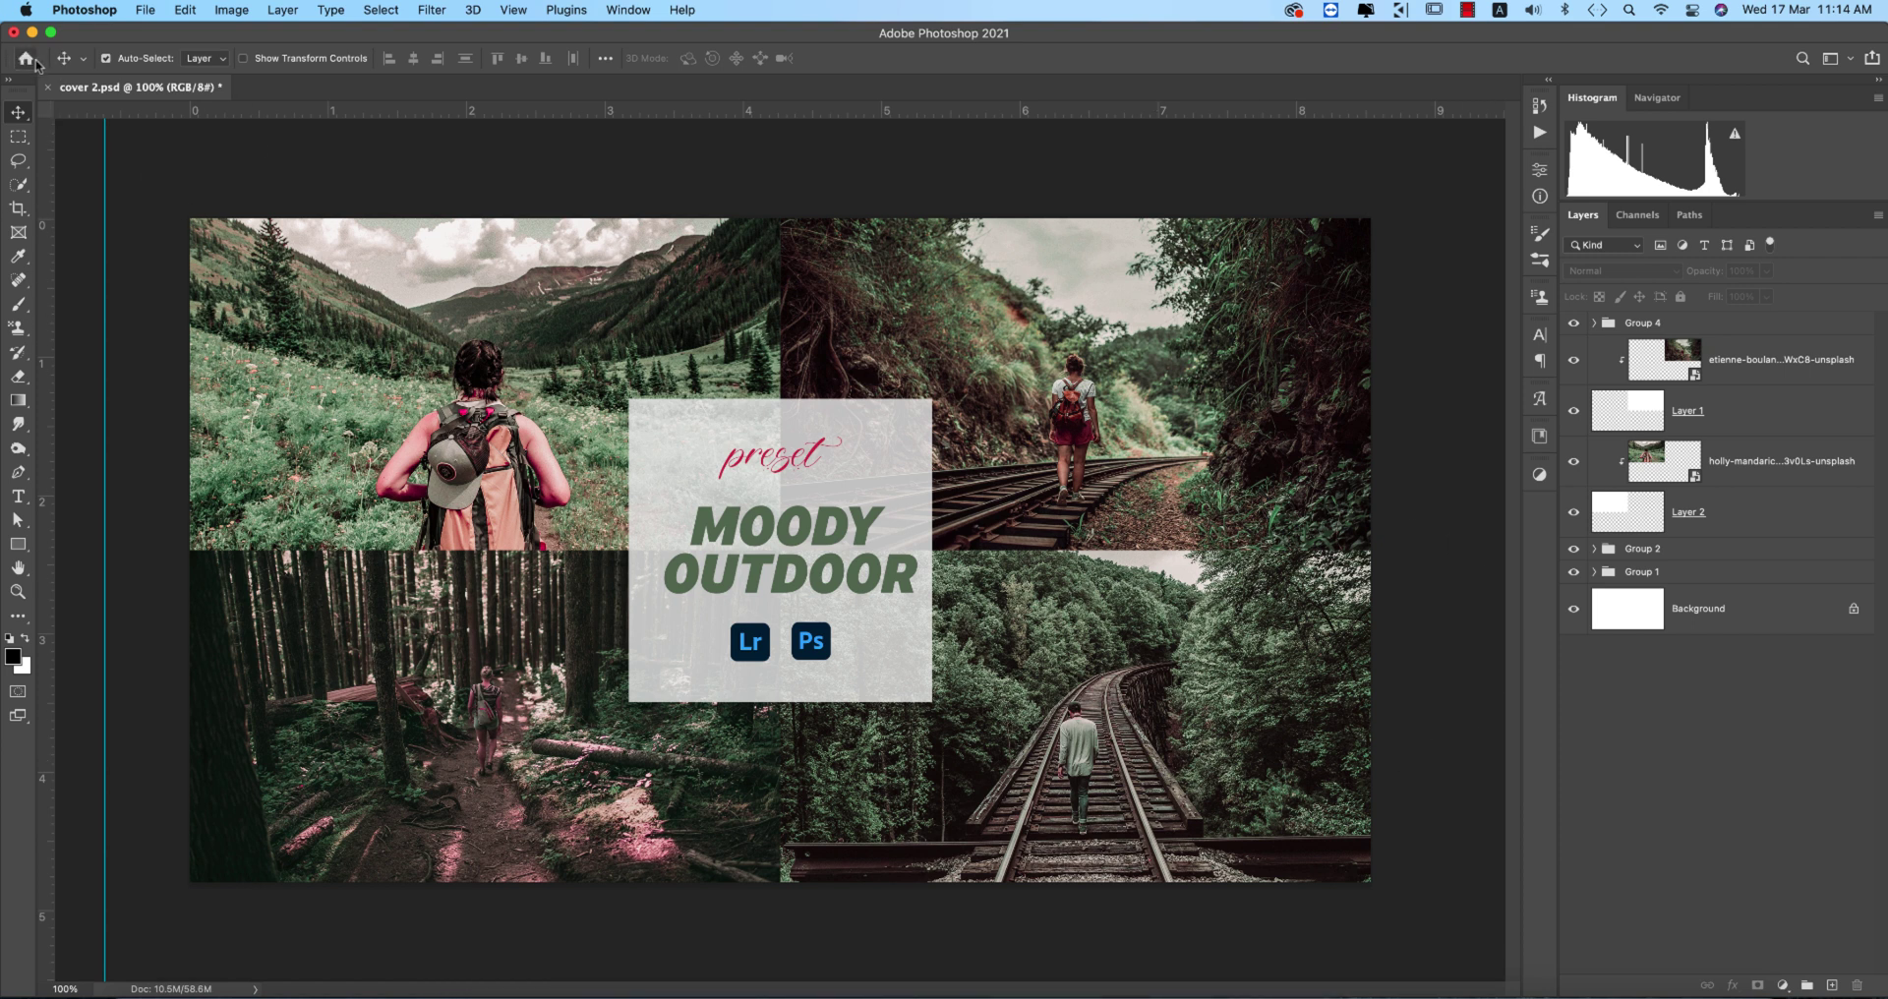
Open etienne-boulanger-C5yfbvMWxC8-unsplash.jpg from Recent files and duplicate its Background into Layer 1.
click(23, 61)
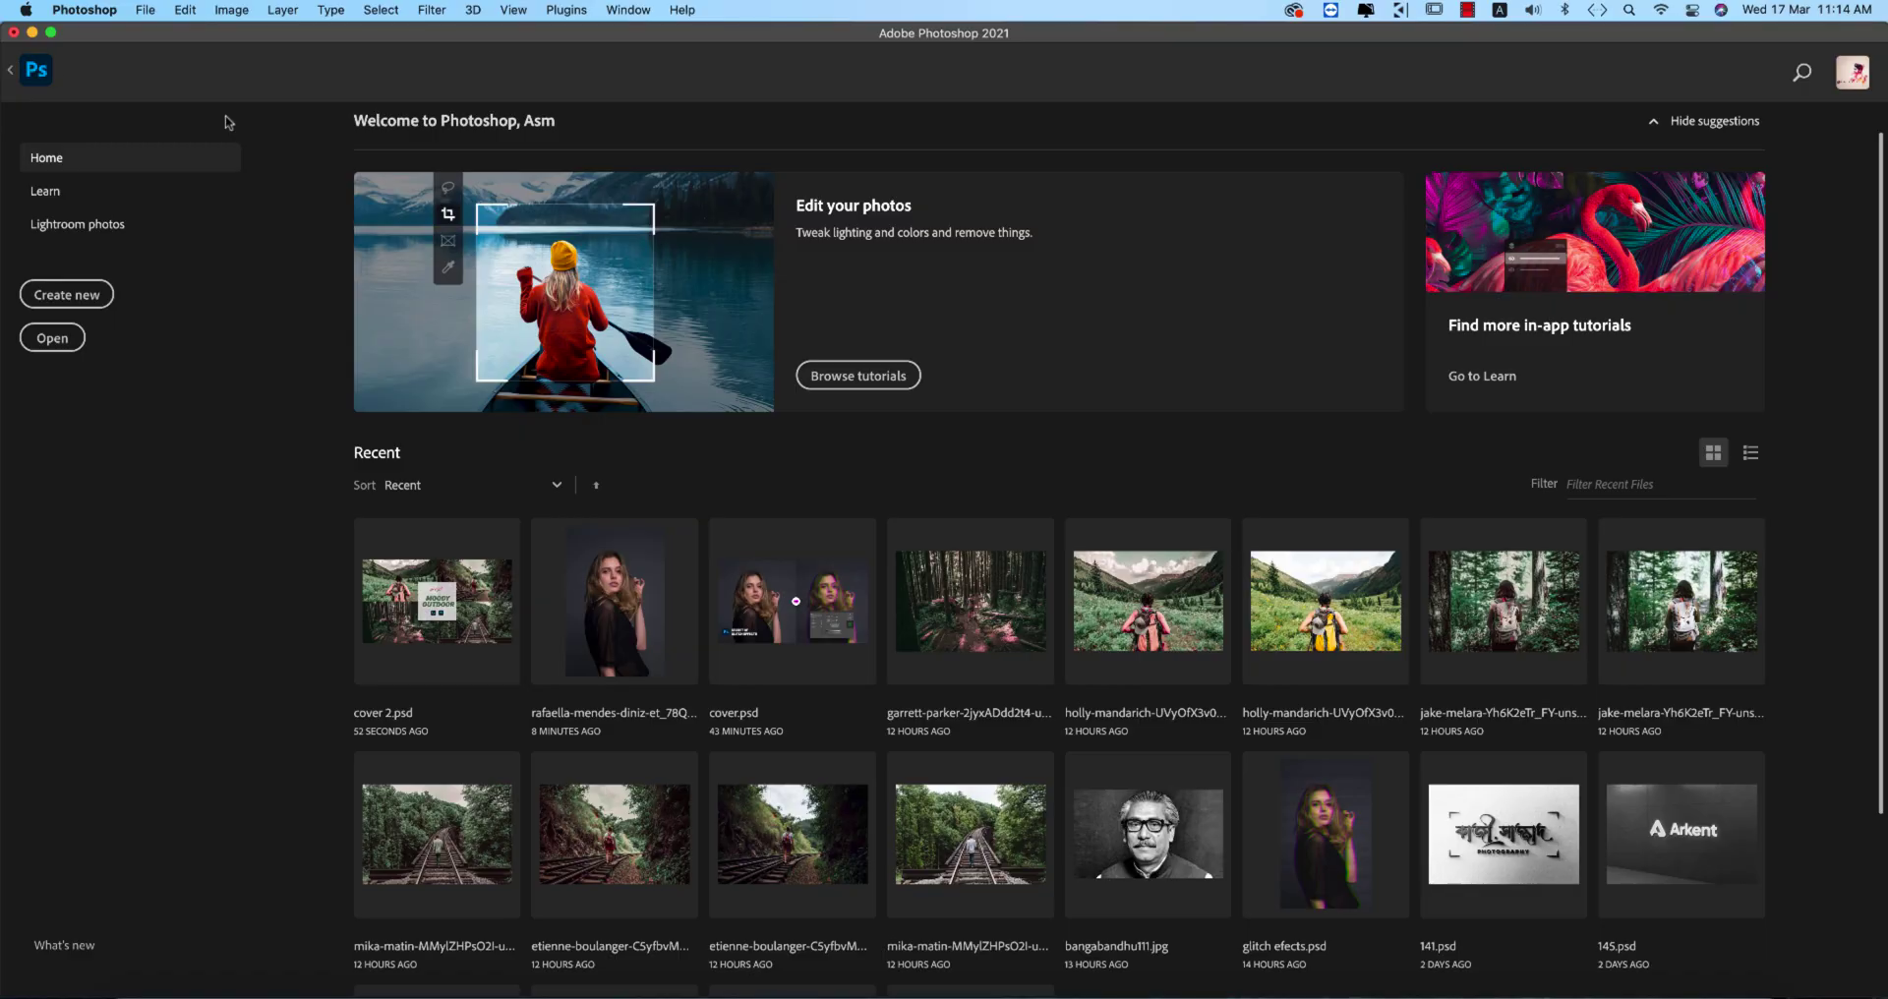
scroll(1300, 666, down, 5)
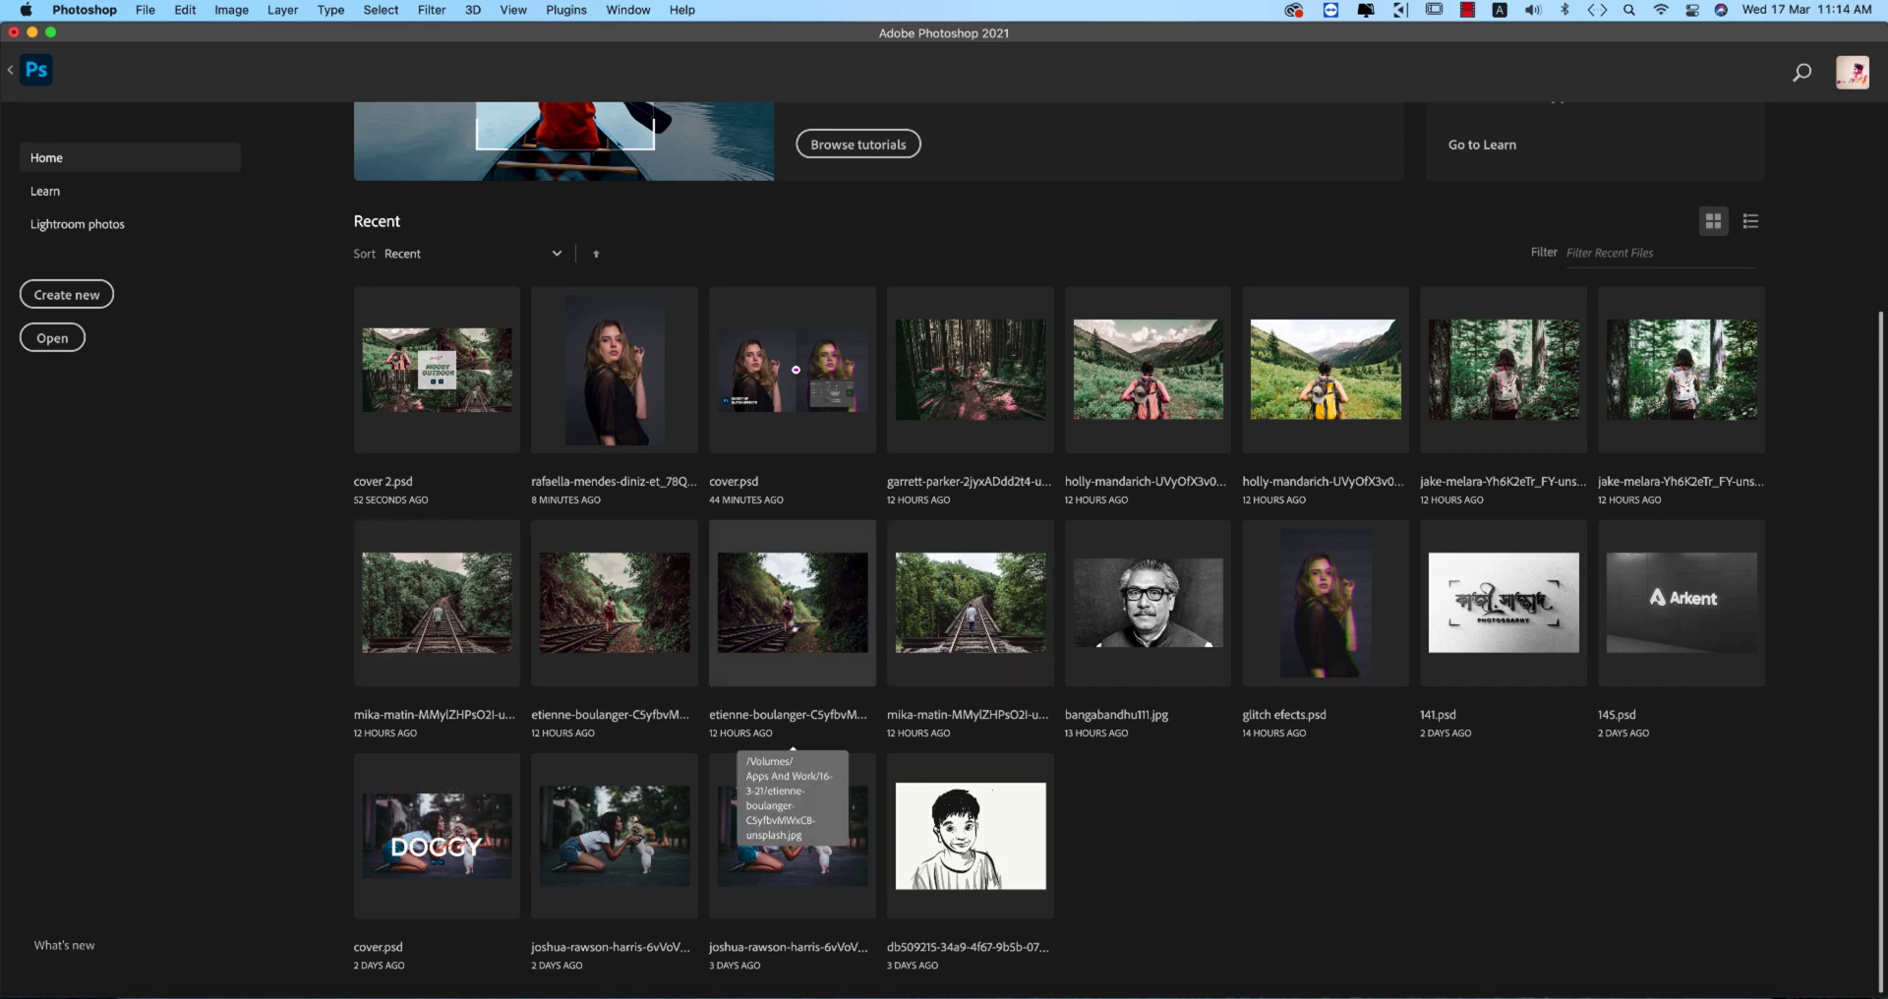
click(787, 632)
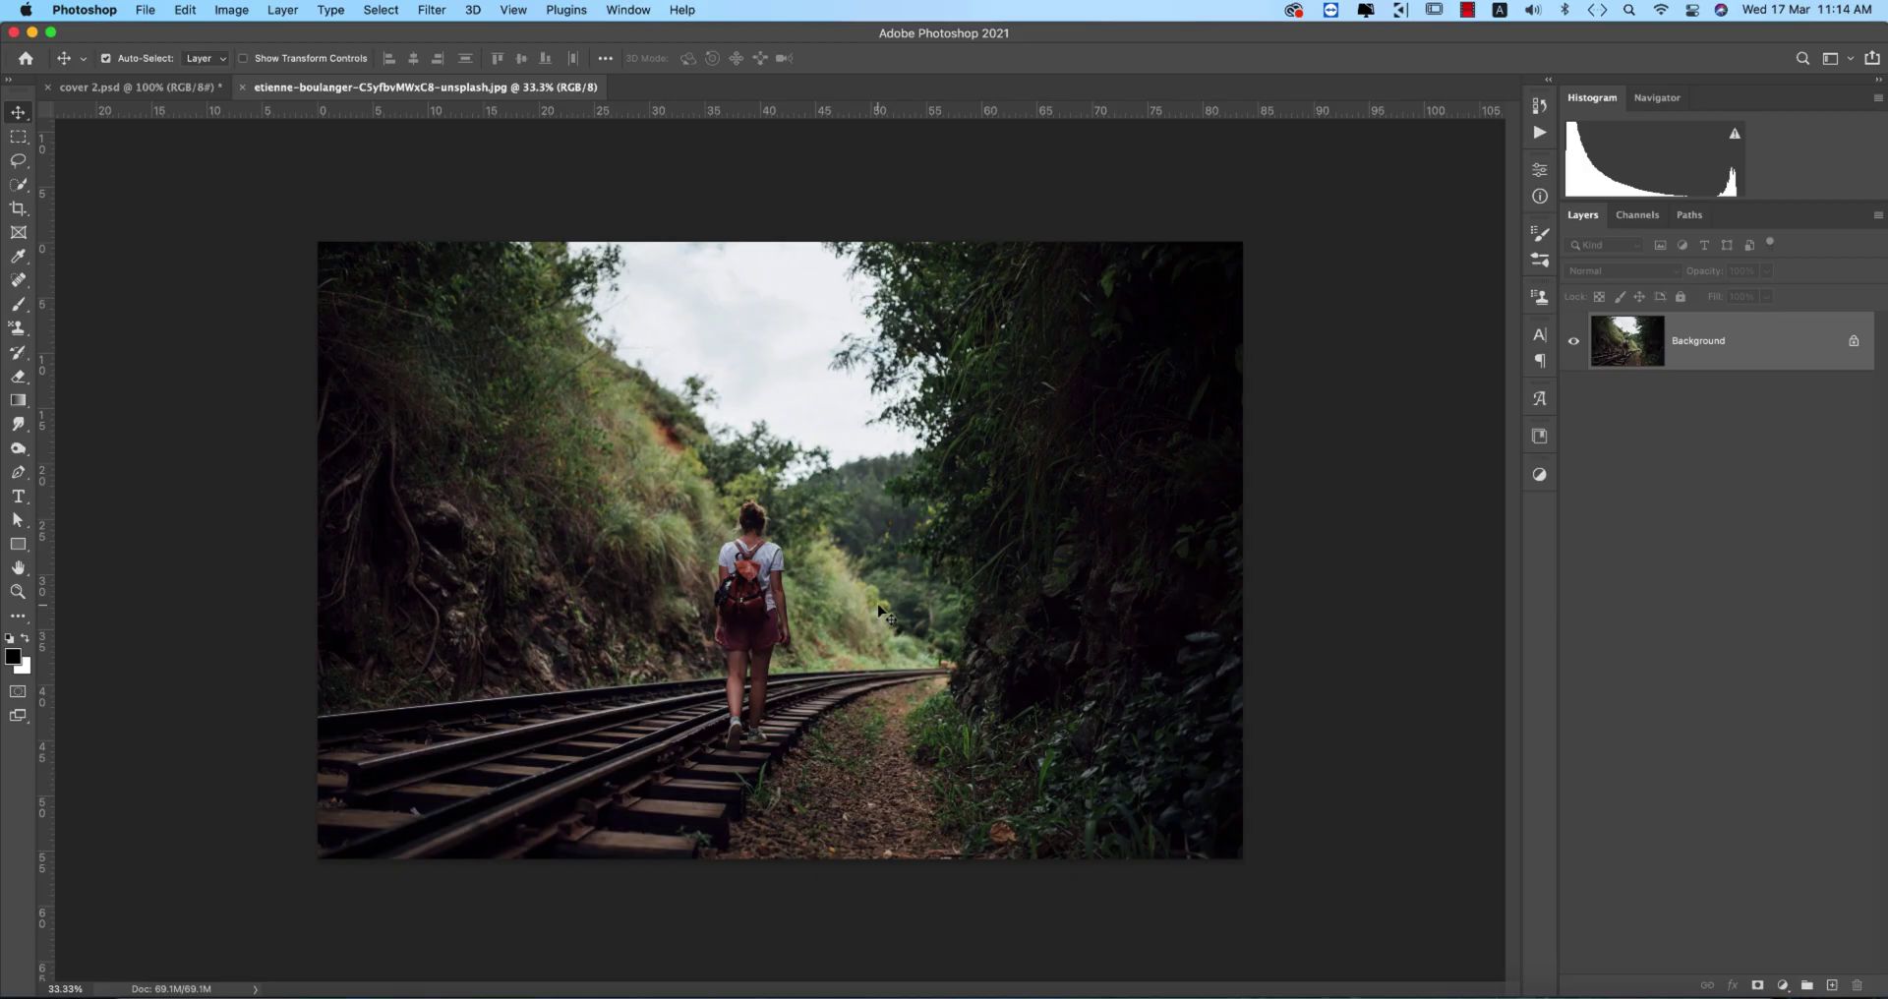
key(super+j)
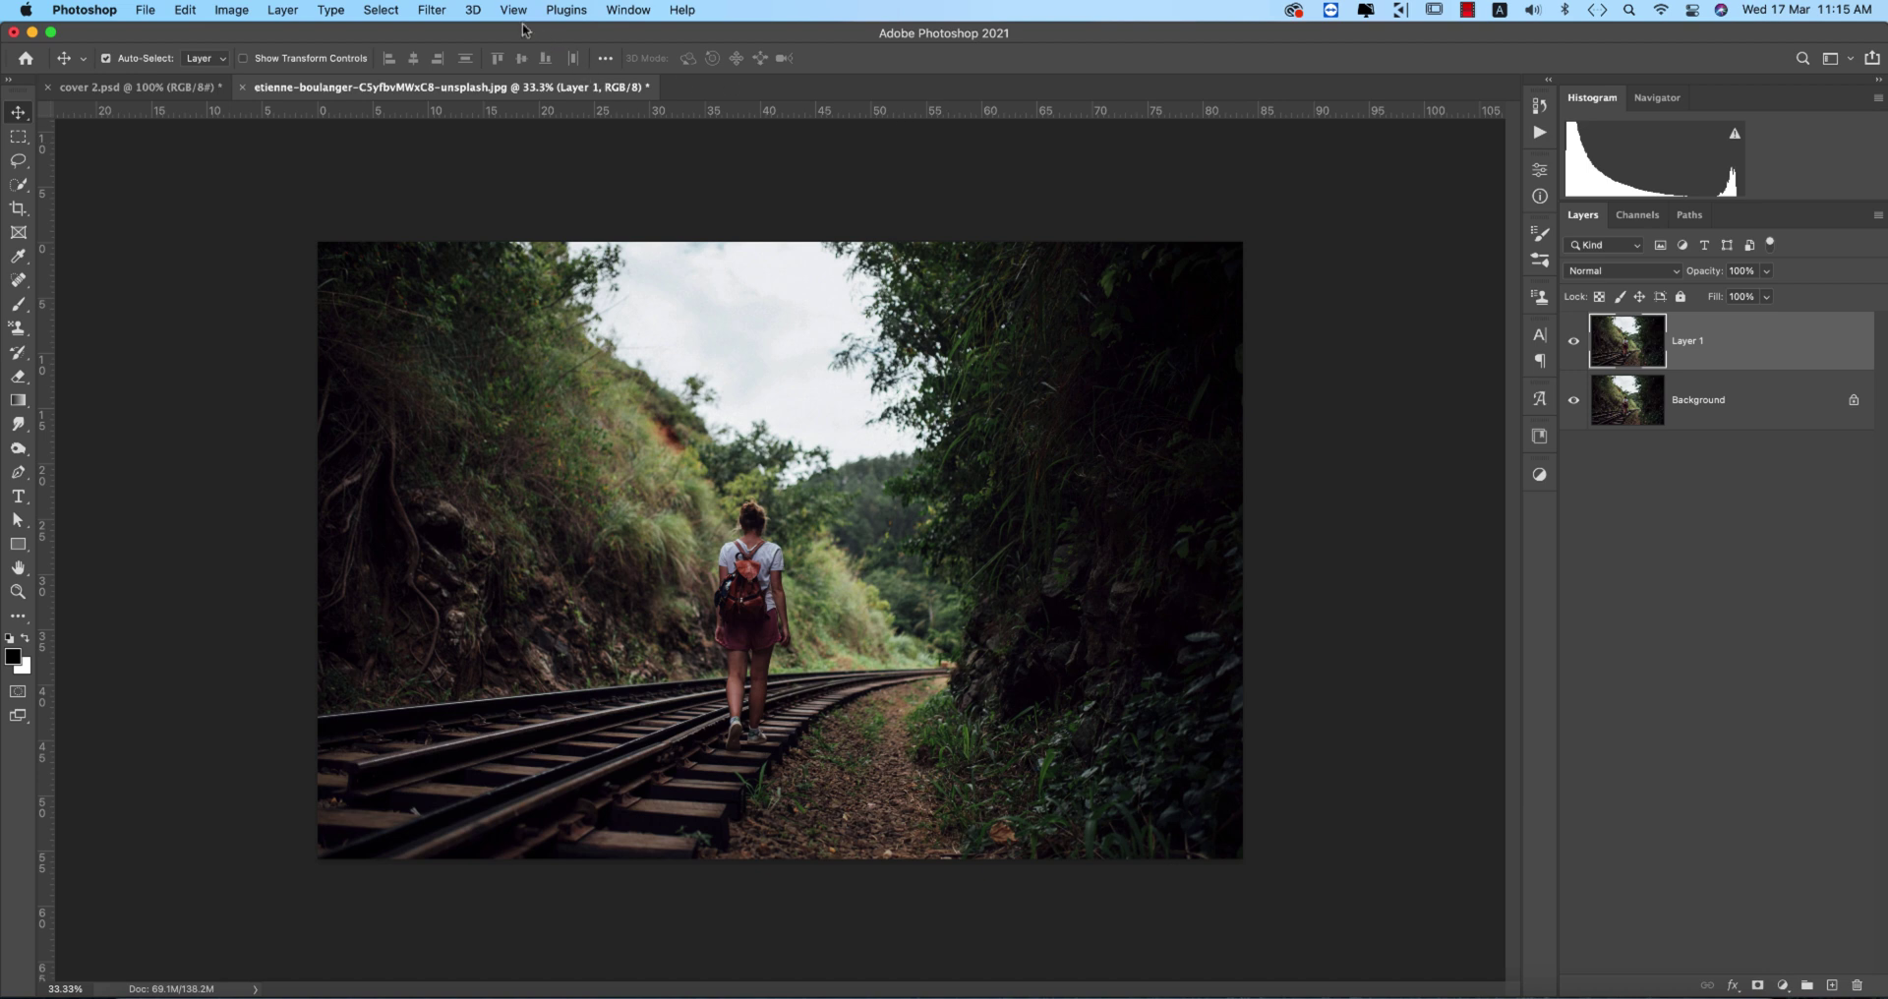
In the Camera Raw Filter, load the saved Outdoor.xmp settings onto the railway photo.
click(431, 9)
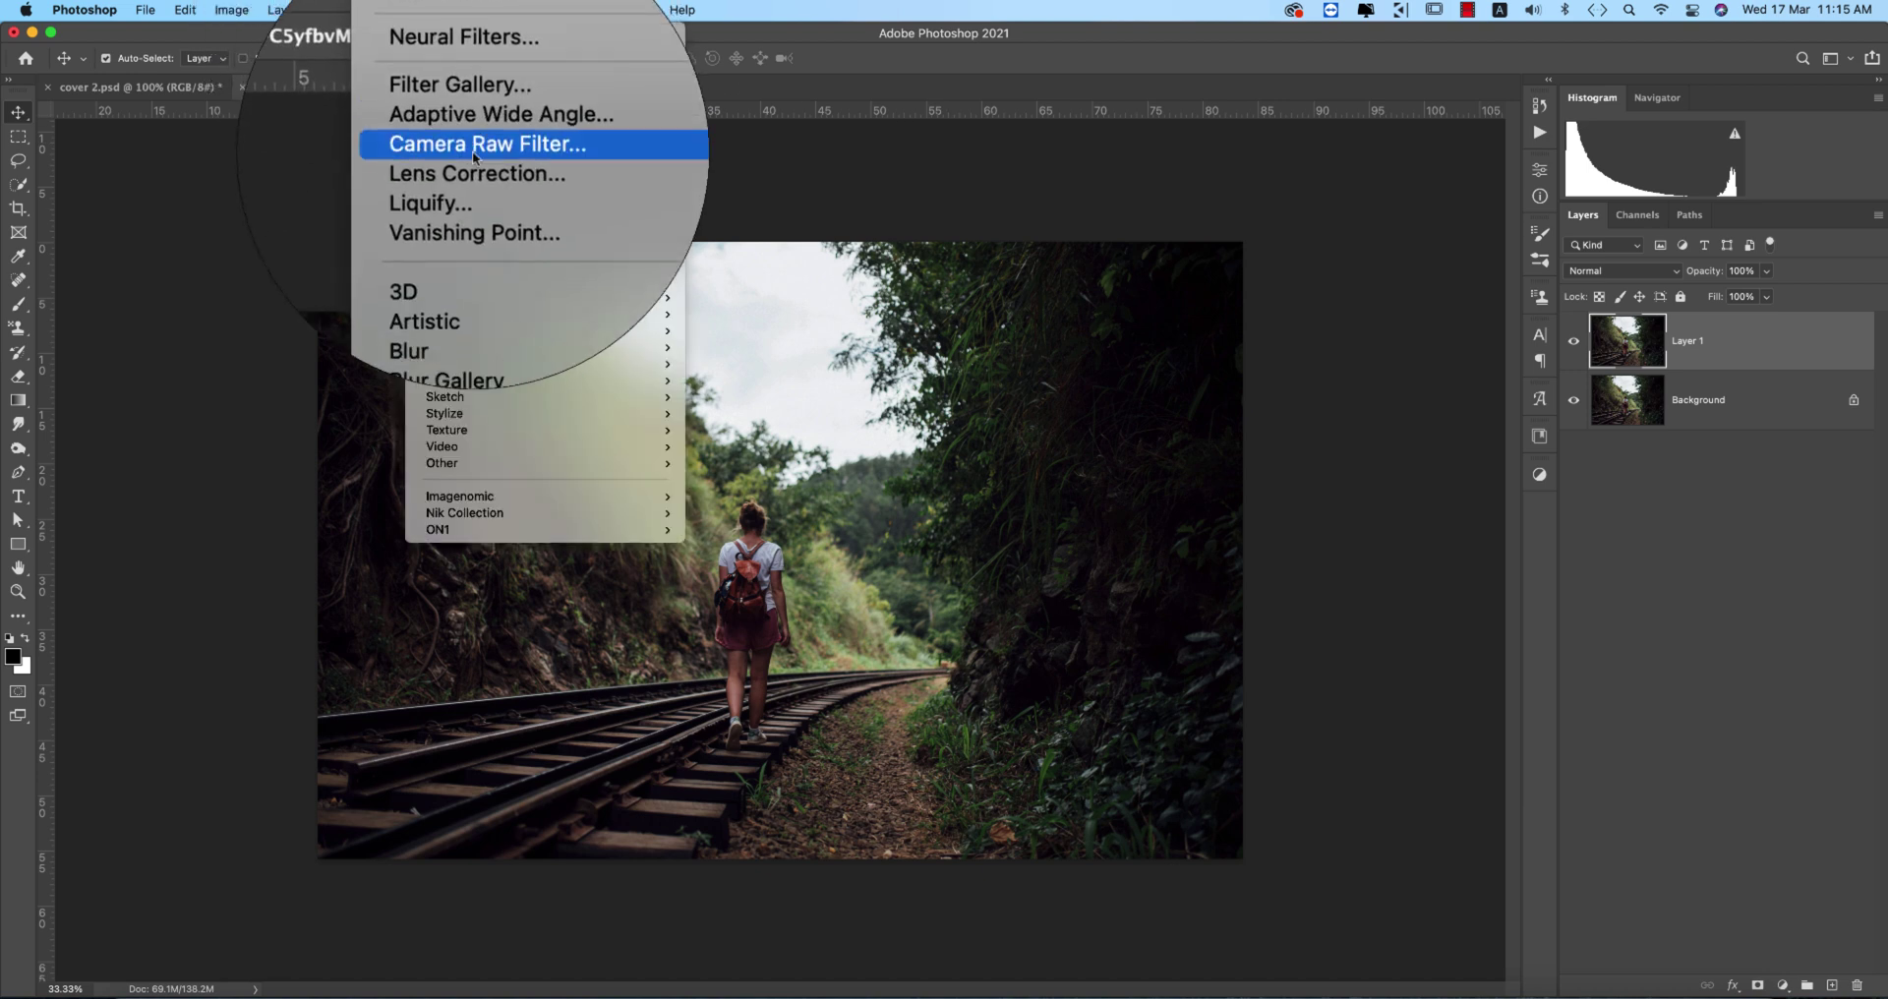
click(472, 150)
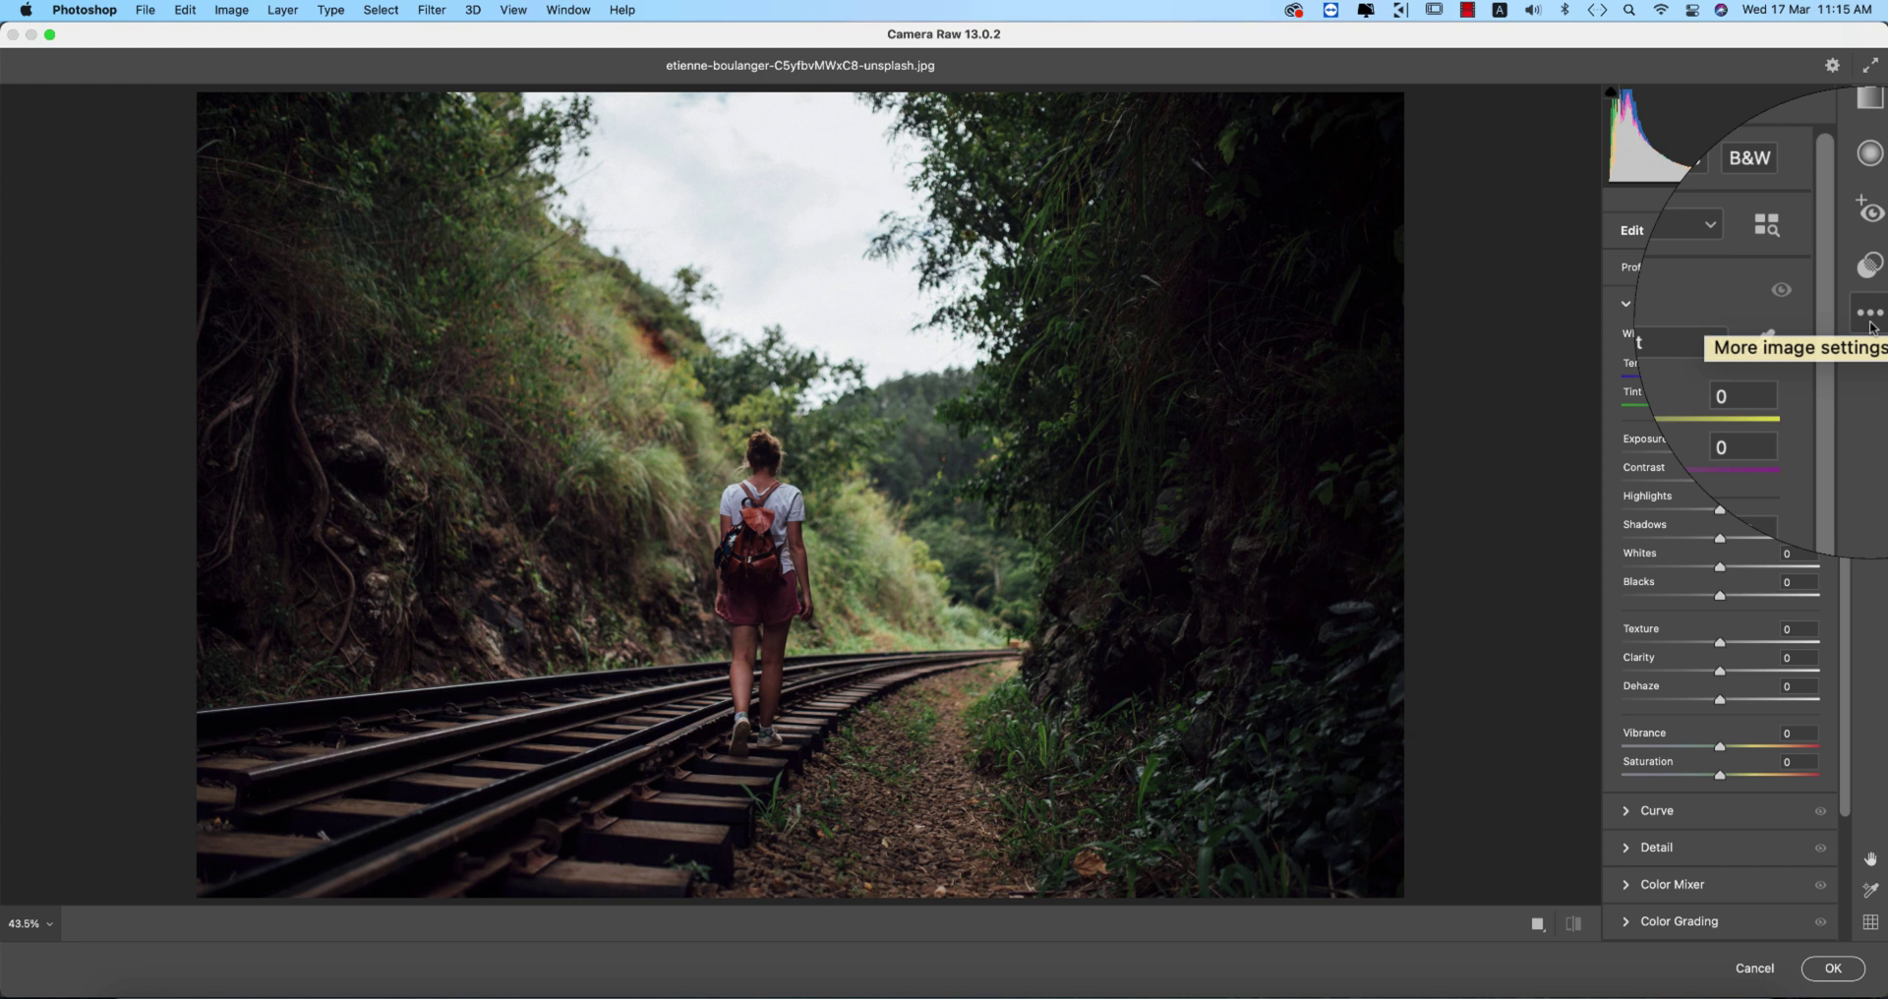
click(1871, 318)
click(1637, 544)
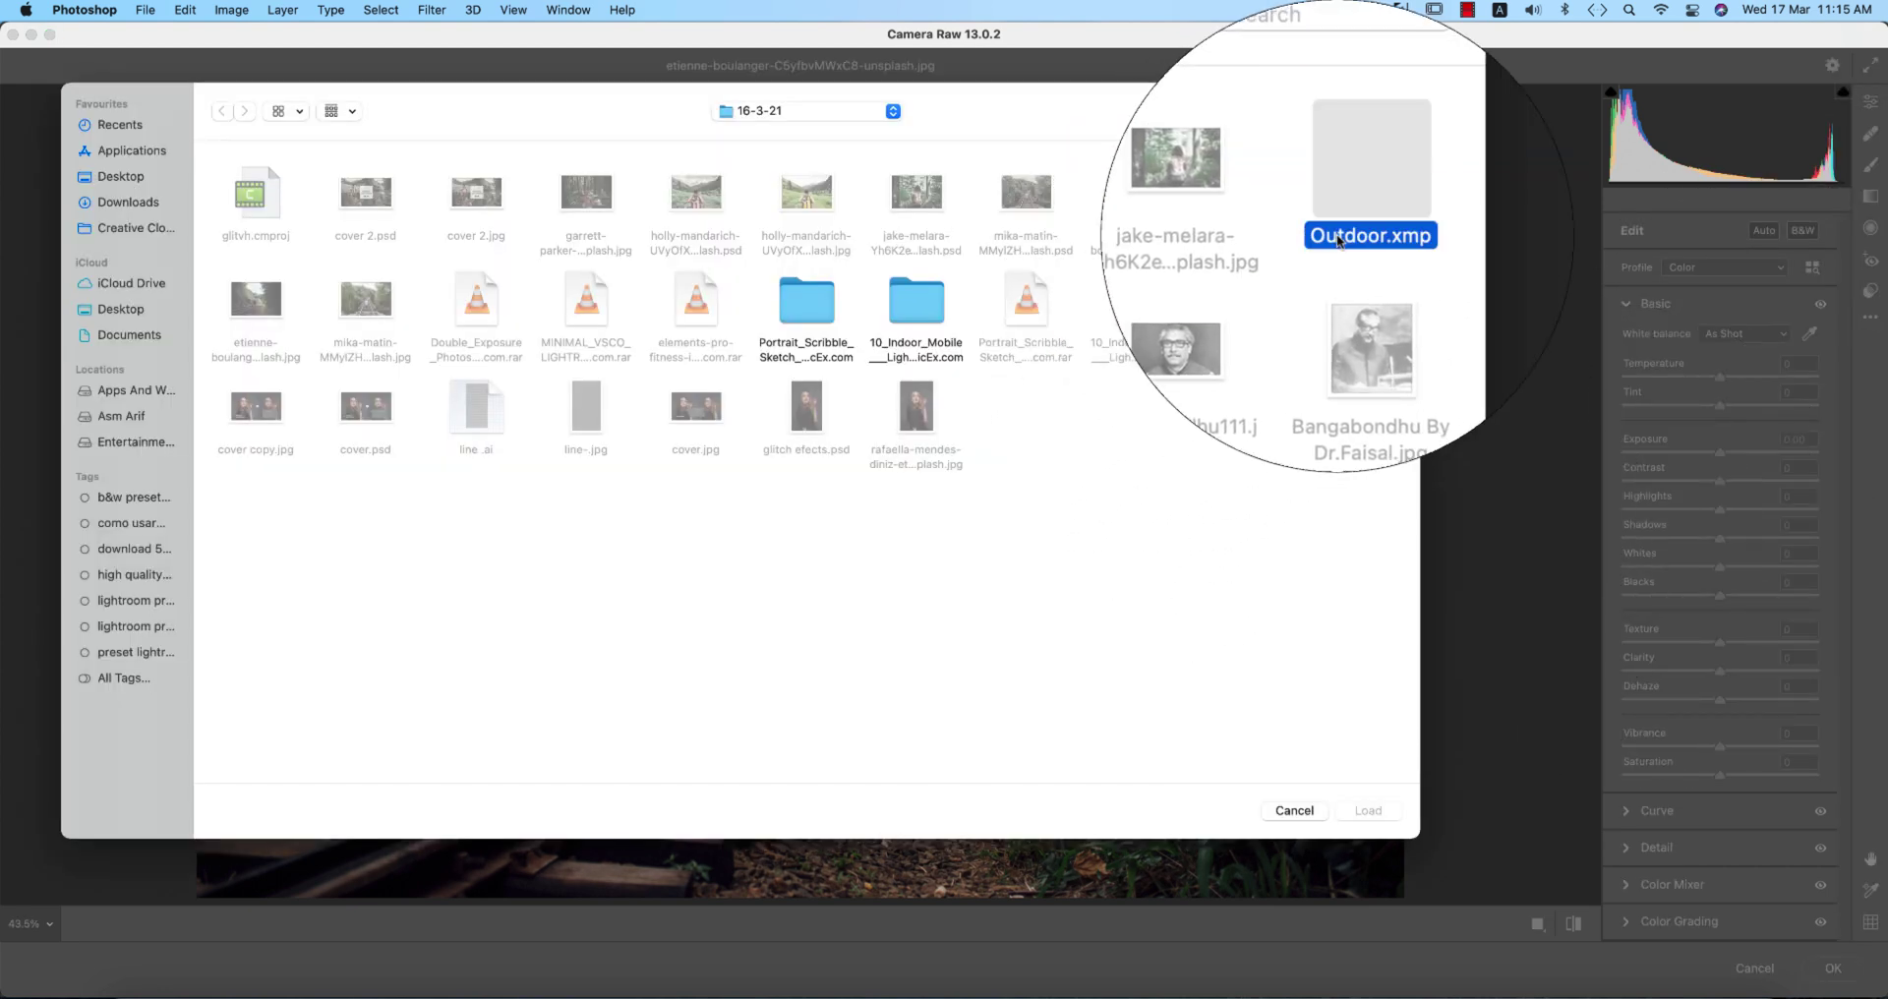
double_click(1350, 221)
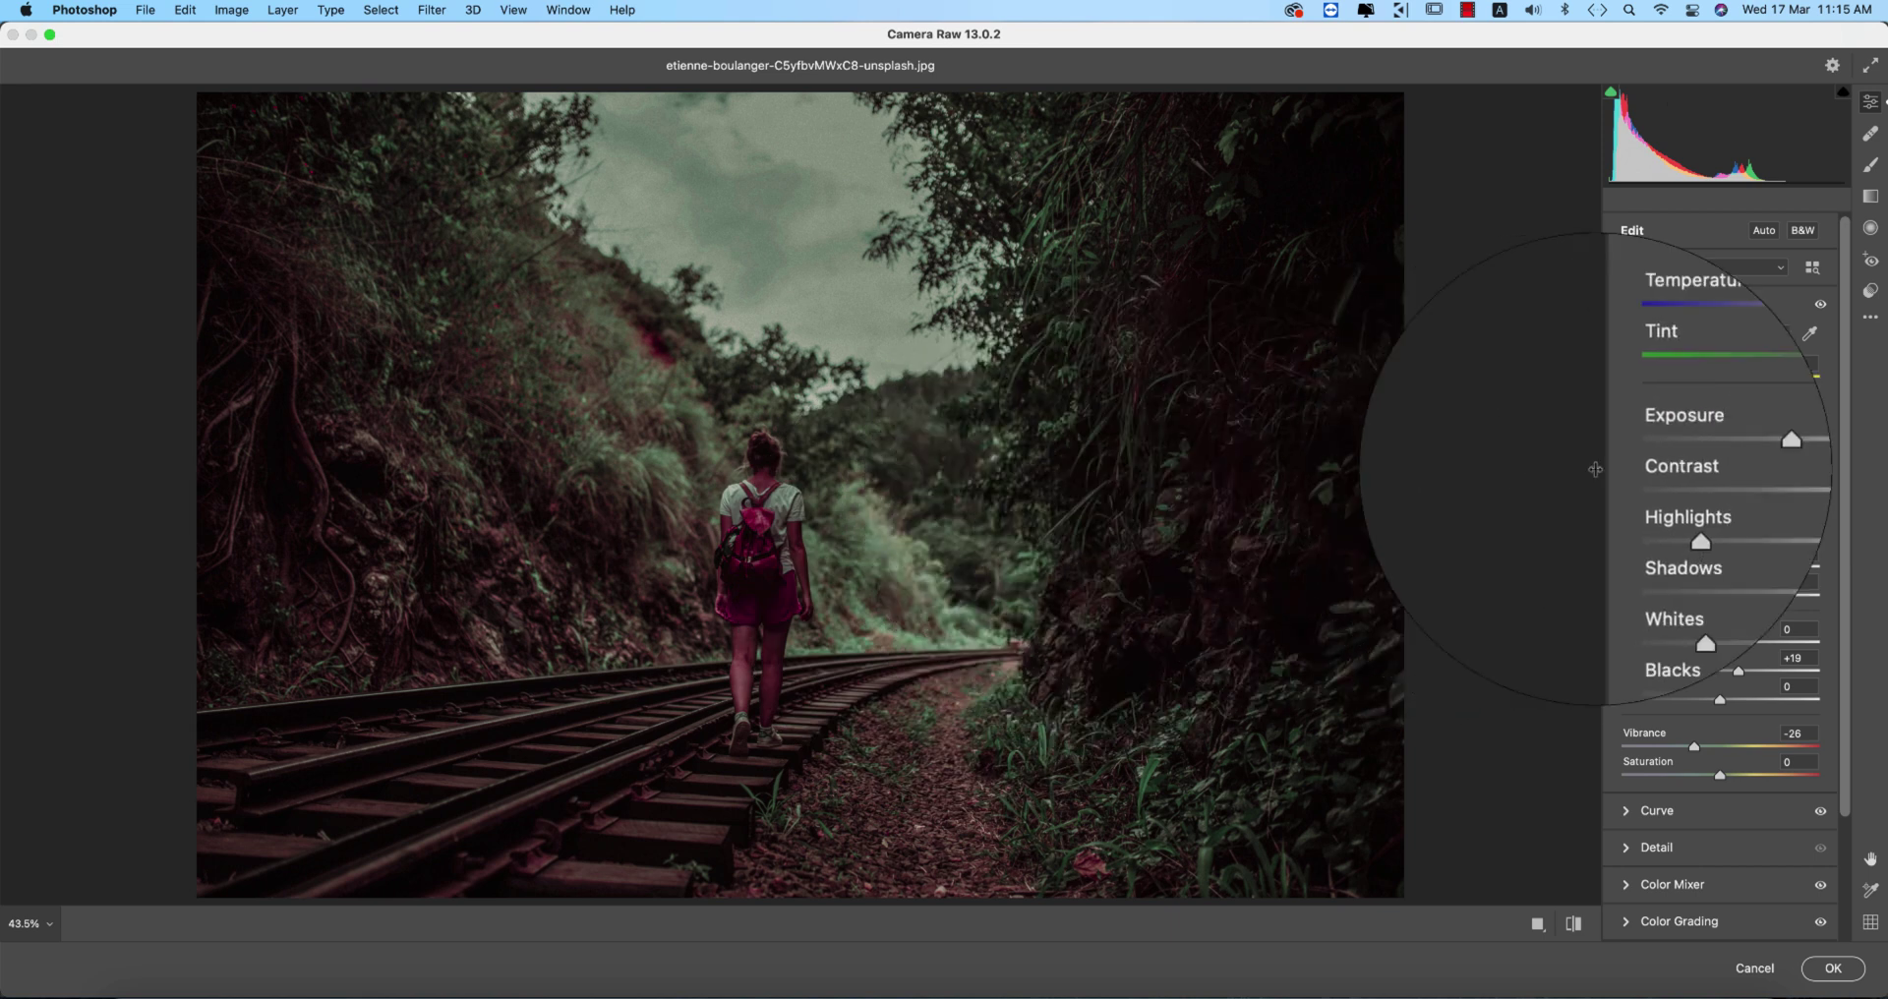
Raise Exposure to +0.30, then review the Basic values, including Contrast +65 and Vibrance -26.
drag(1705, 453, 1728, 456)
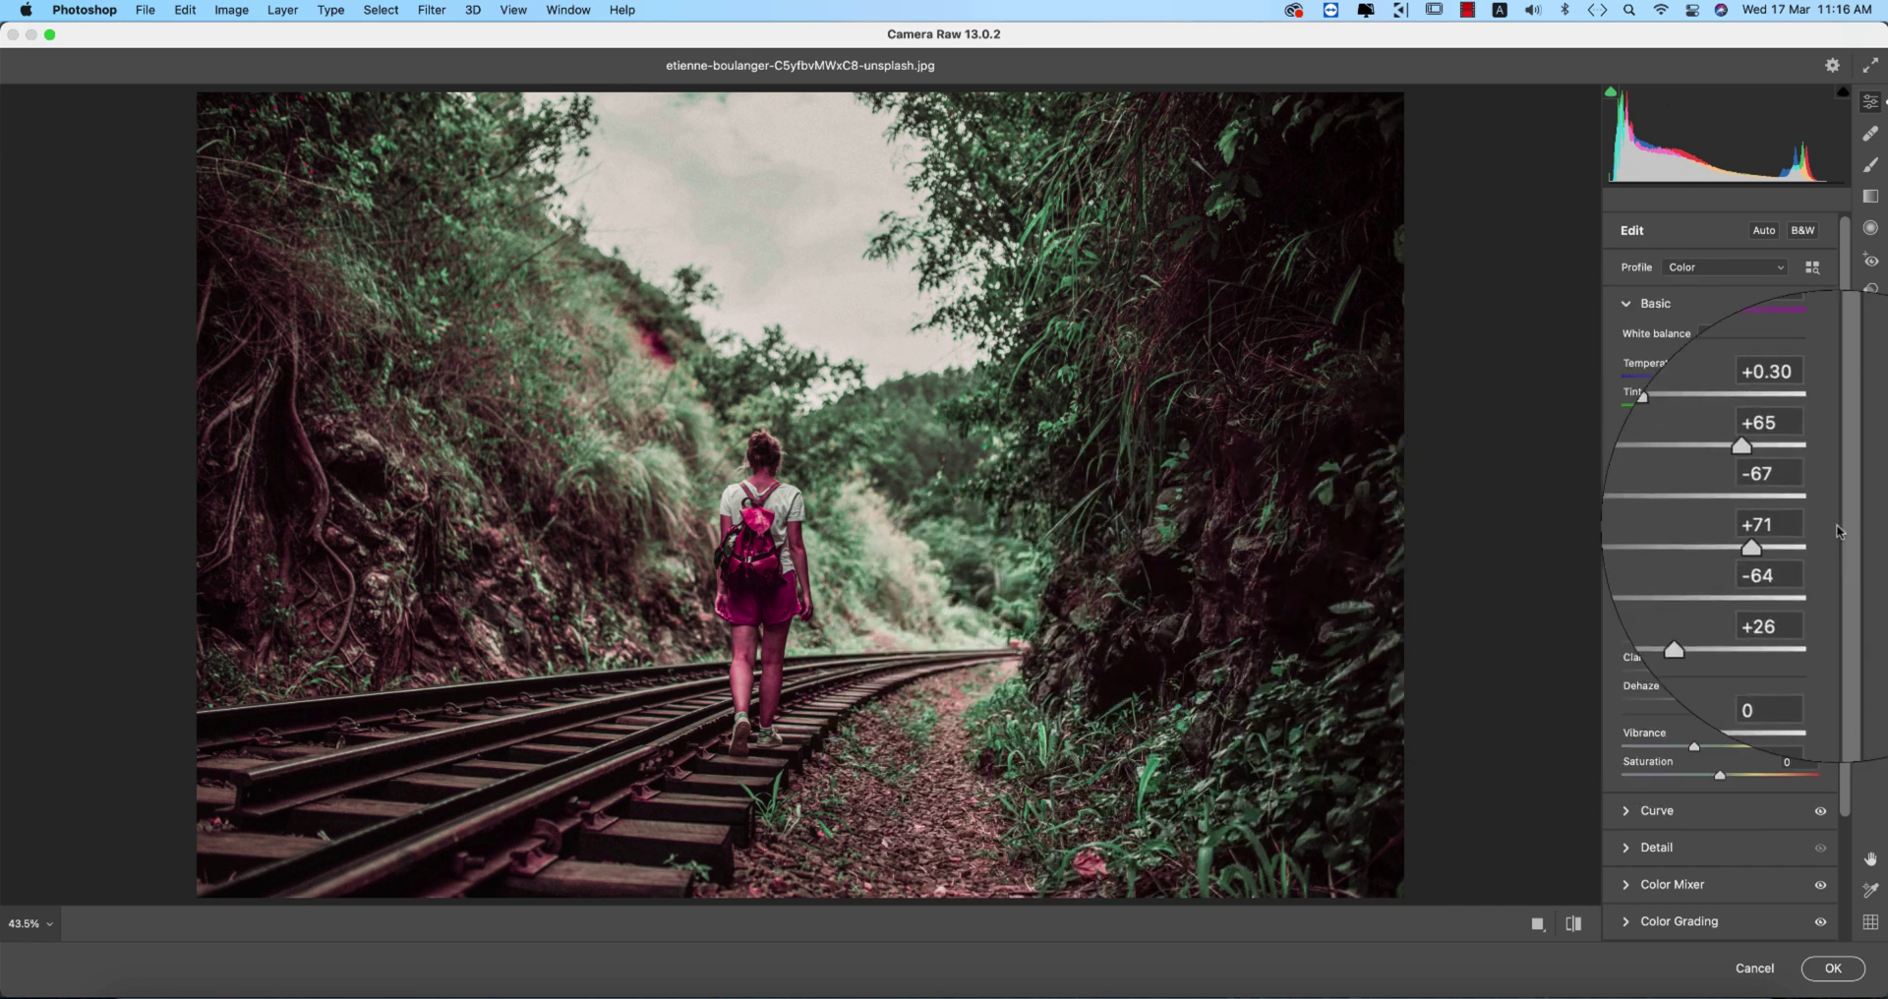
click(1796, 363)
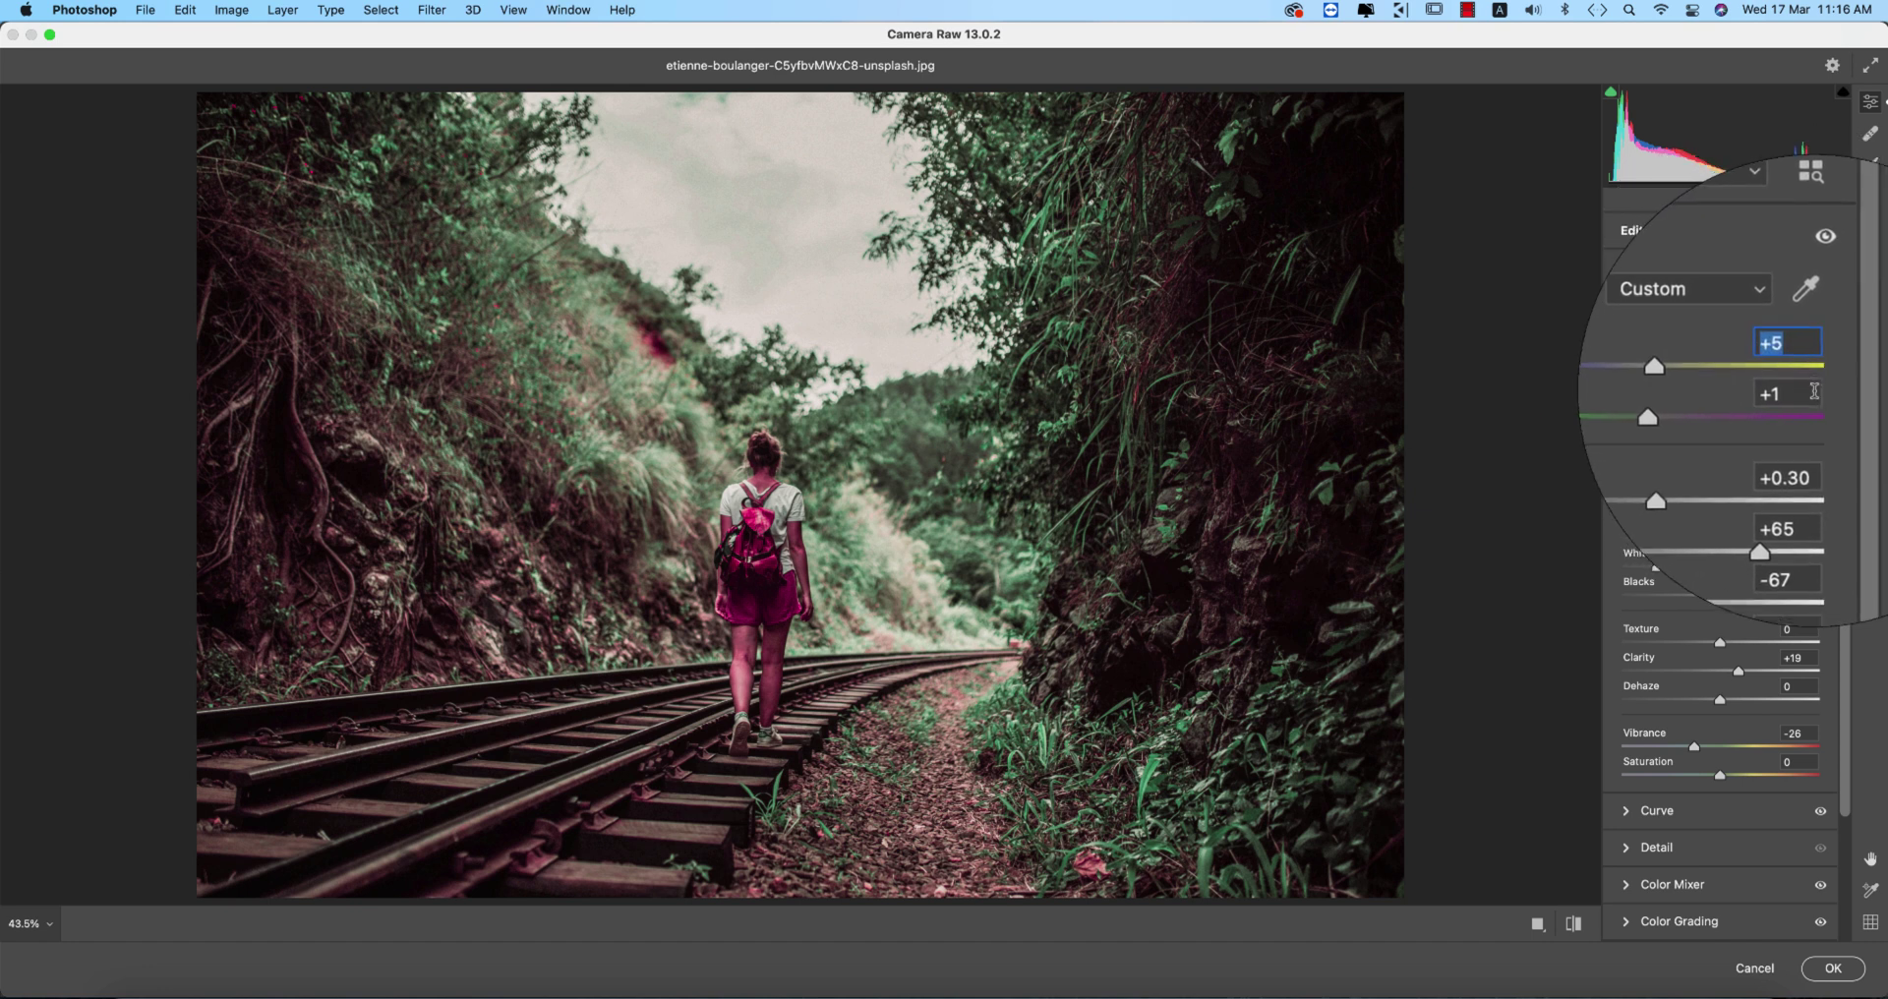
key(Tab)
key(Tab)
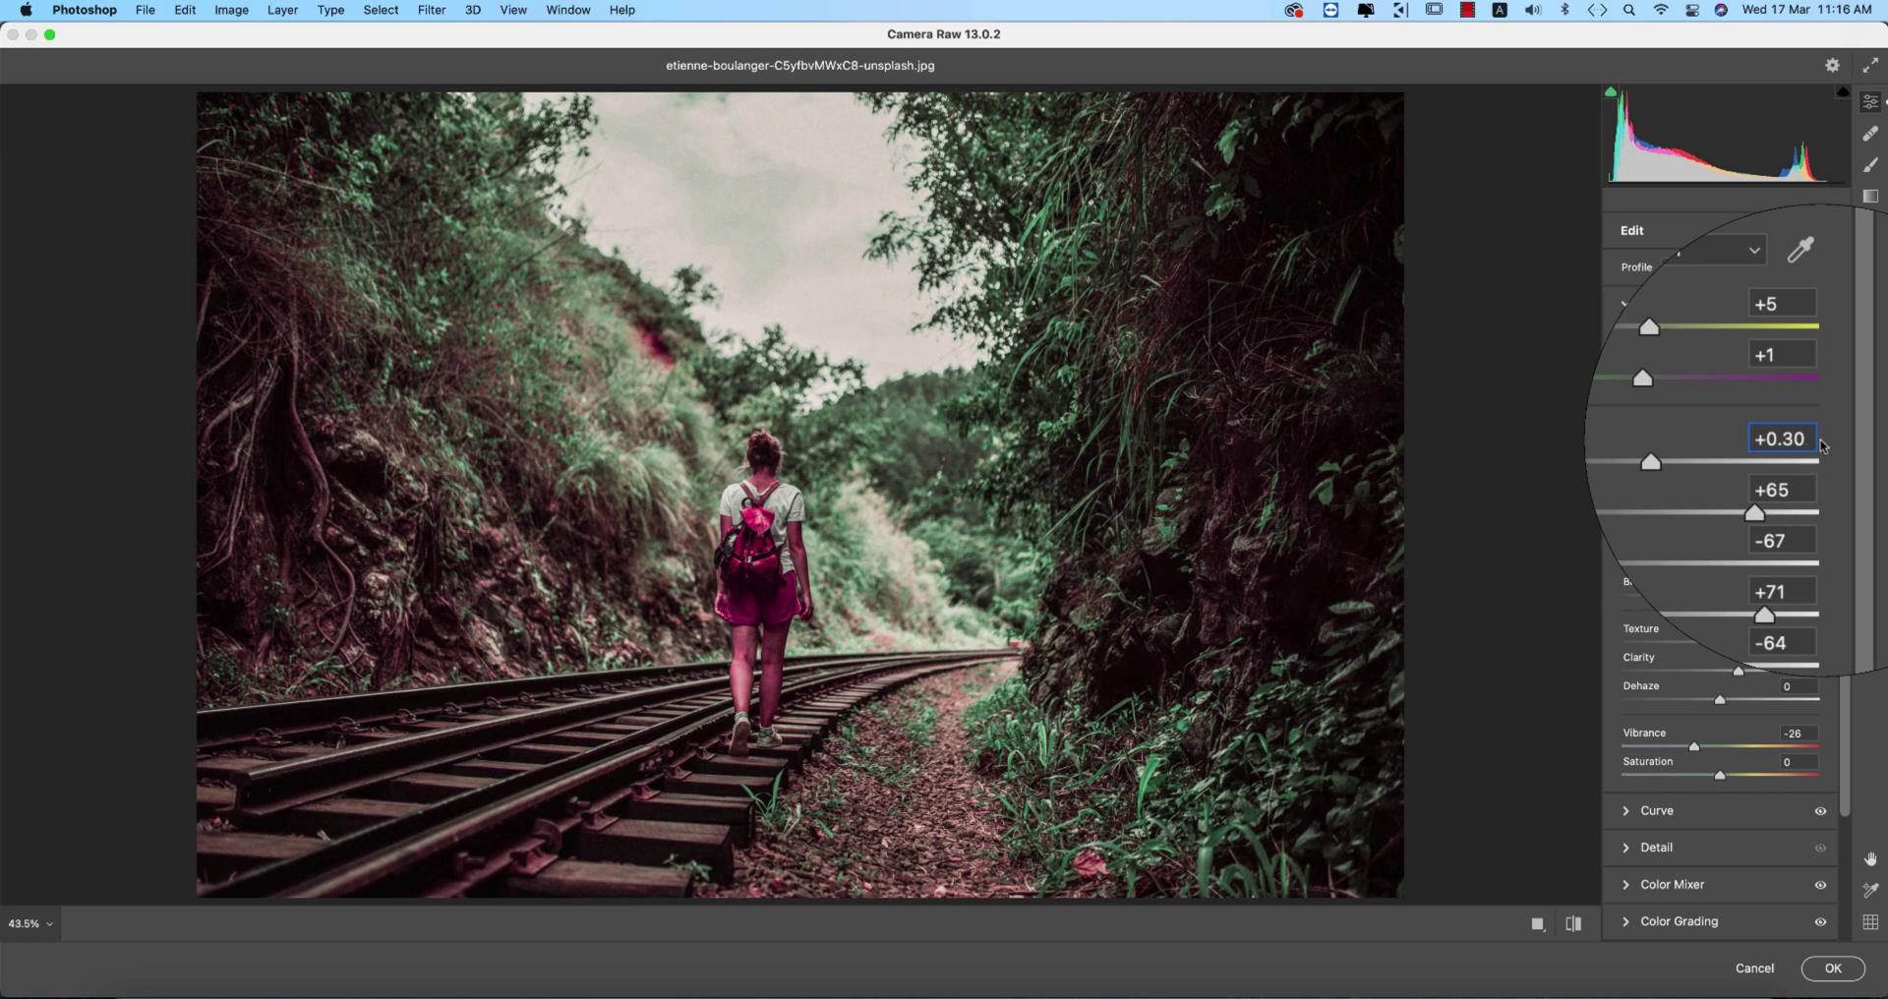
key(Tab)
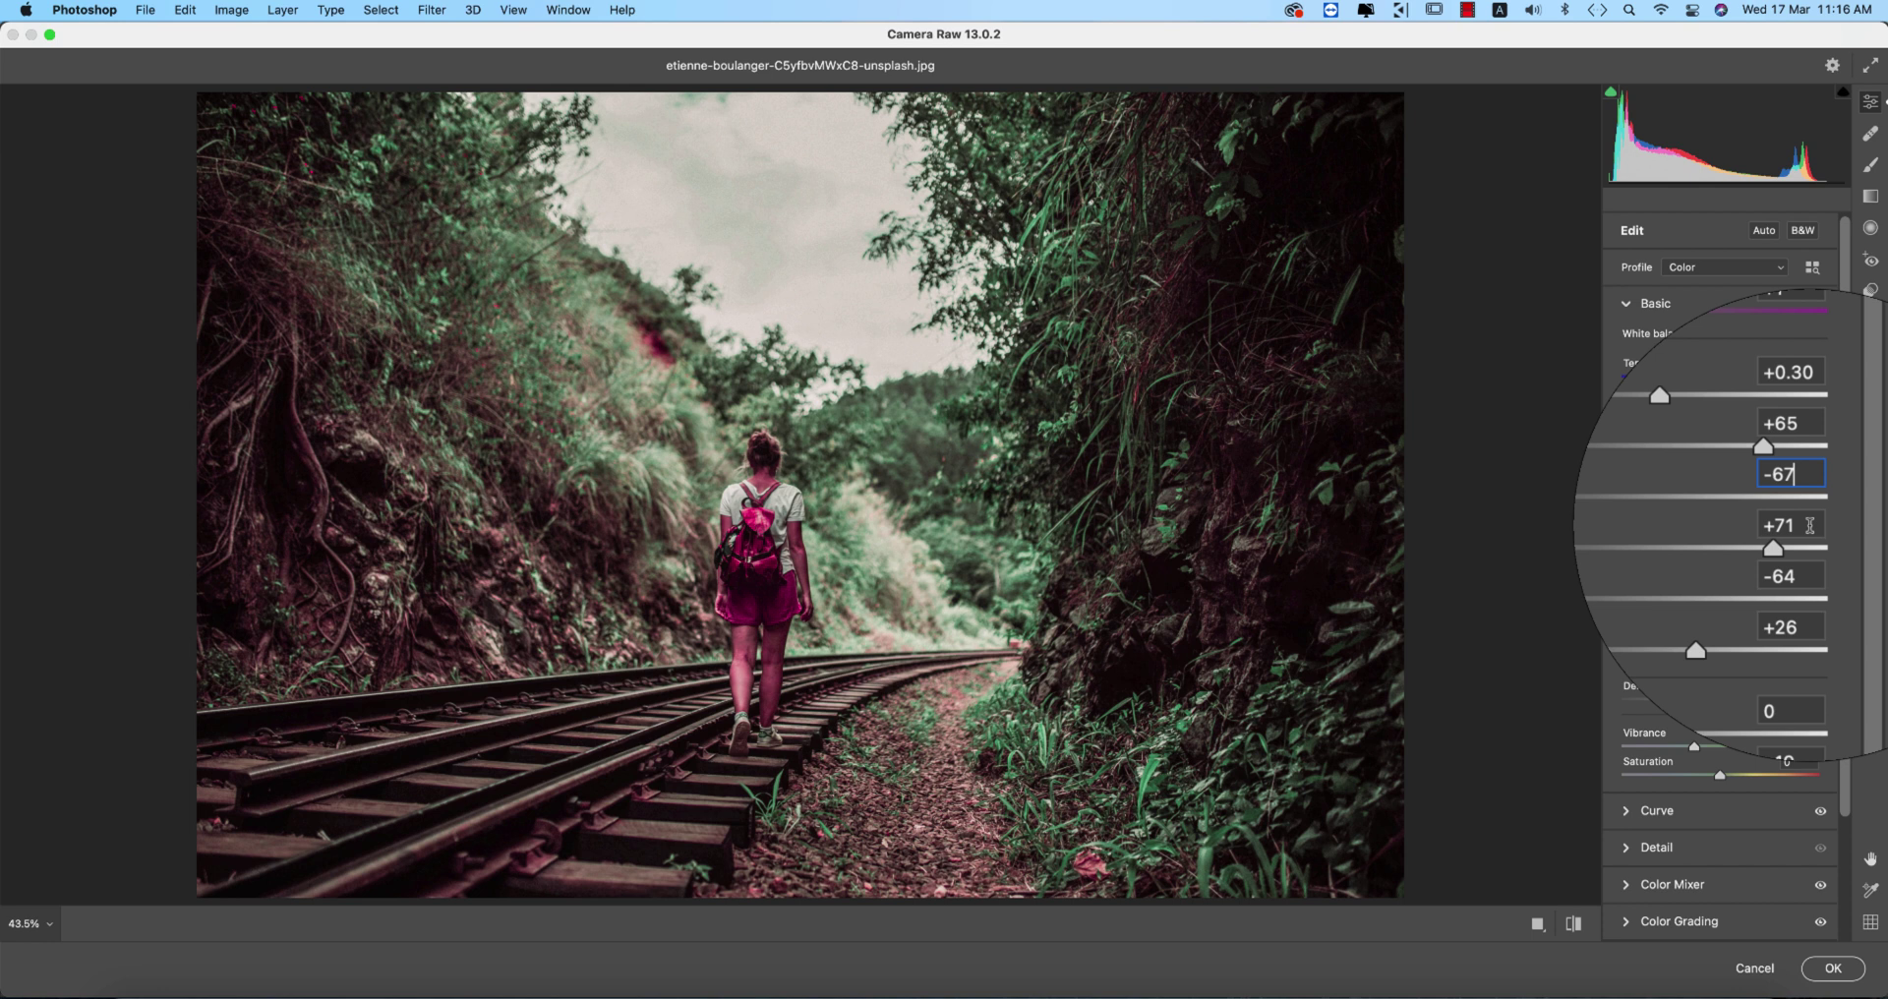
key(Tab)
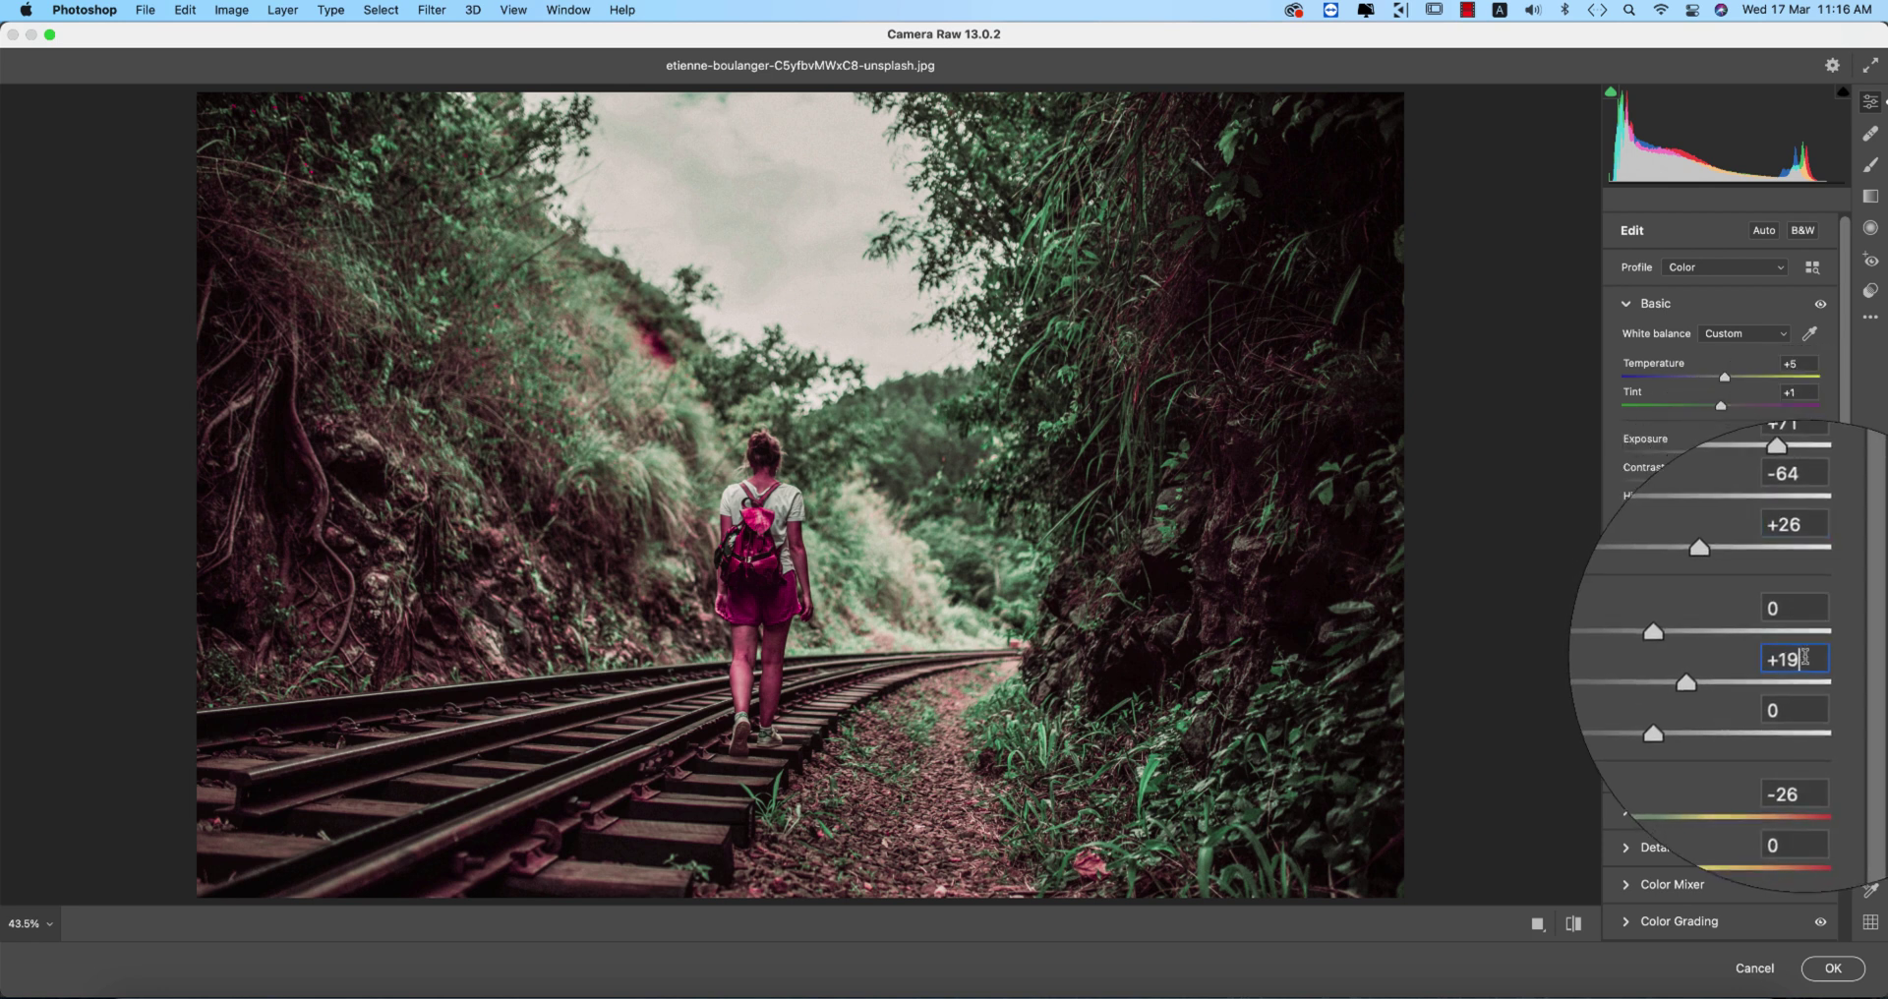
click(1807, 733)
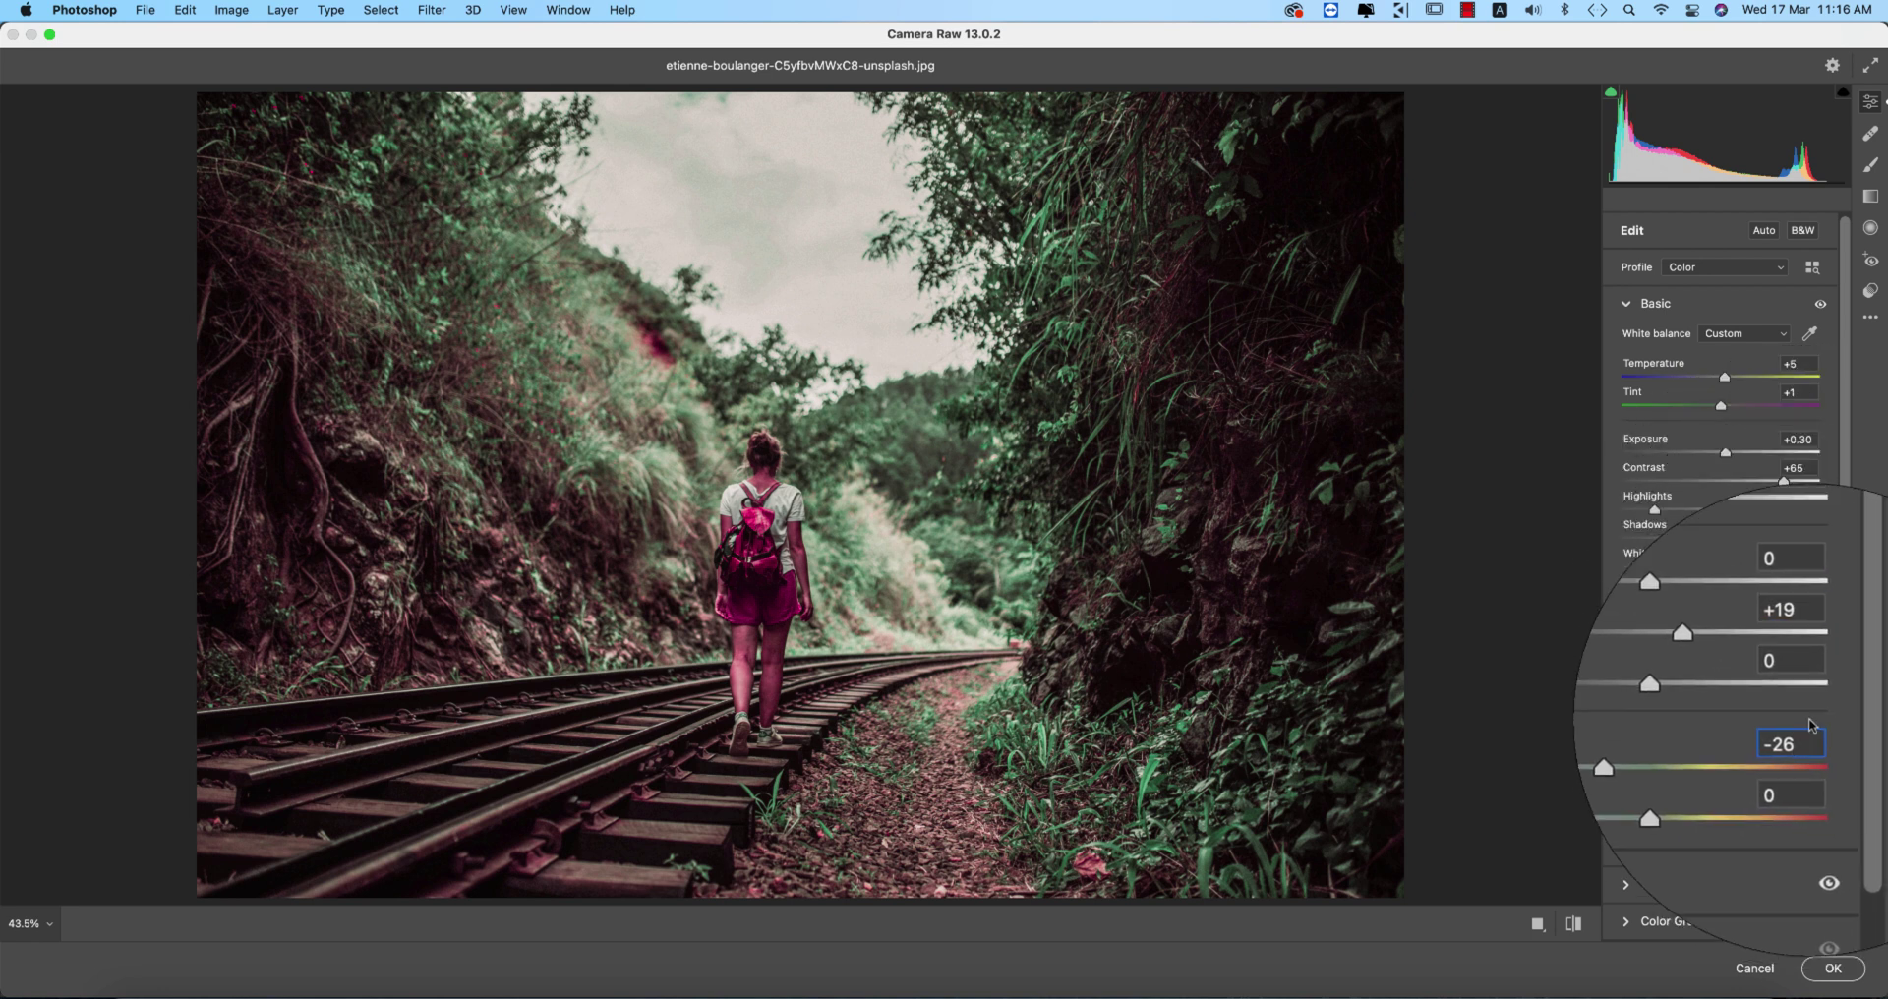
click(1626, 304)
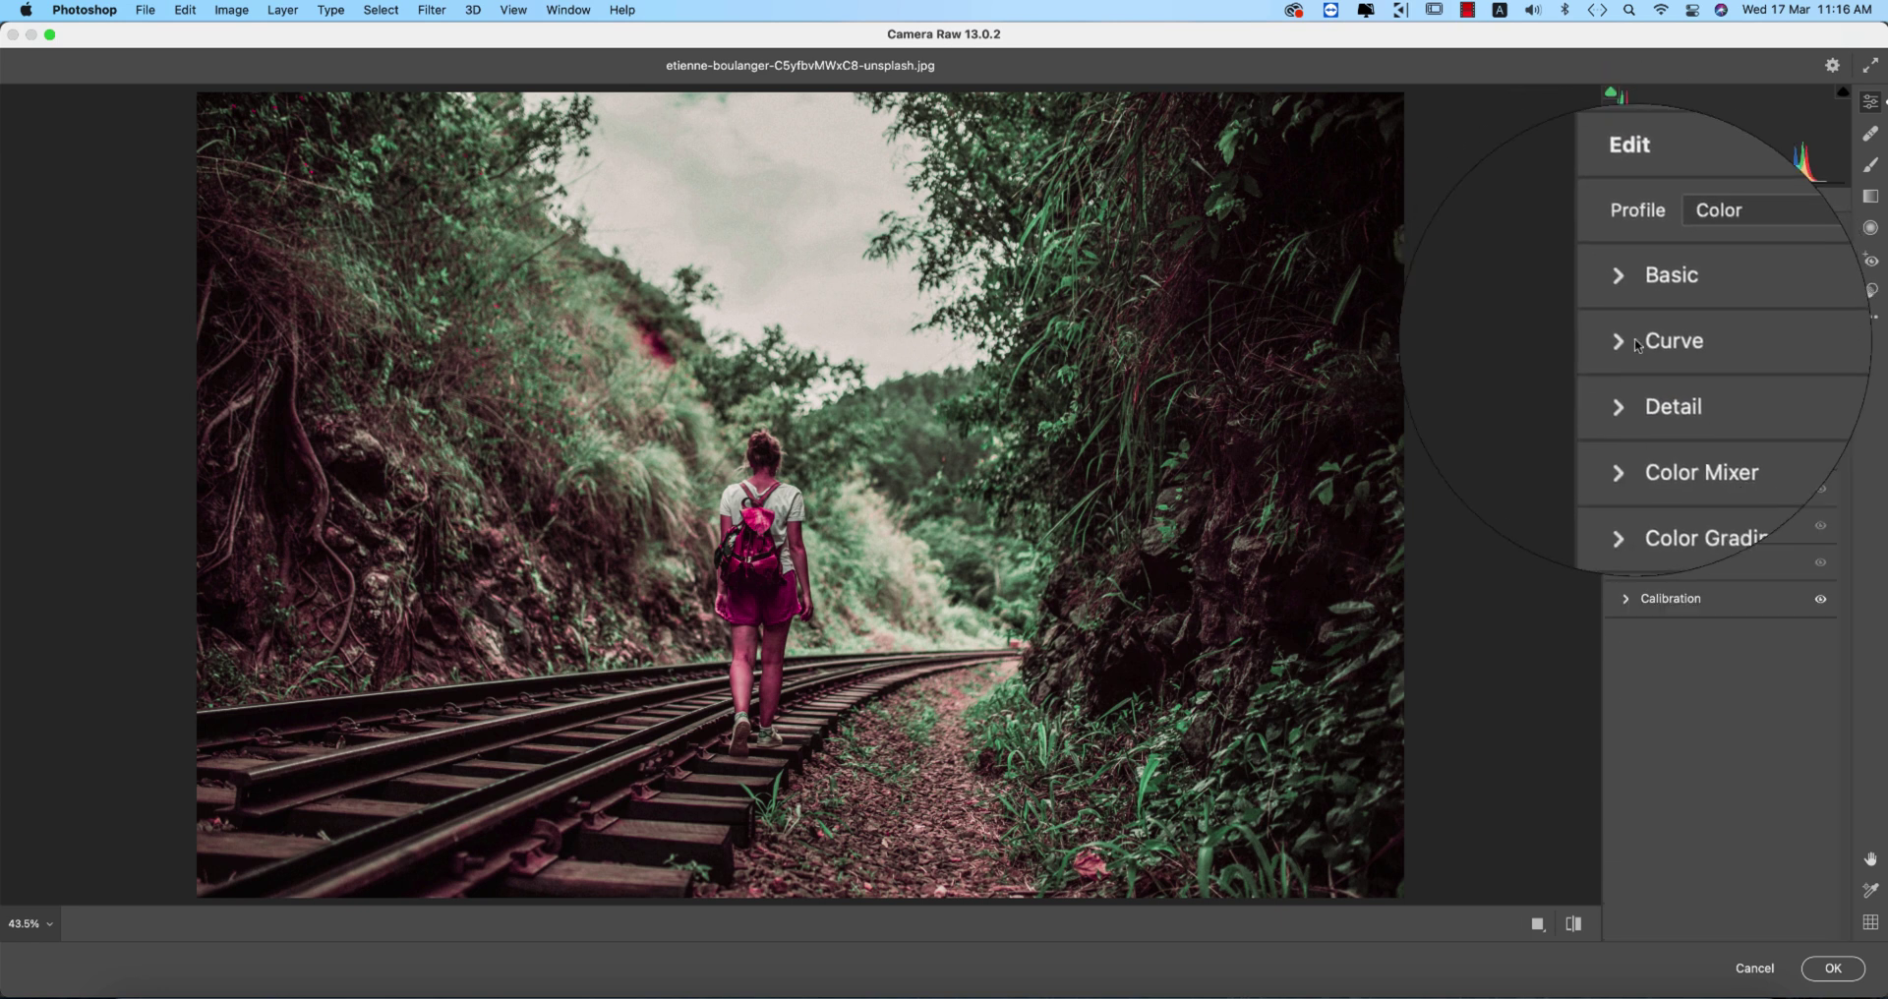
click(1630, 343)
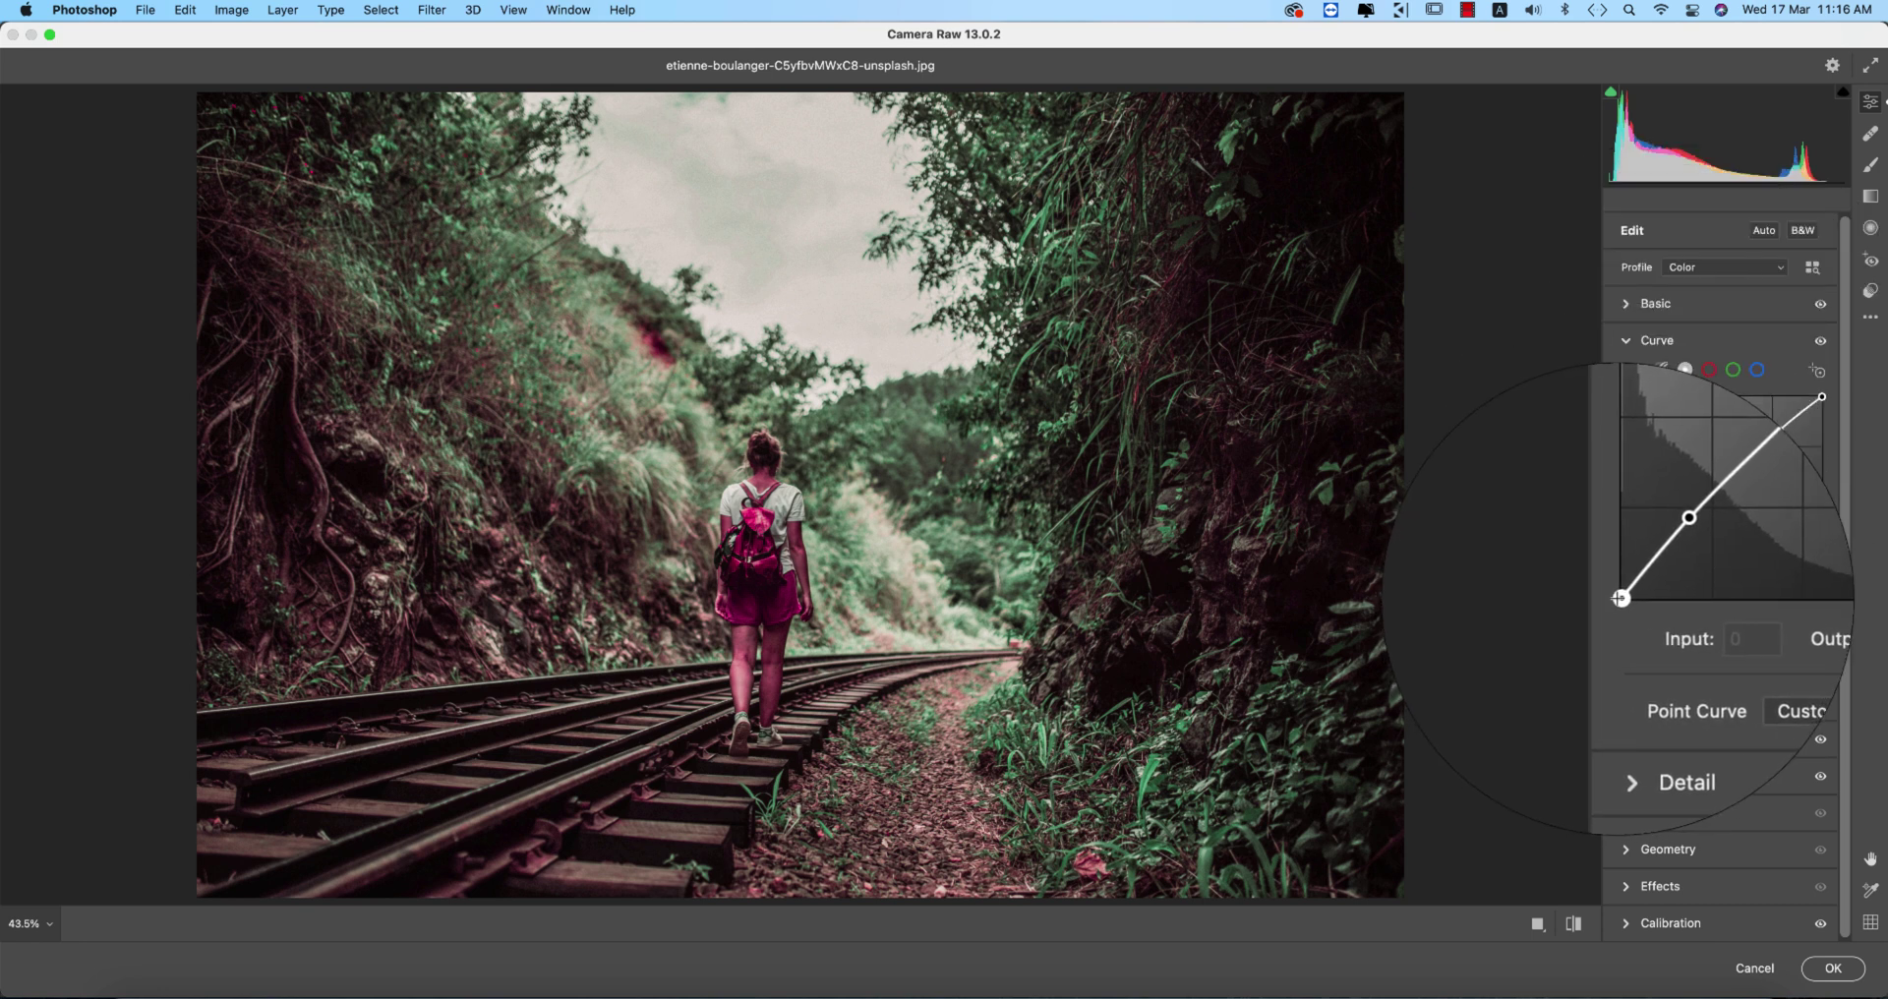
click(1657, 553)
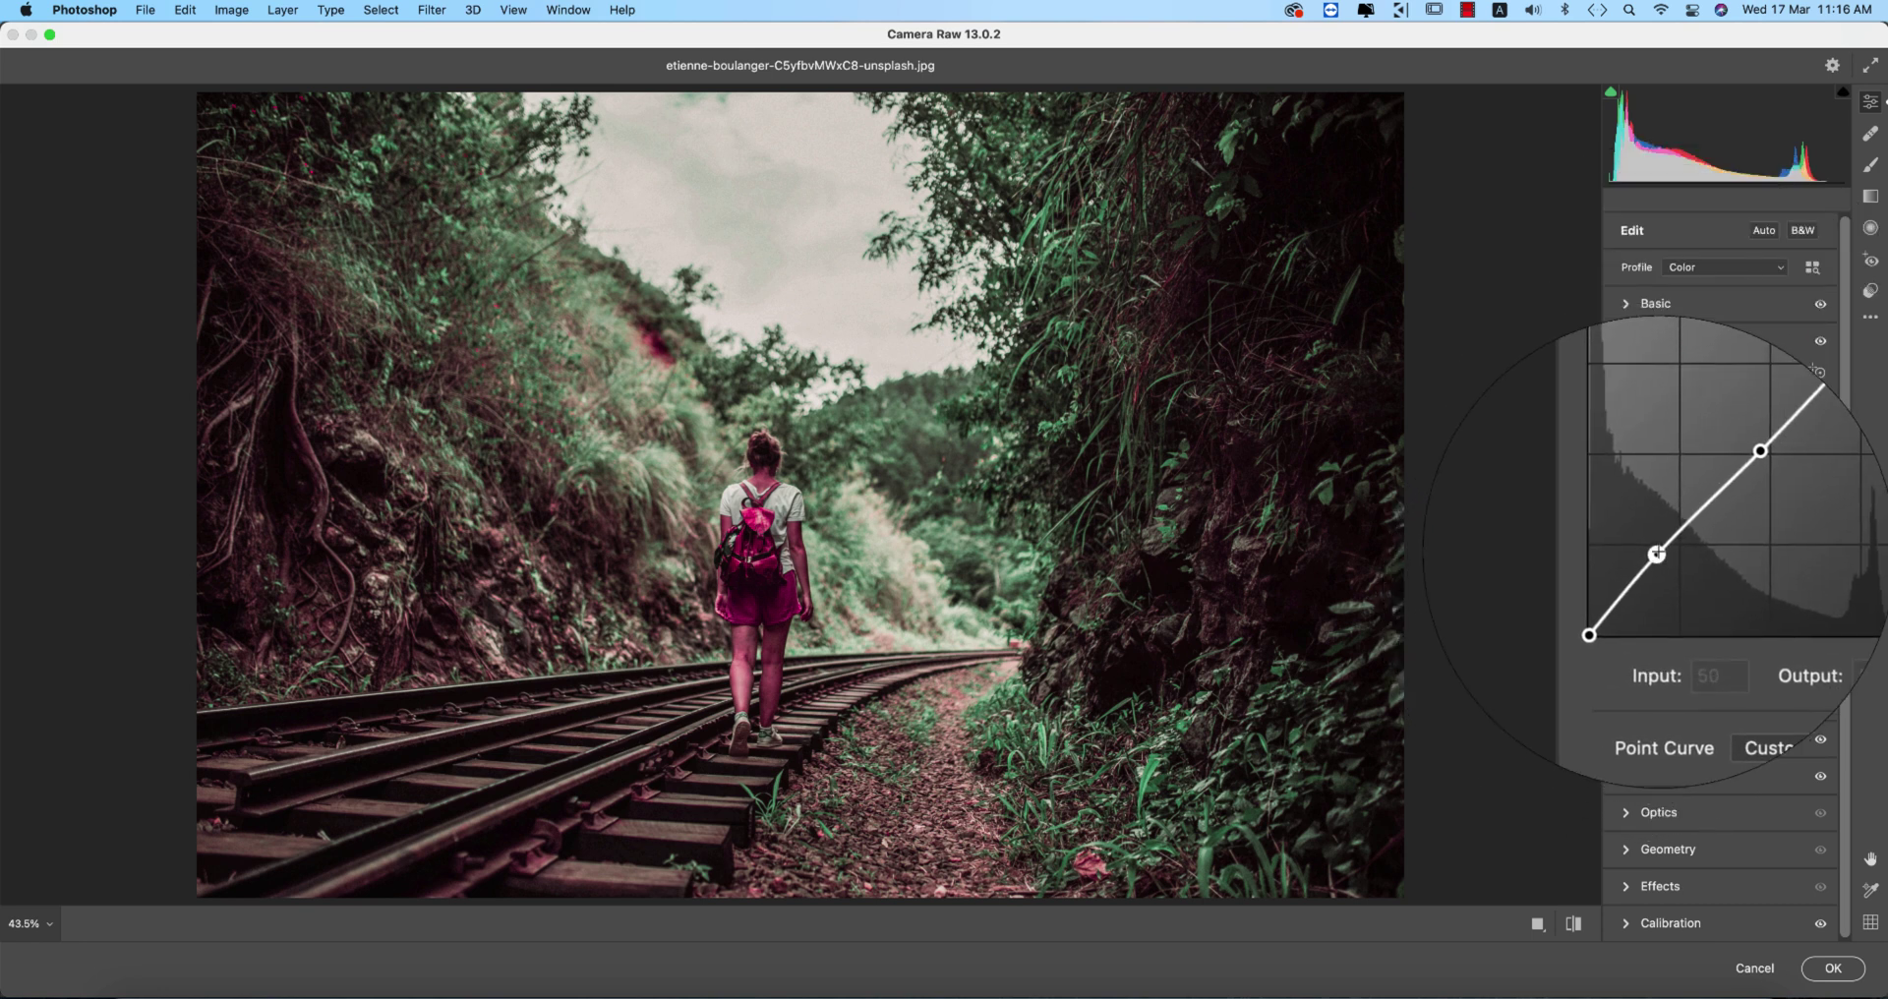
click(1714, 495)
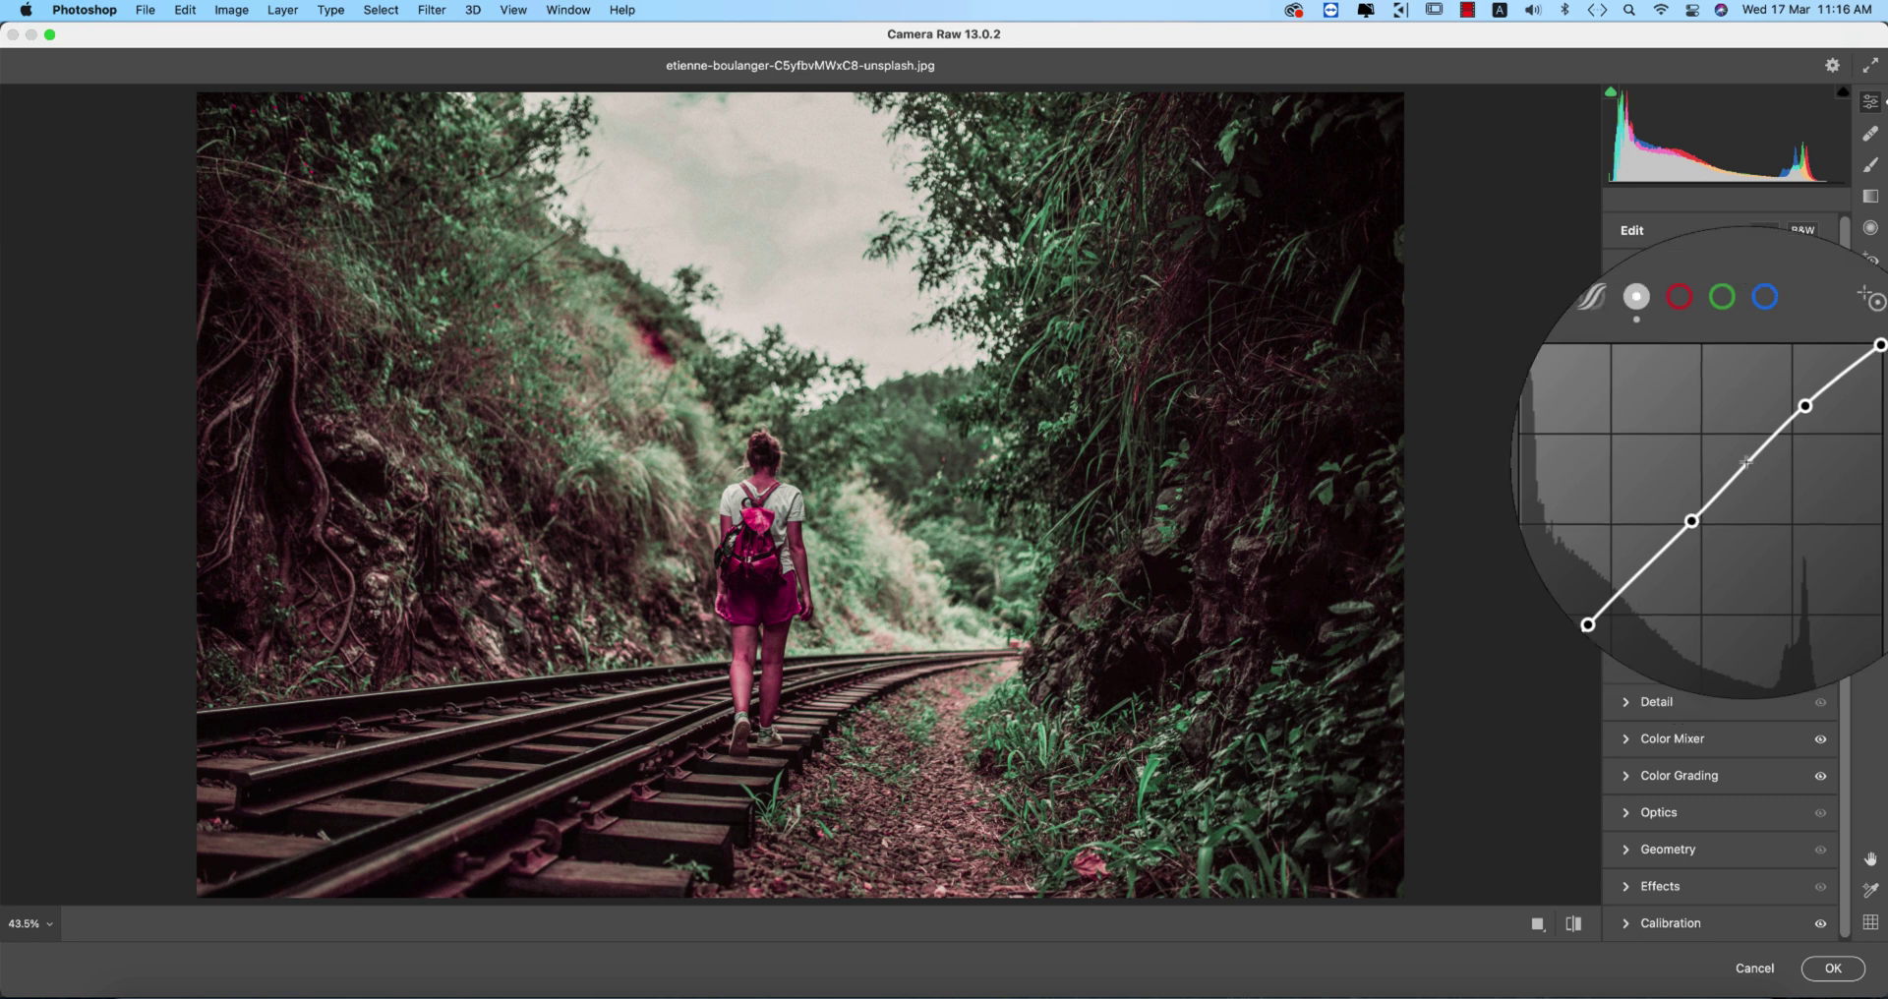
click(1779, 429)
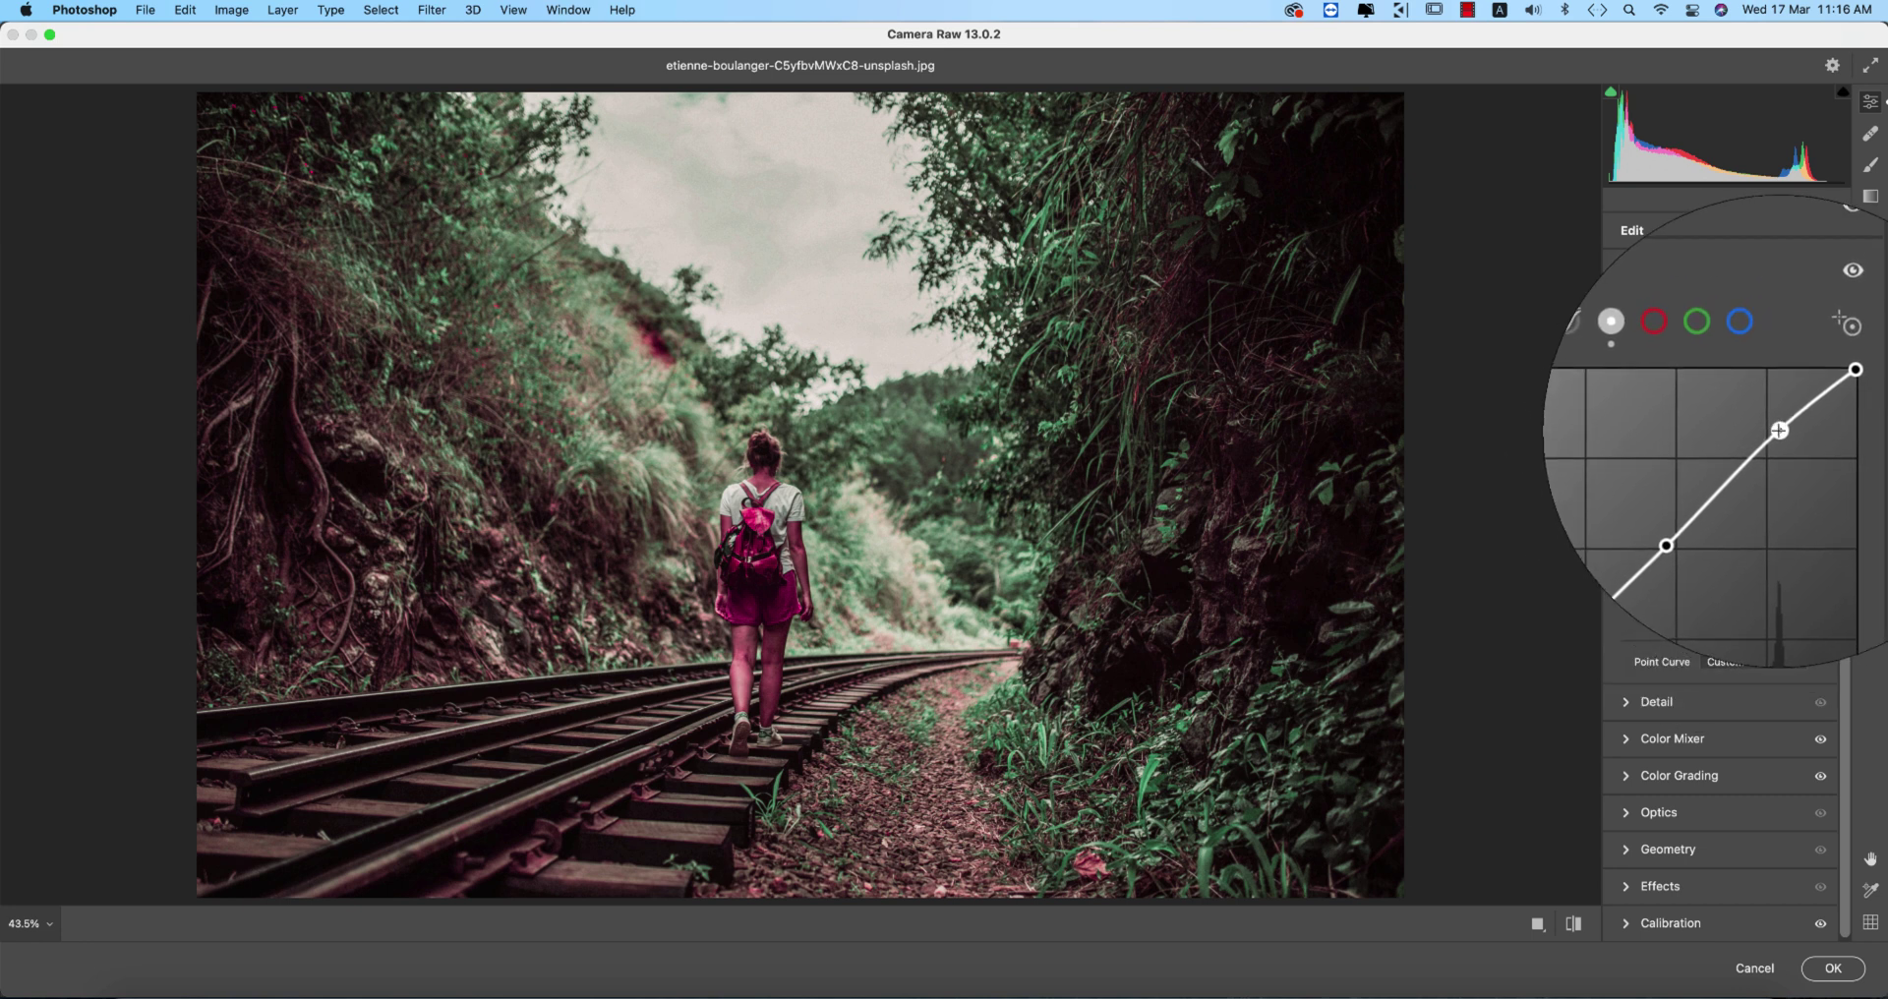
click(1821, 396)
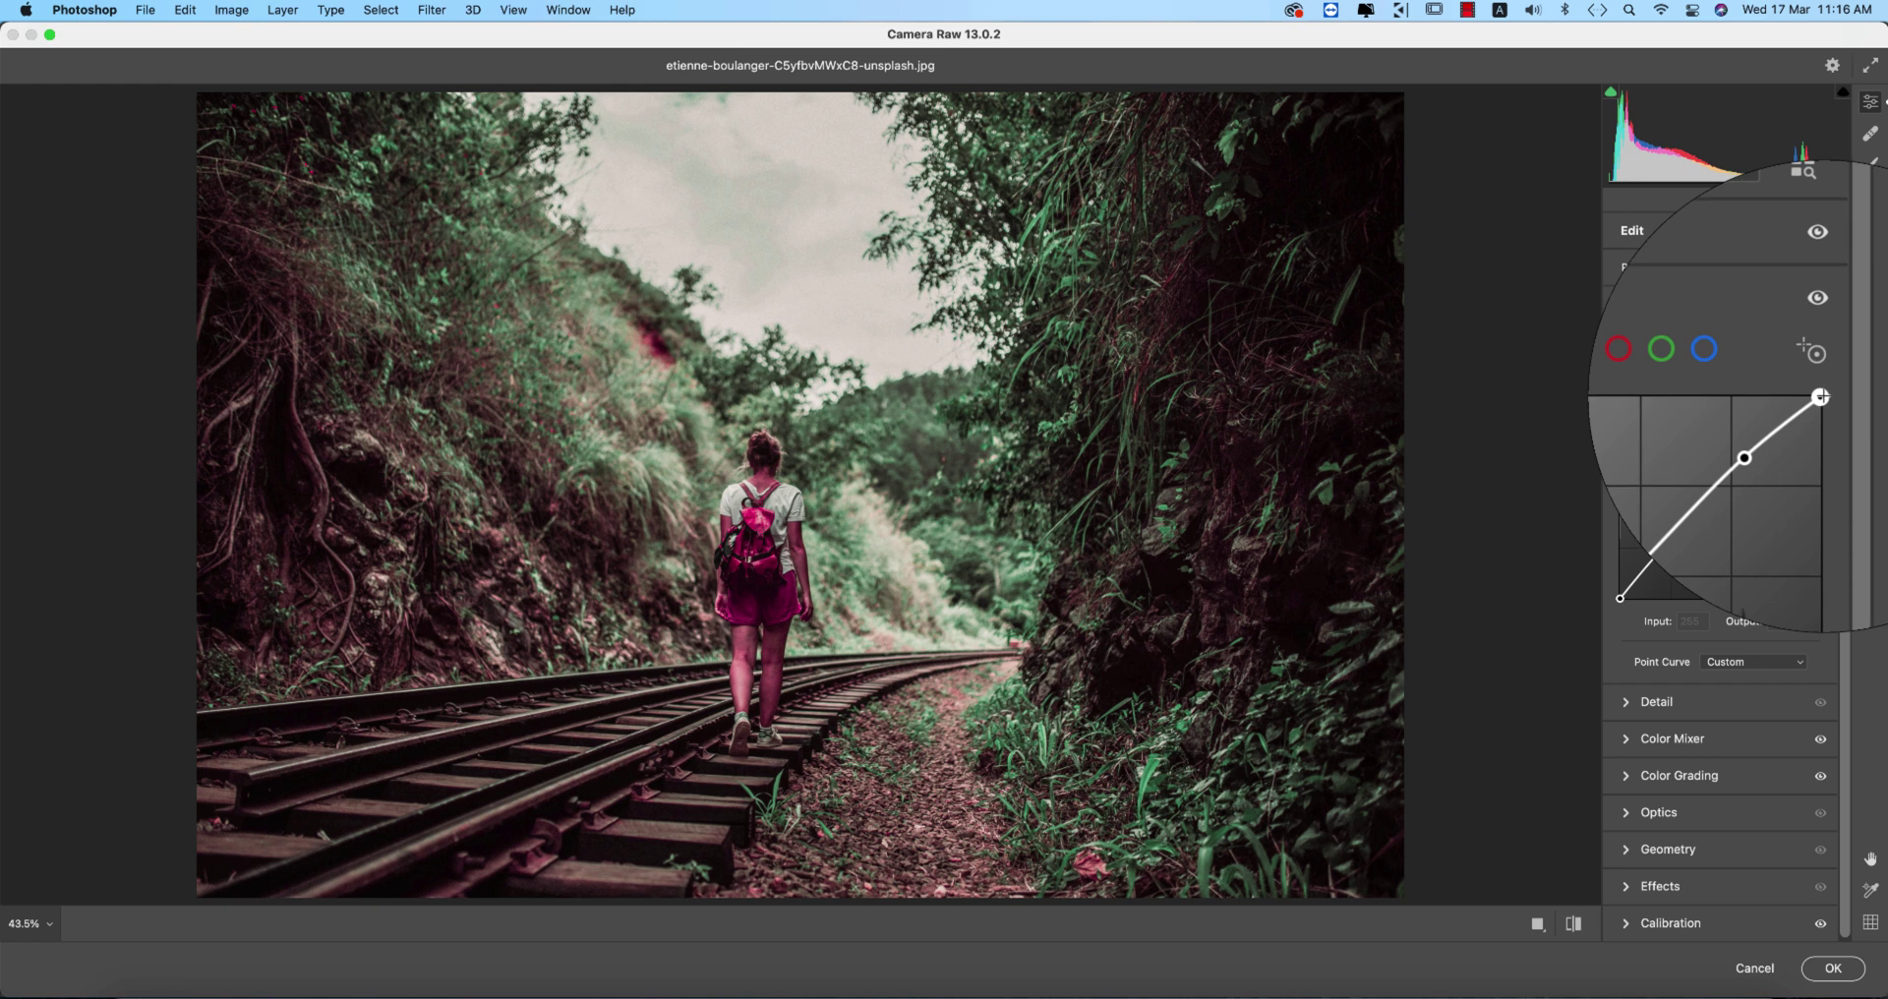
Collapse the Tone Curve and Detail sections and expand the Color Mixer.
click(1628, 344)
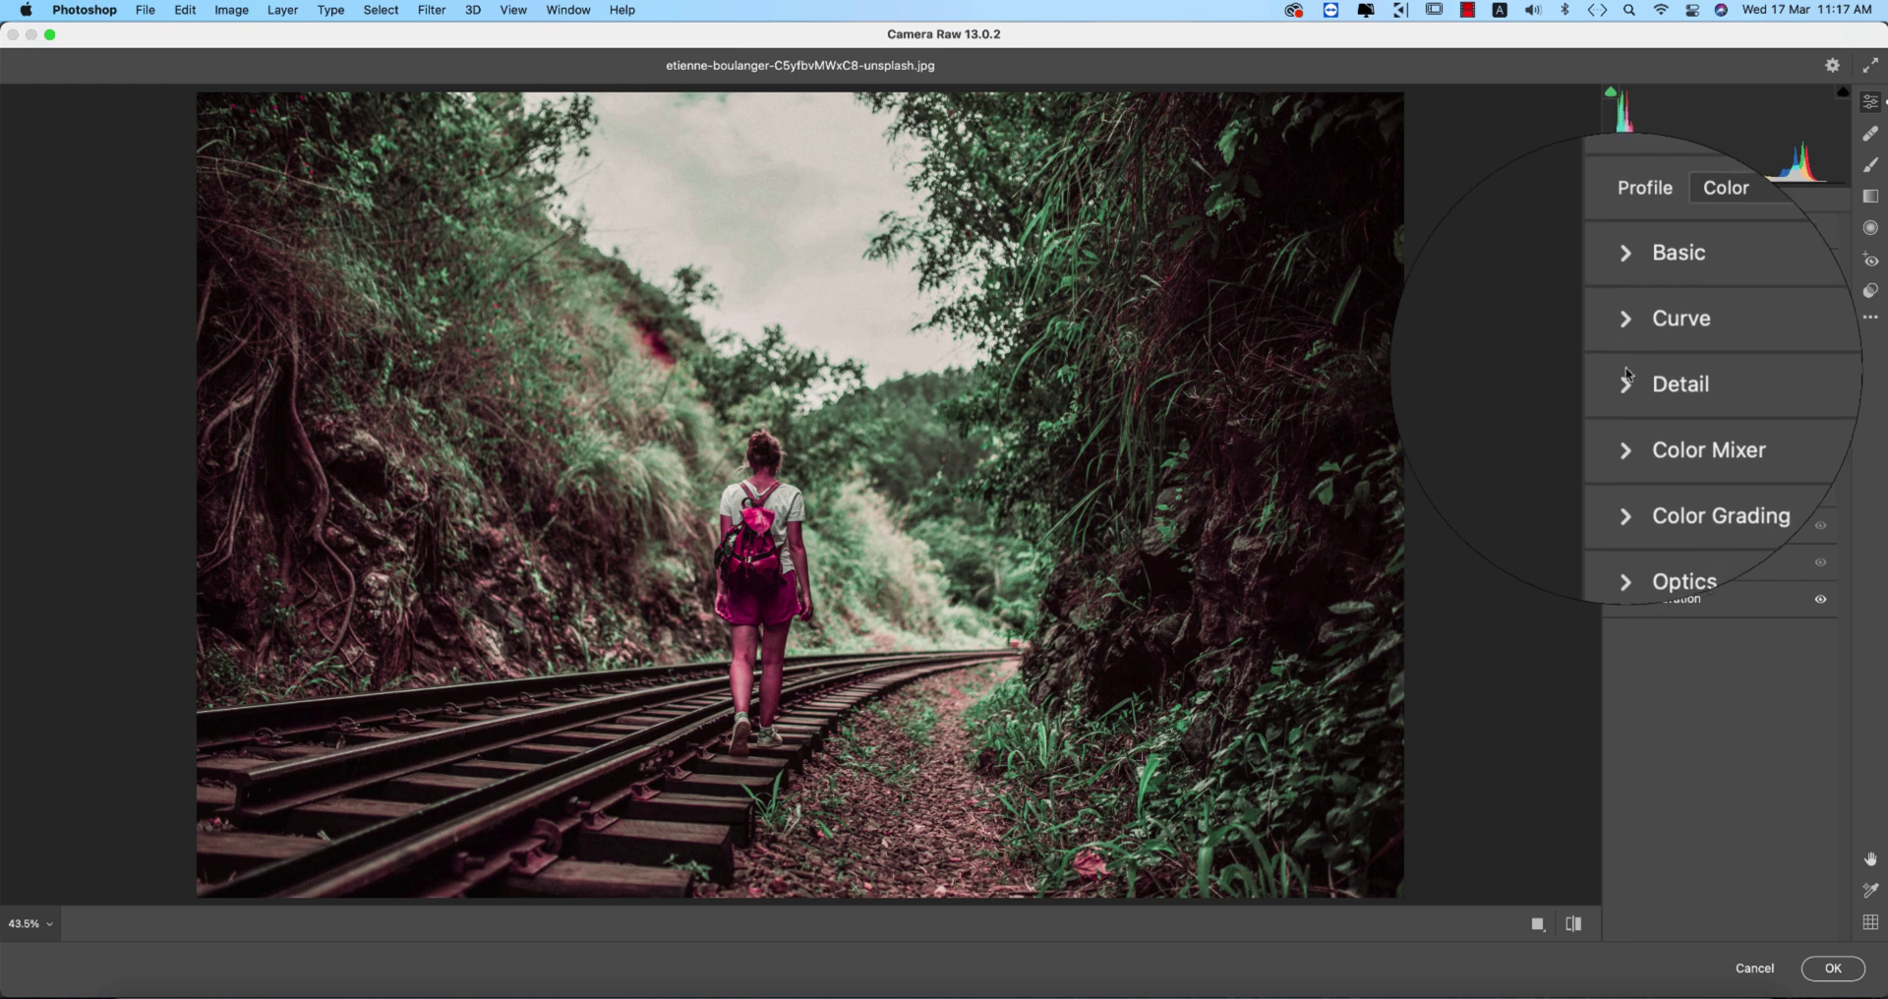
click(1628, 373)
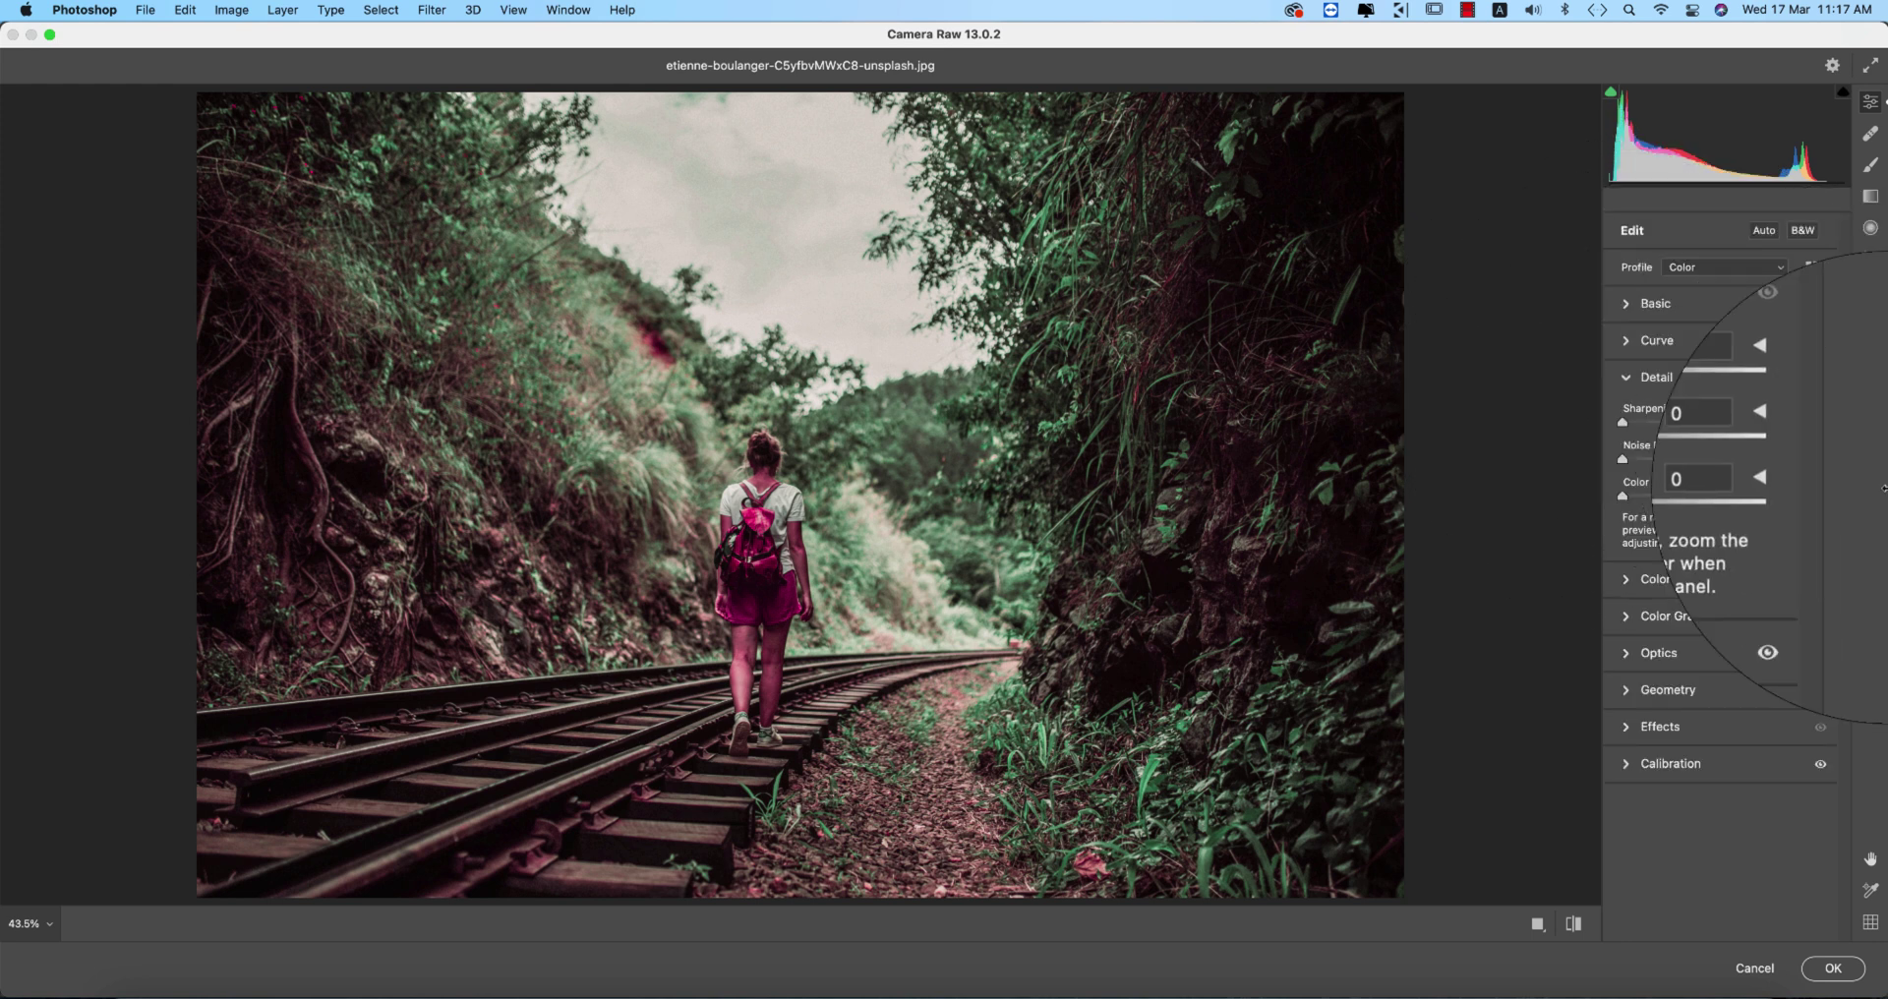
click(1625, 379)
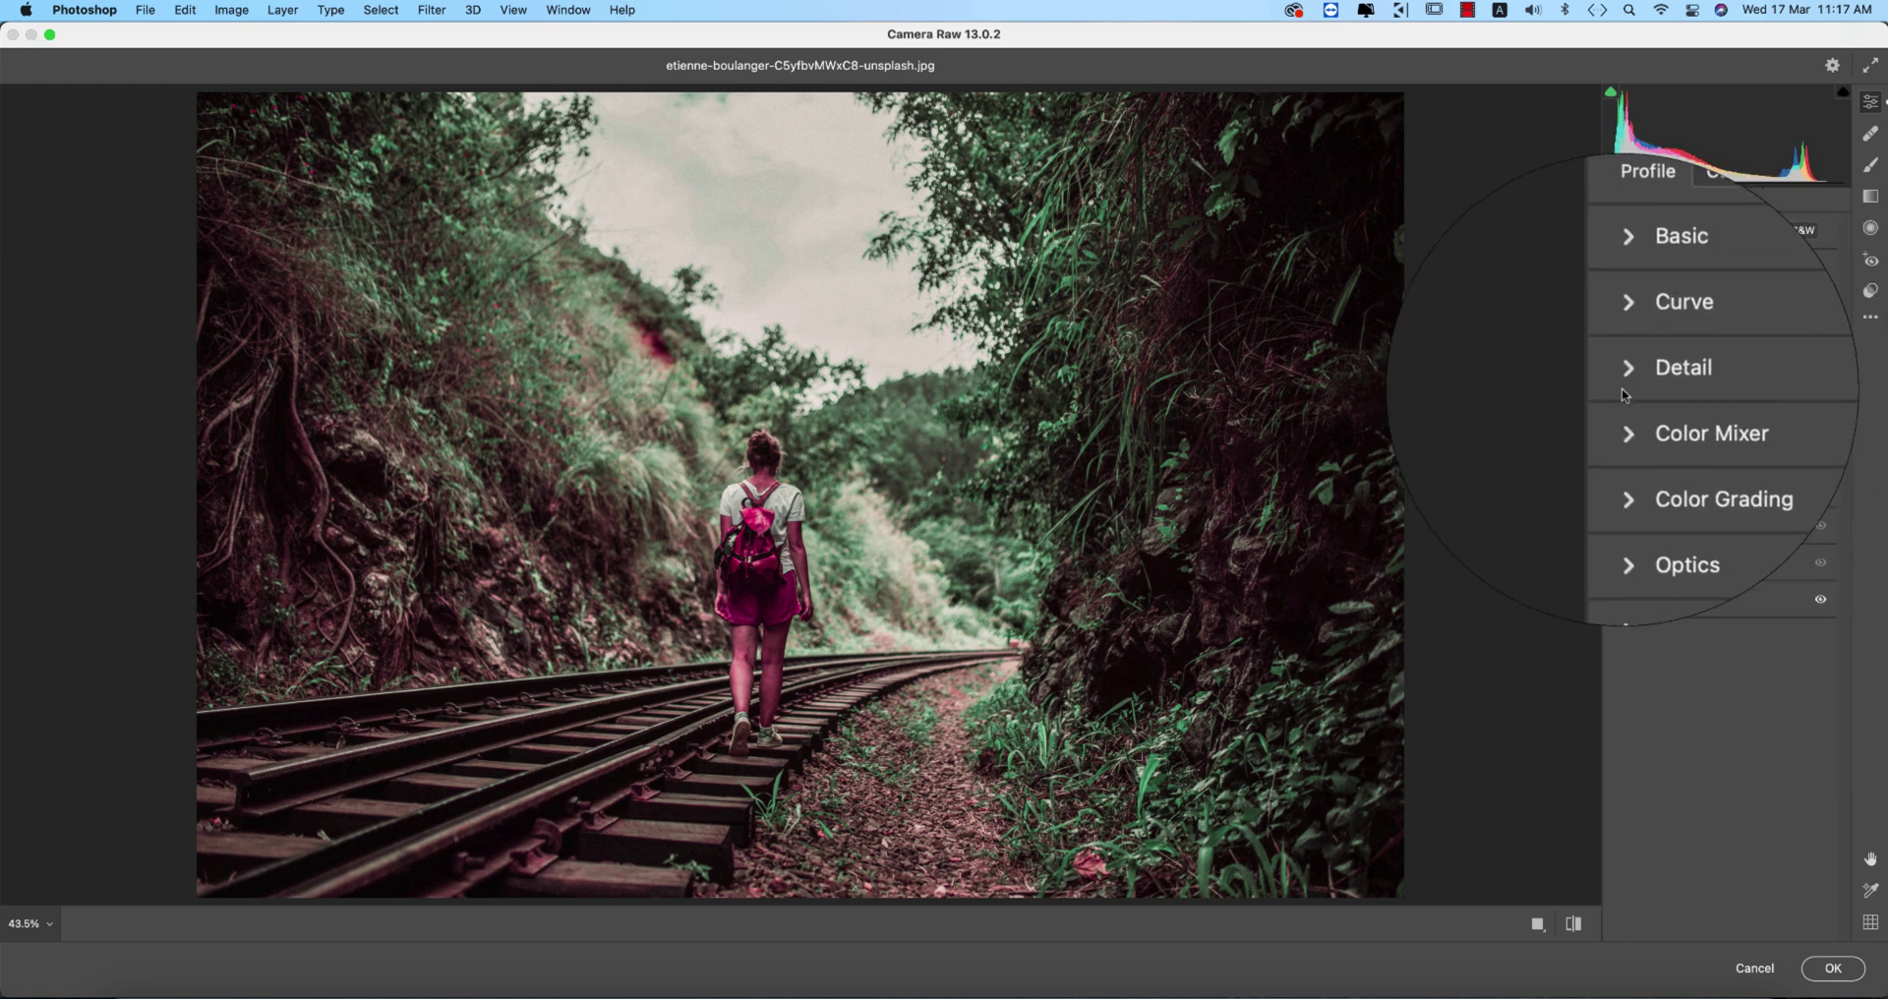
click(1631, 413)
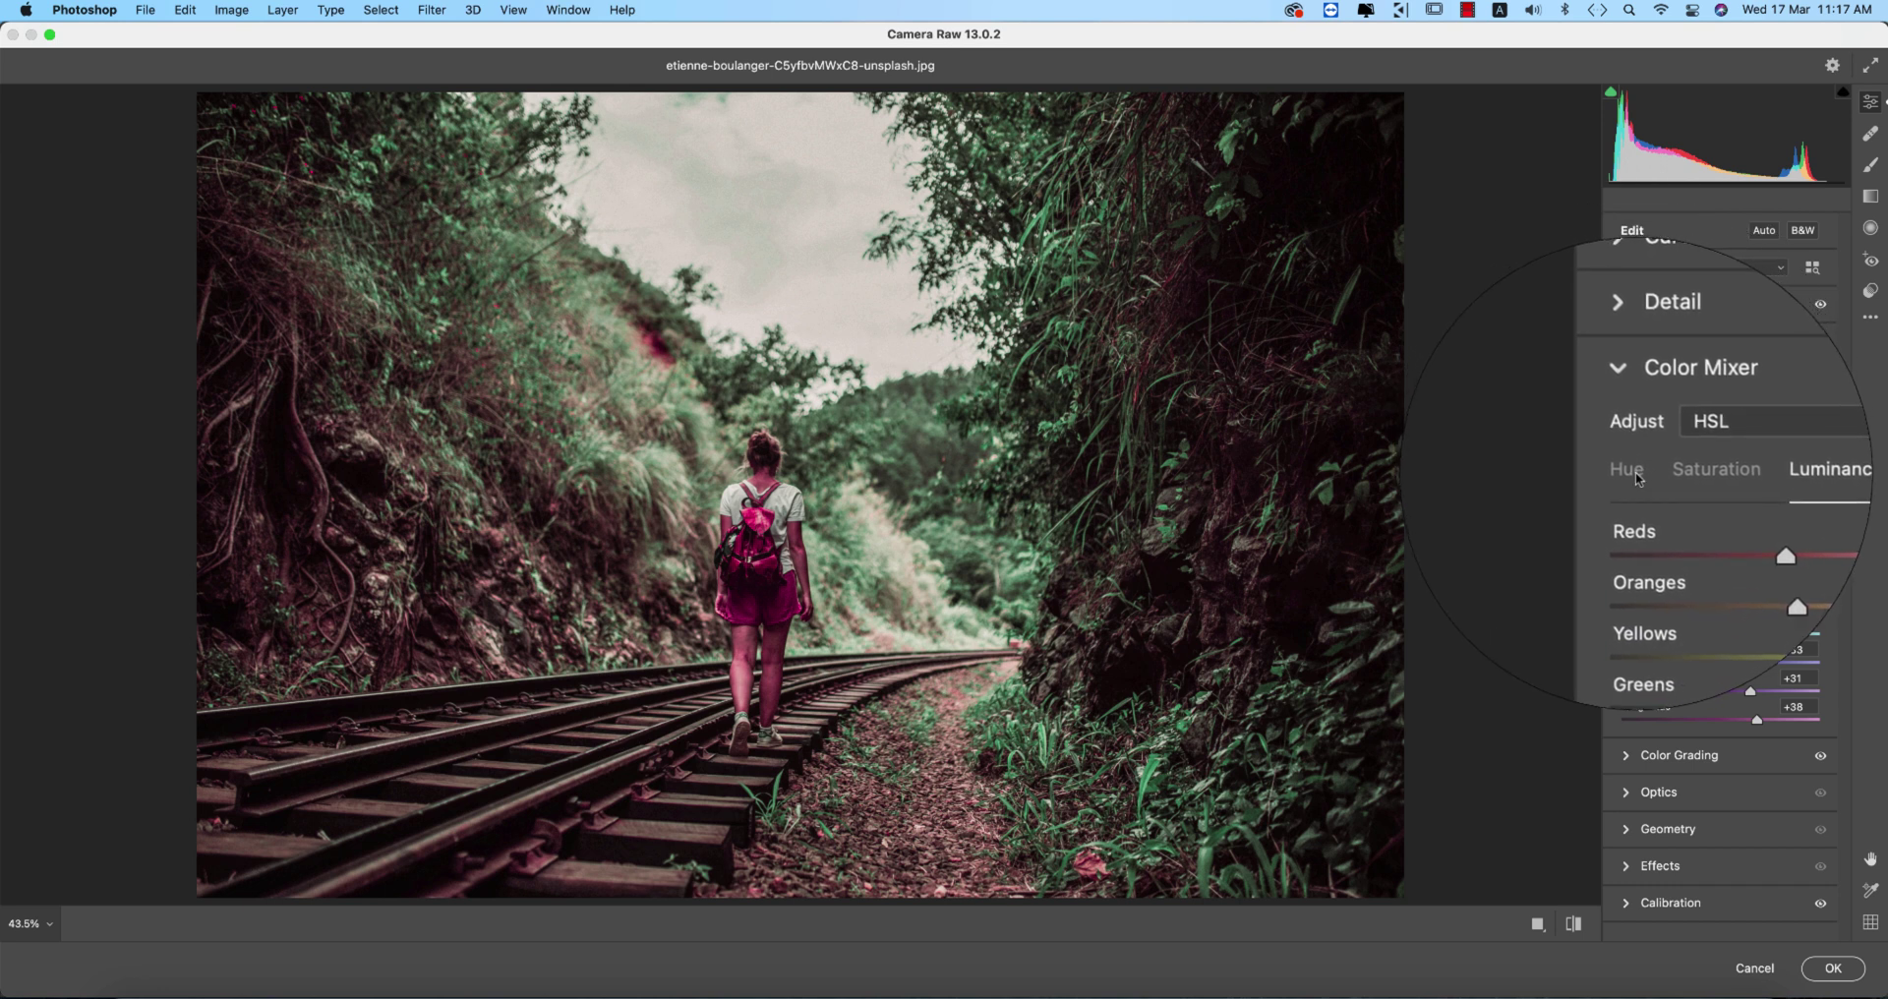
Compare the Hue, Saturation and Luminance tabs, then review hues -13, +11 and -31.
click(1629, 475)
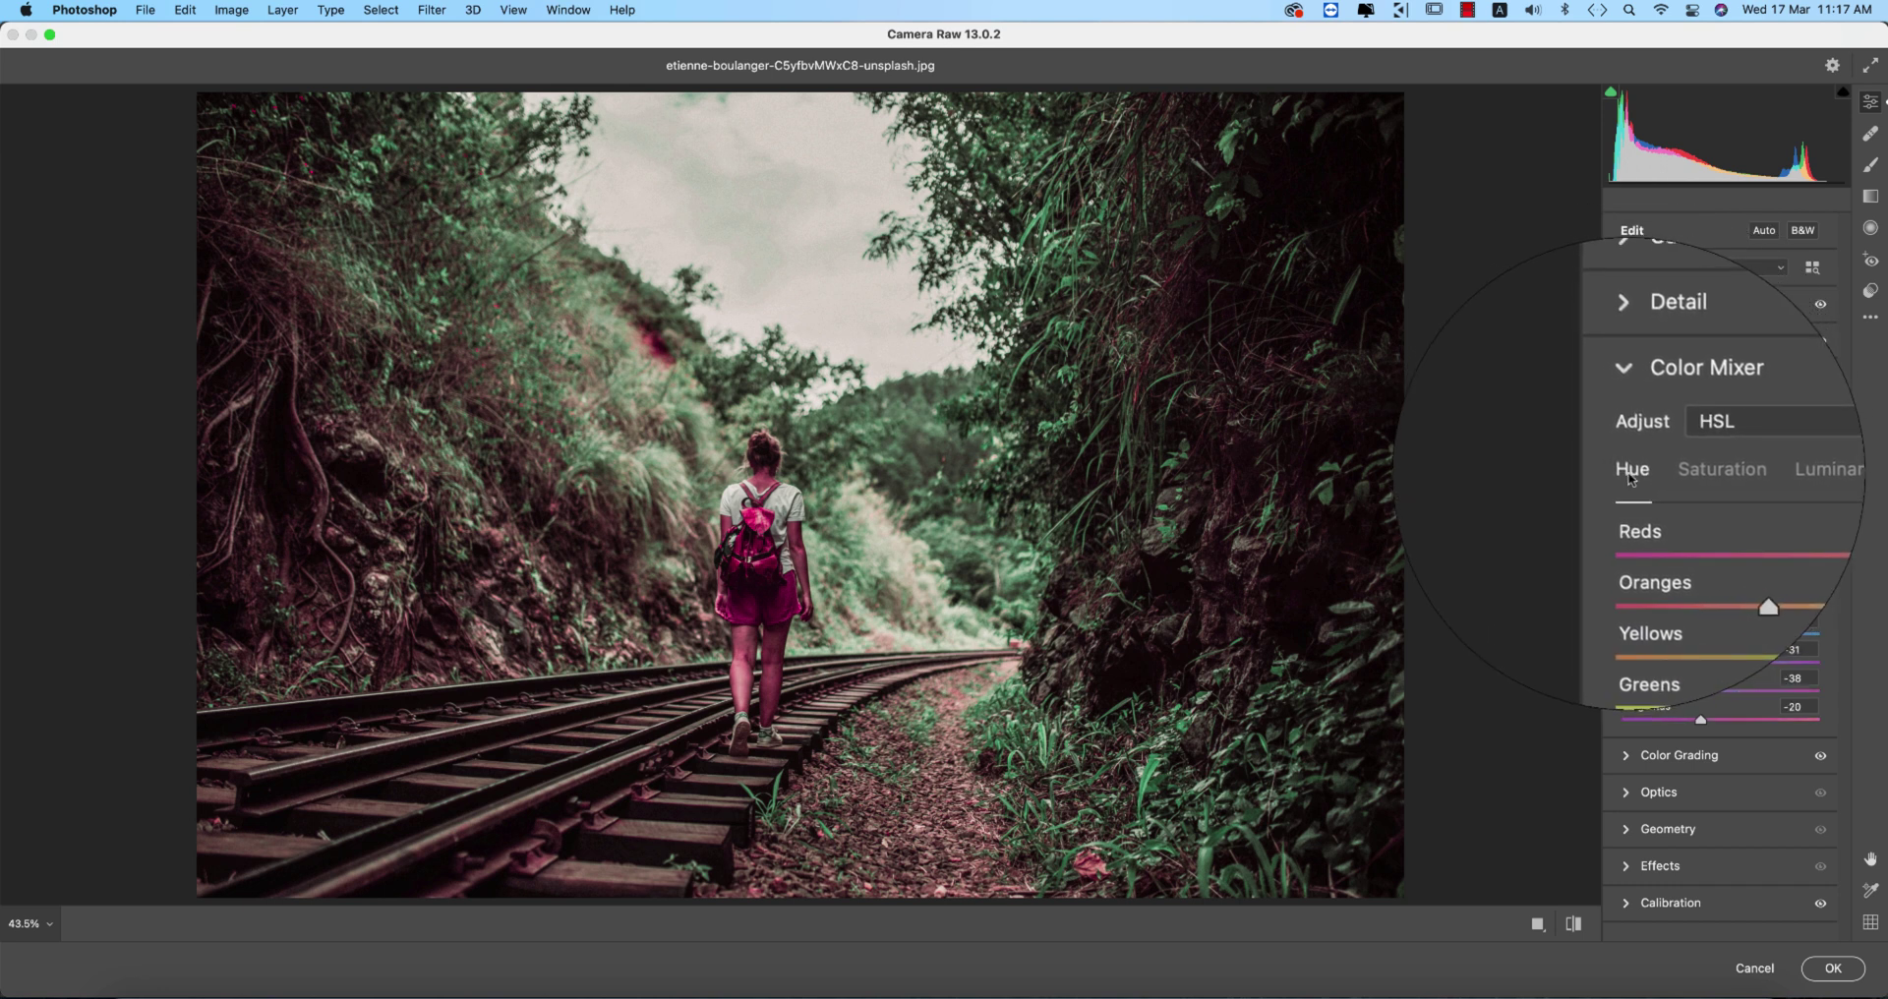
click(1678, 481)
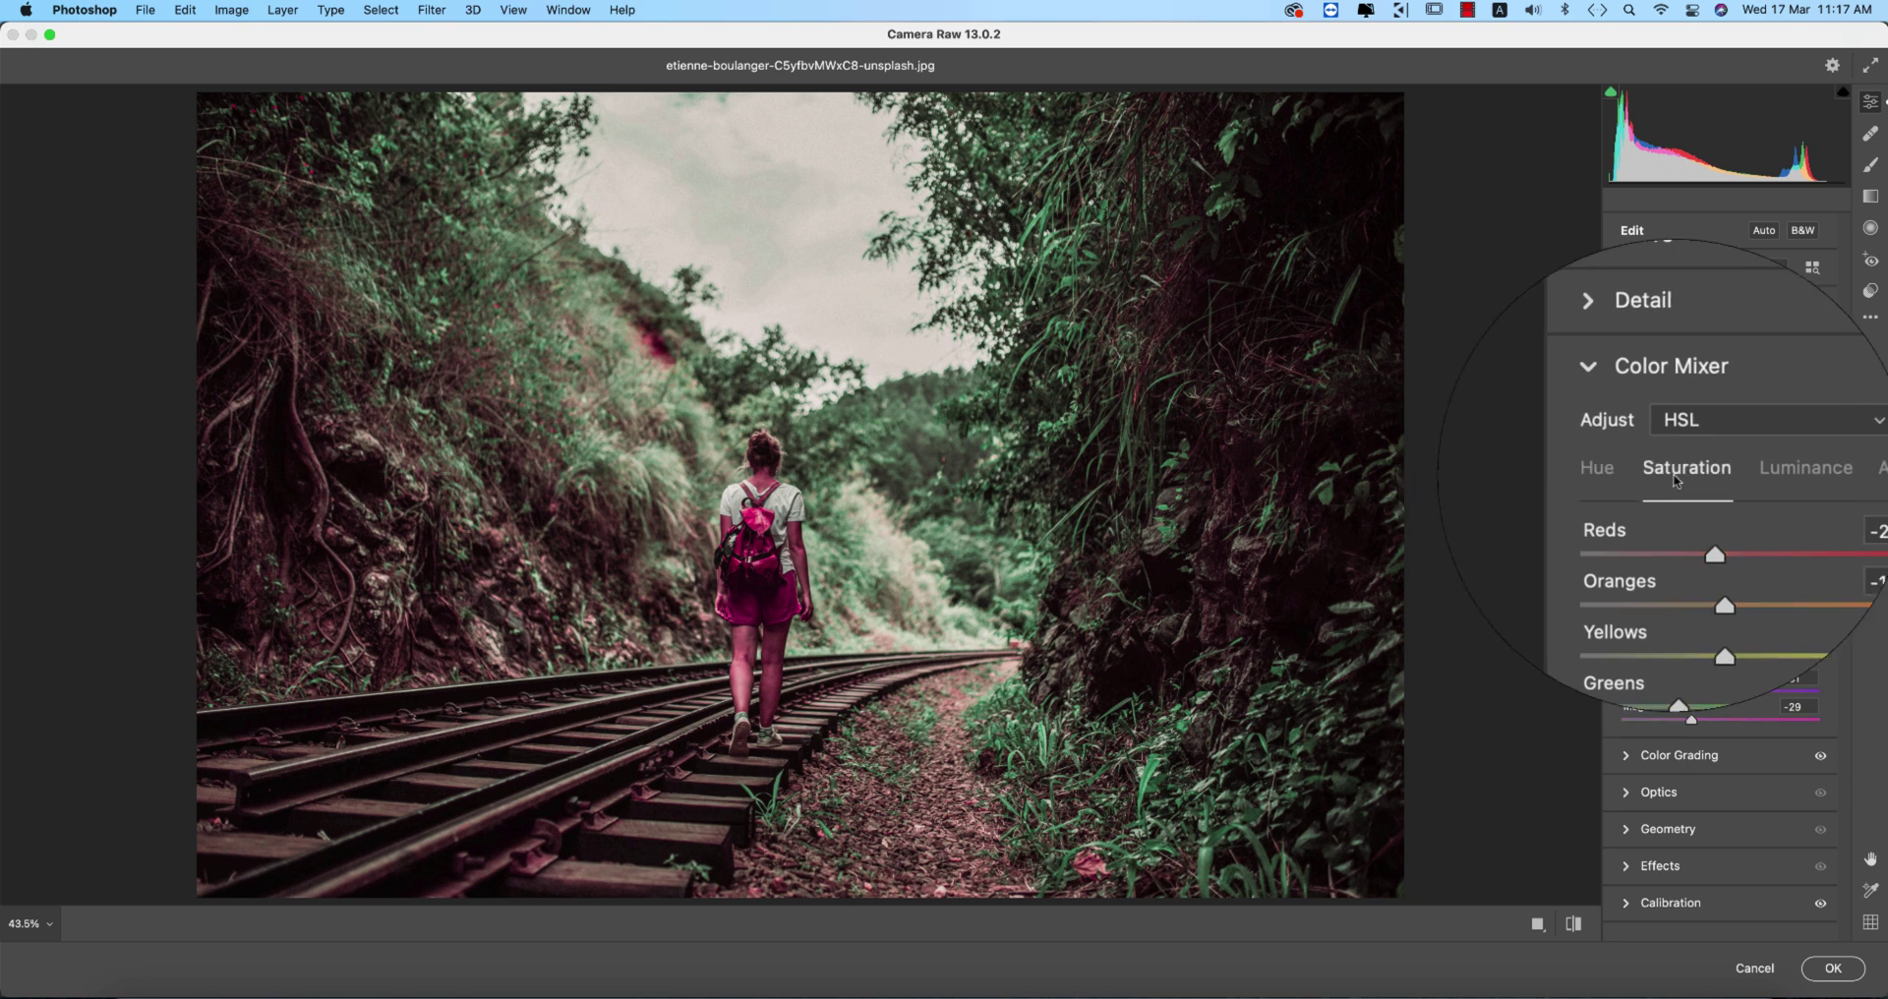
click(1744, 480)
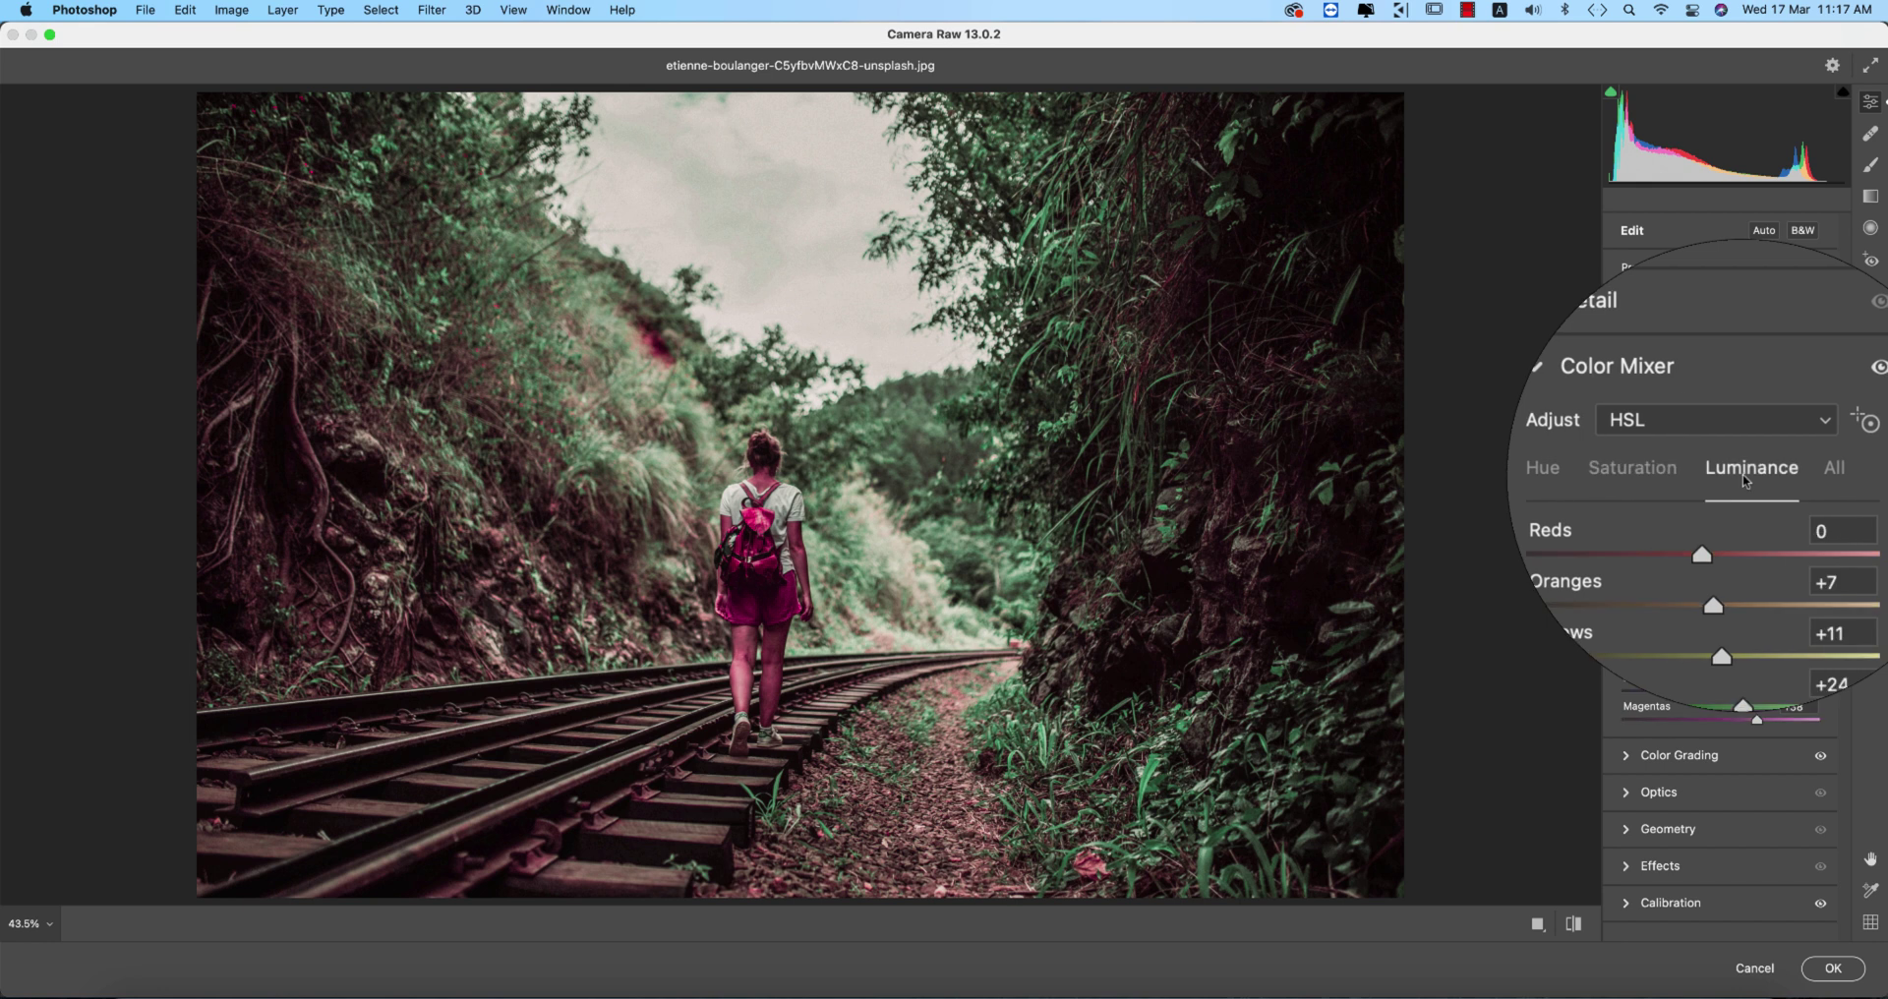
click(1630, 472)
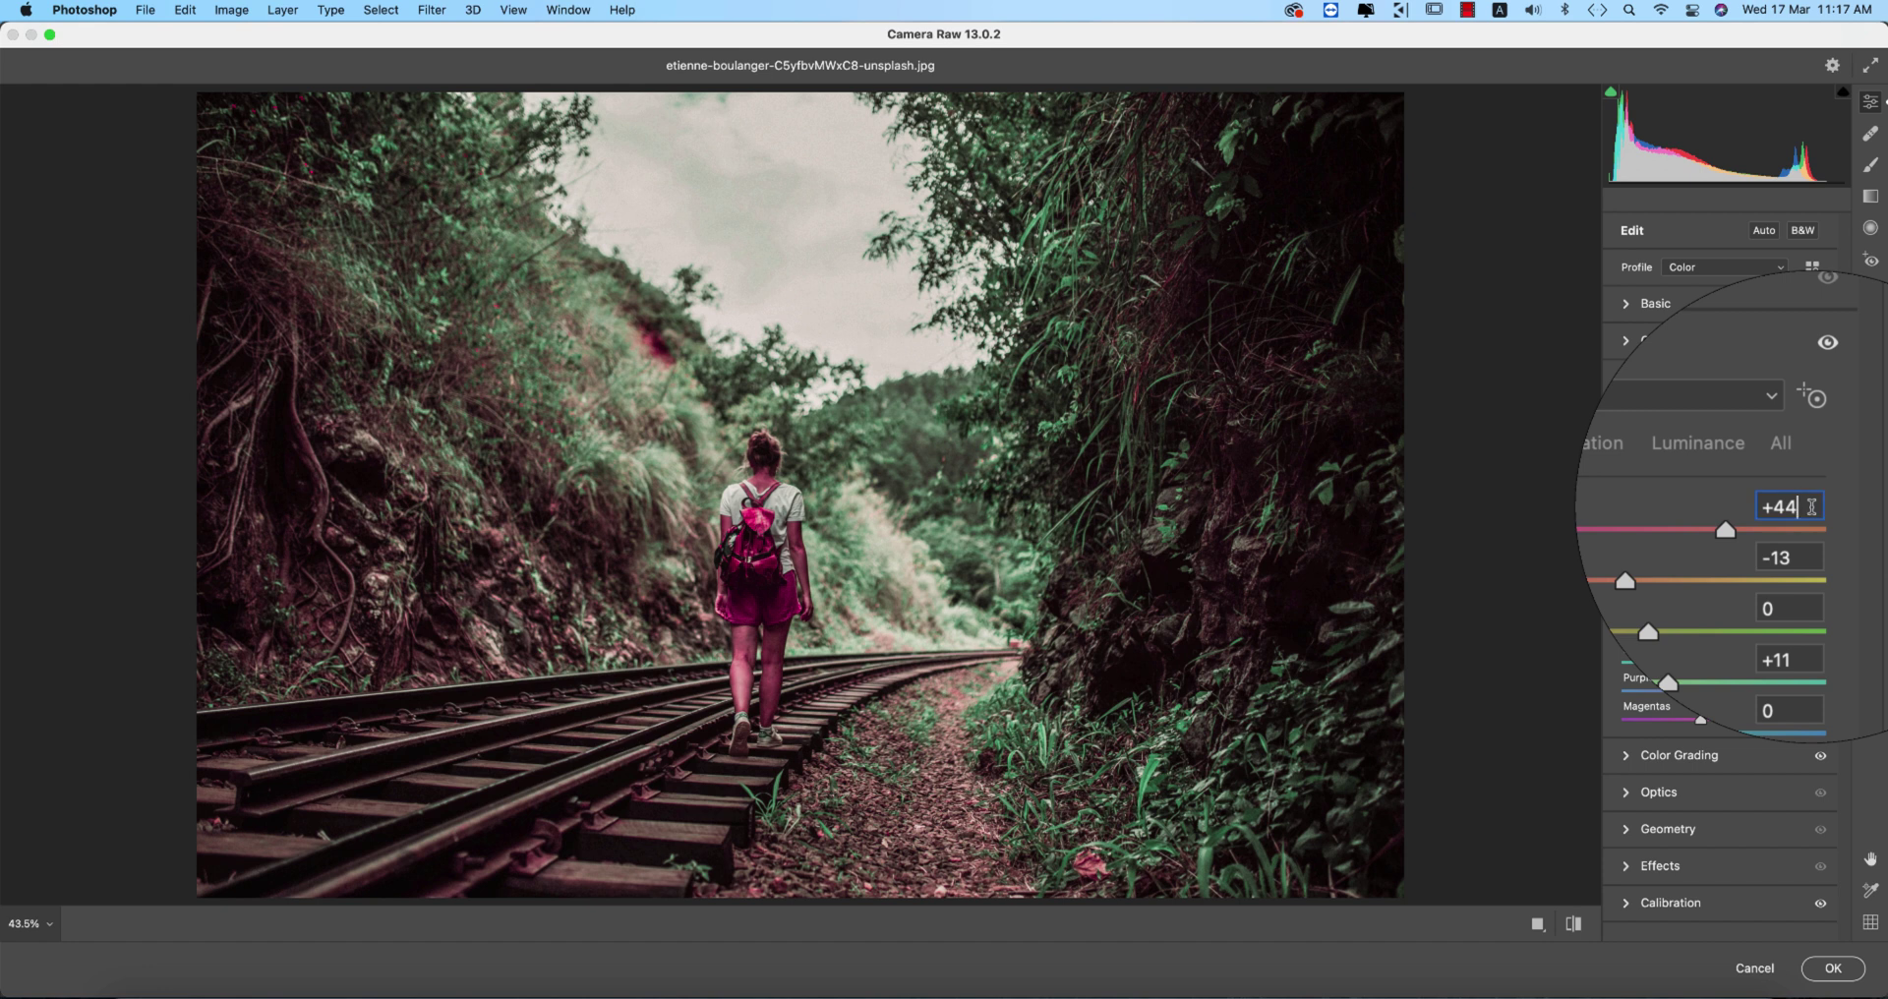
click(1812, 531)
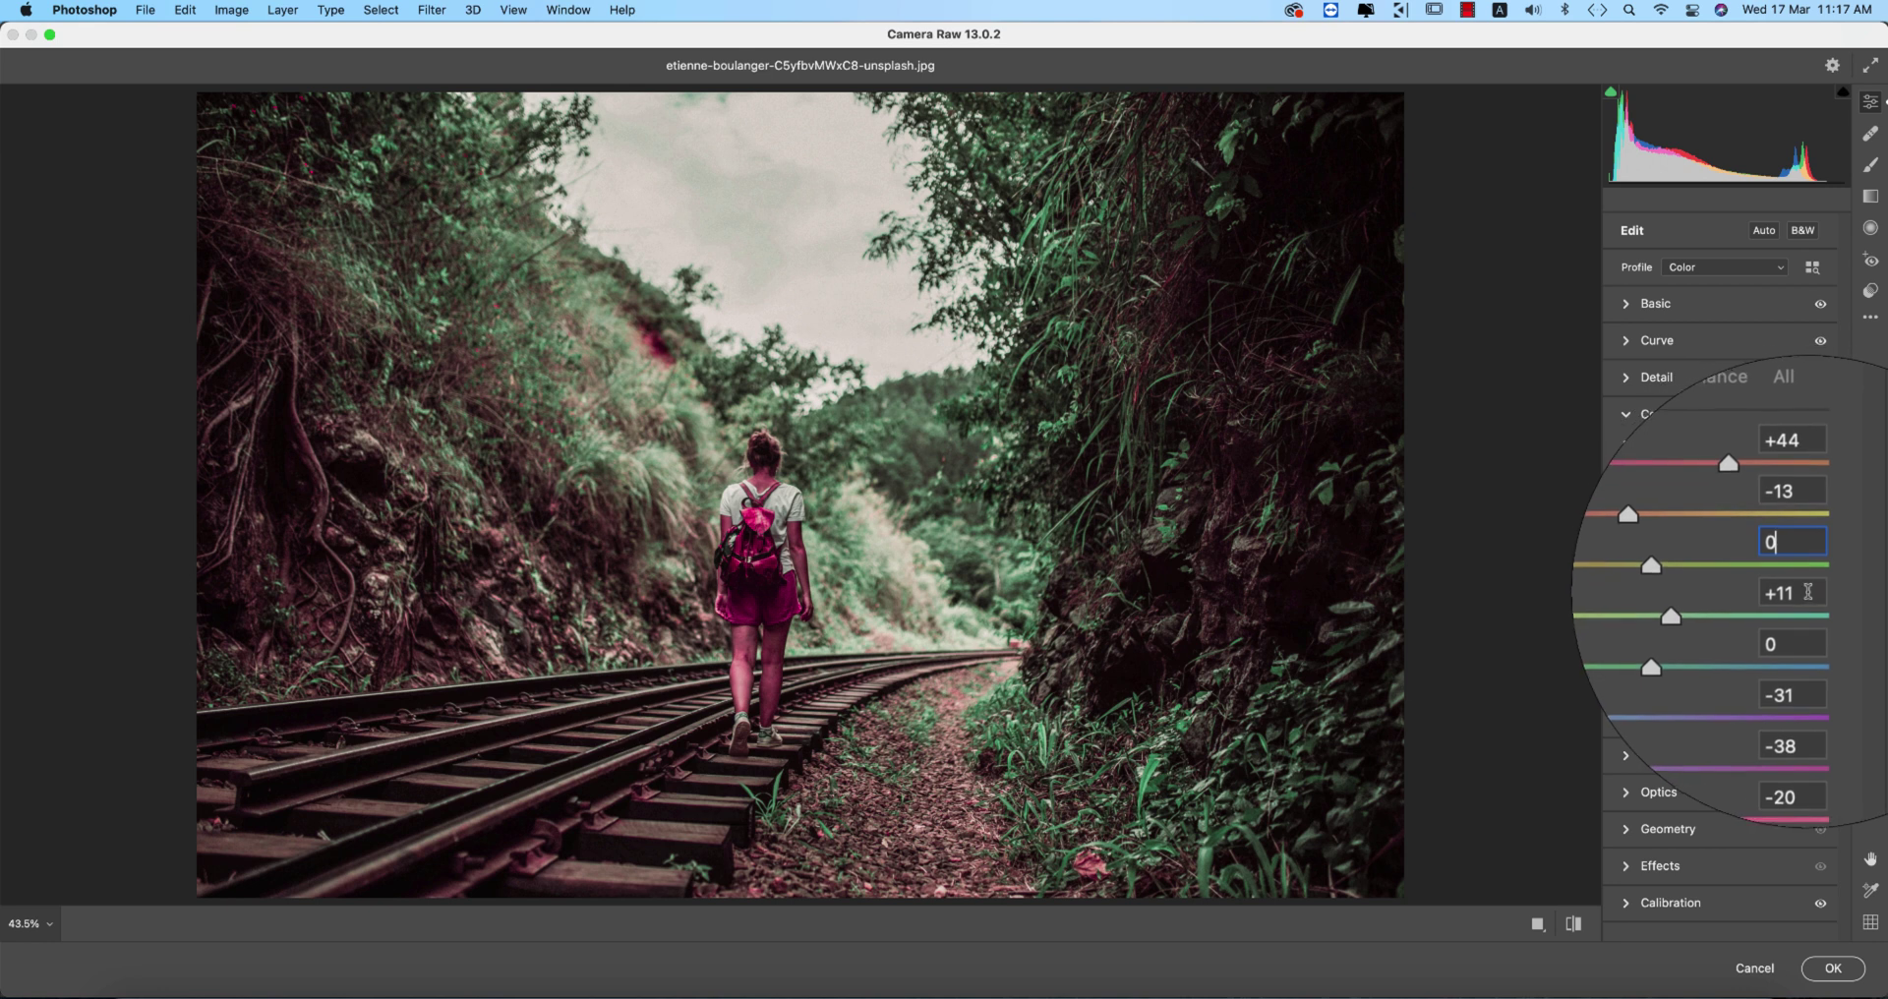
click(1808, 598)
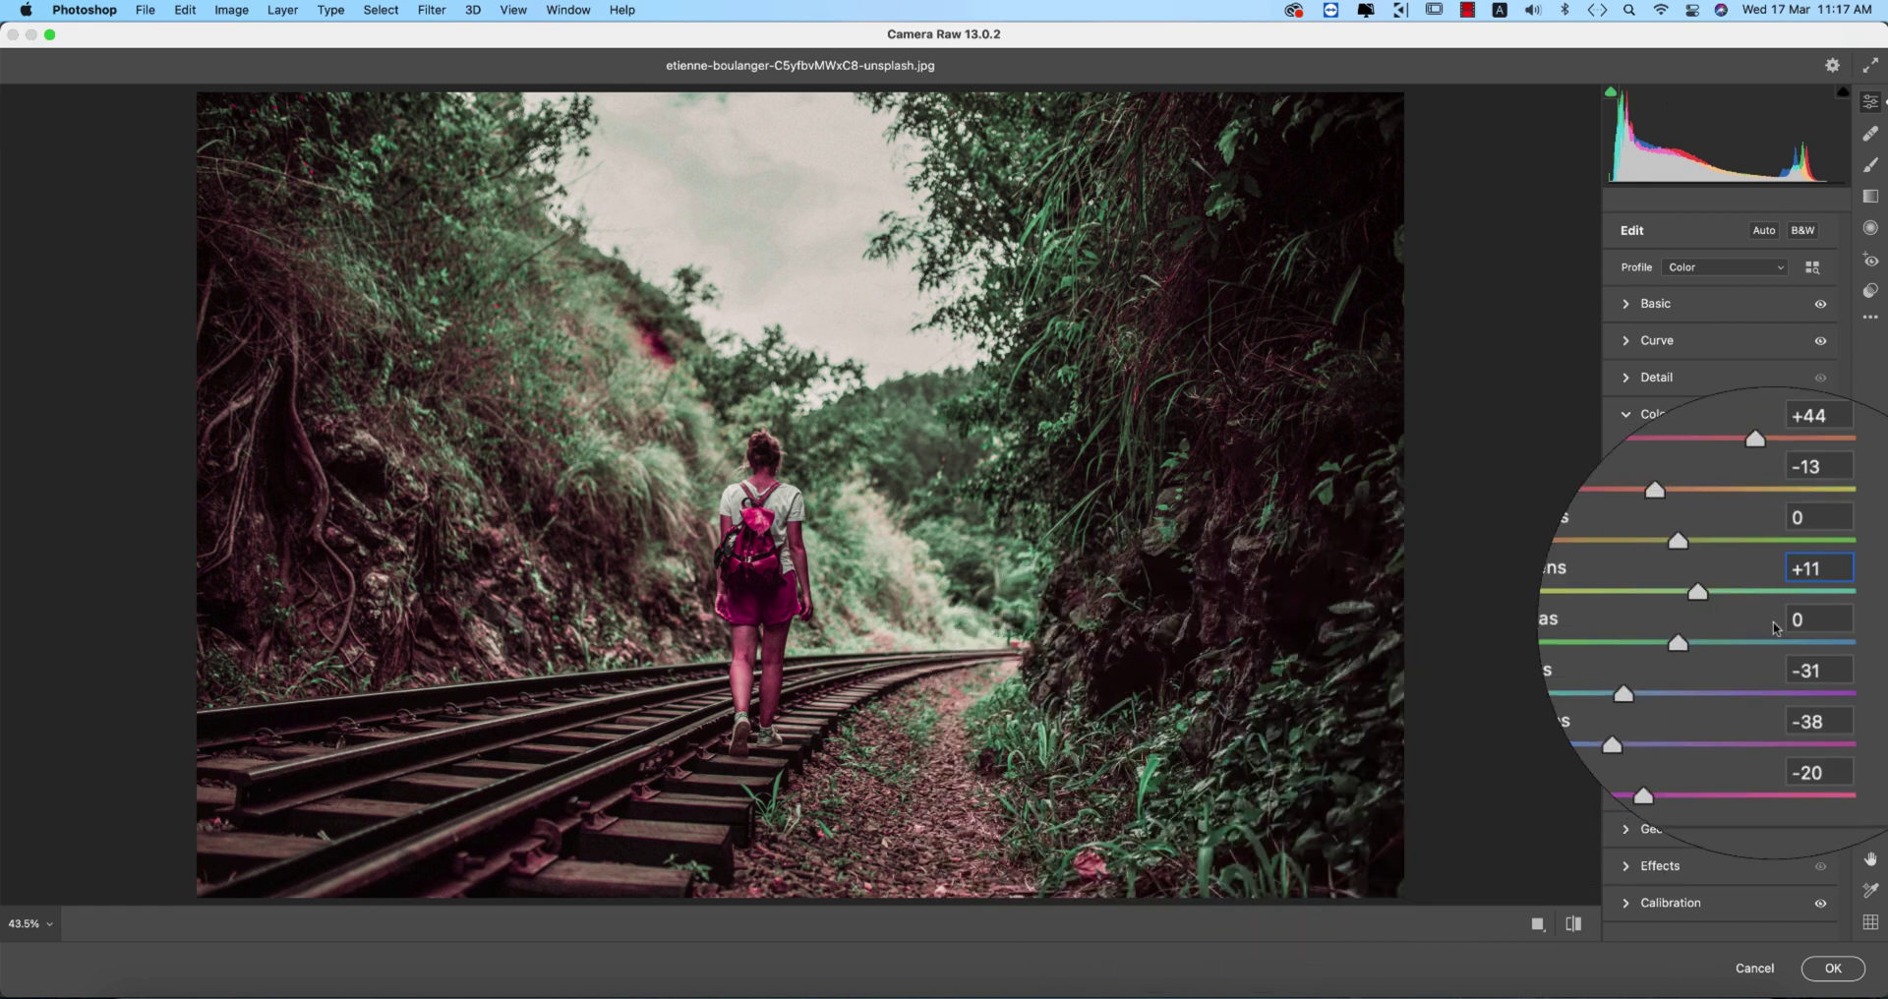
click(1804, 654)
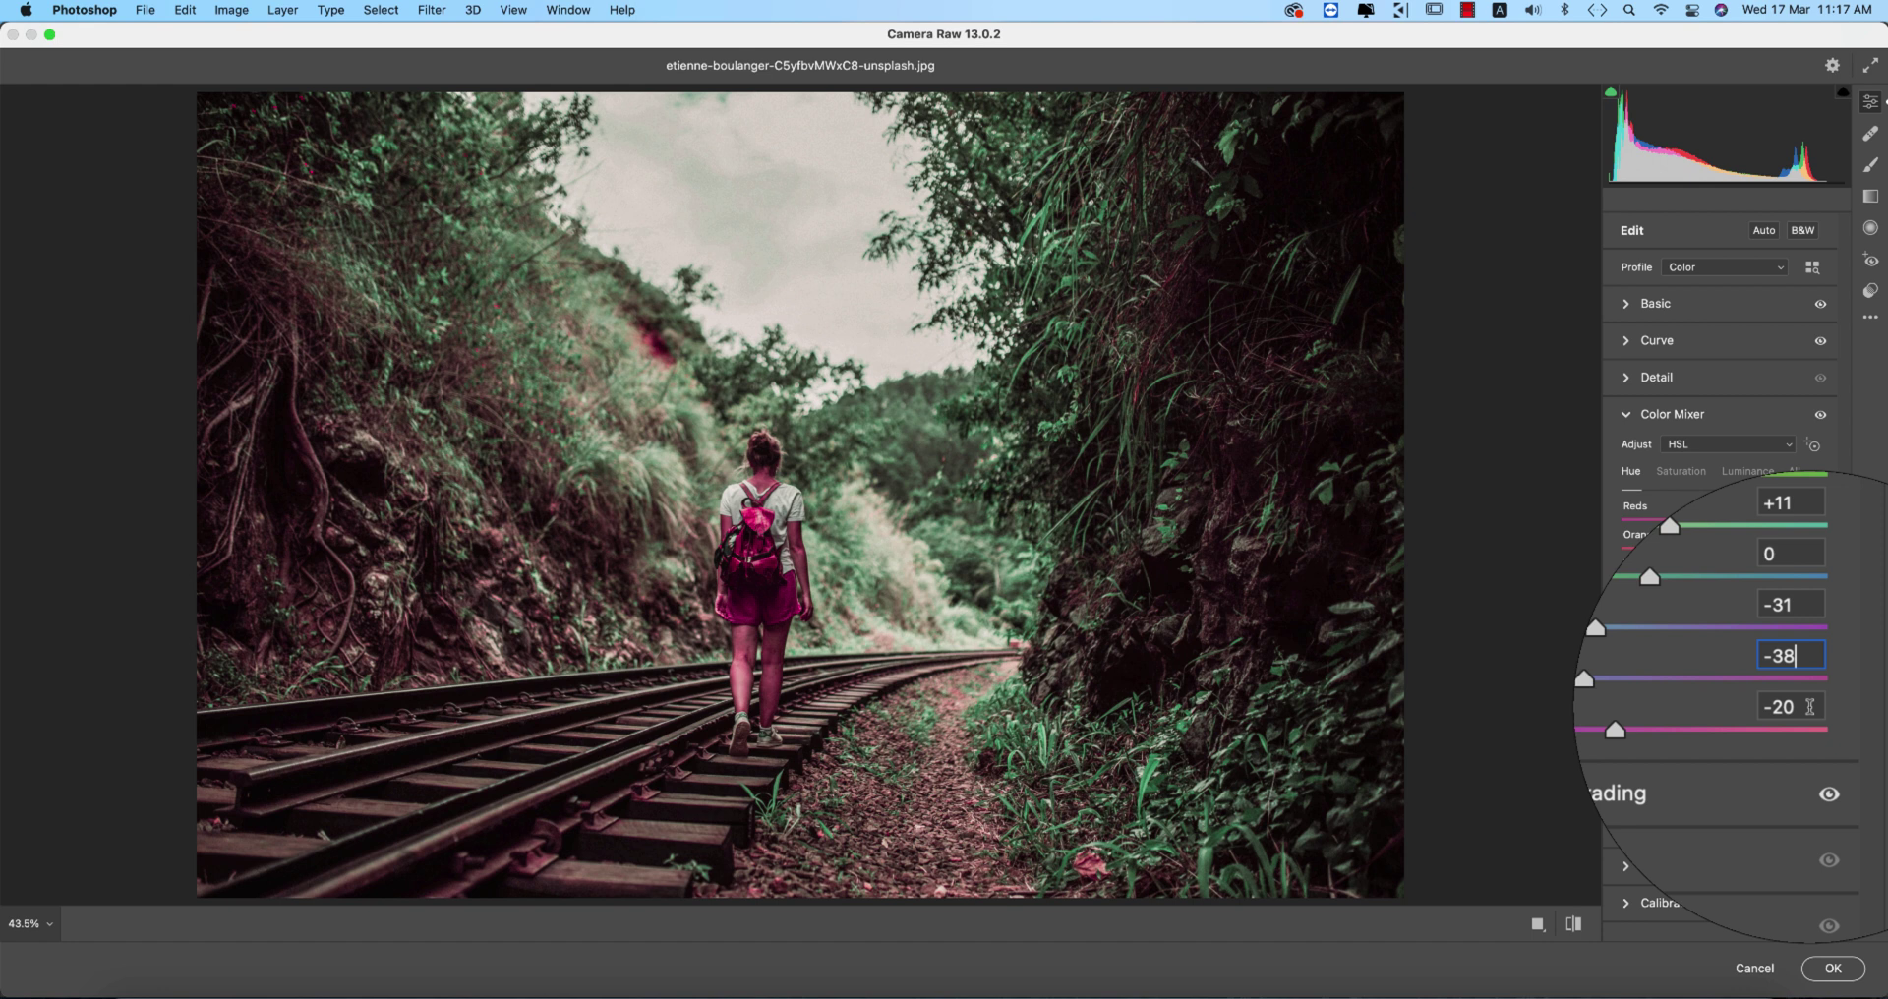
Review the Saturation values for Yellows, Aquas, Blues and Purples.
click(1681, 471)
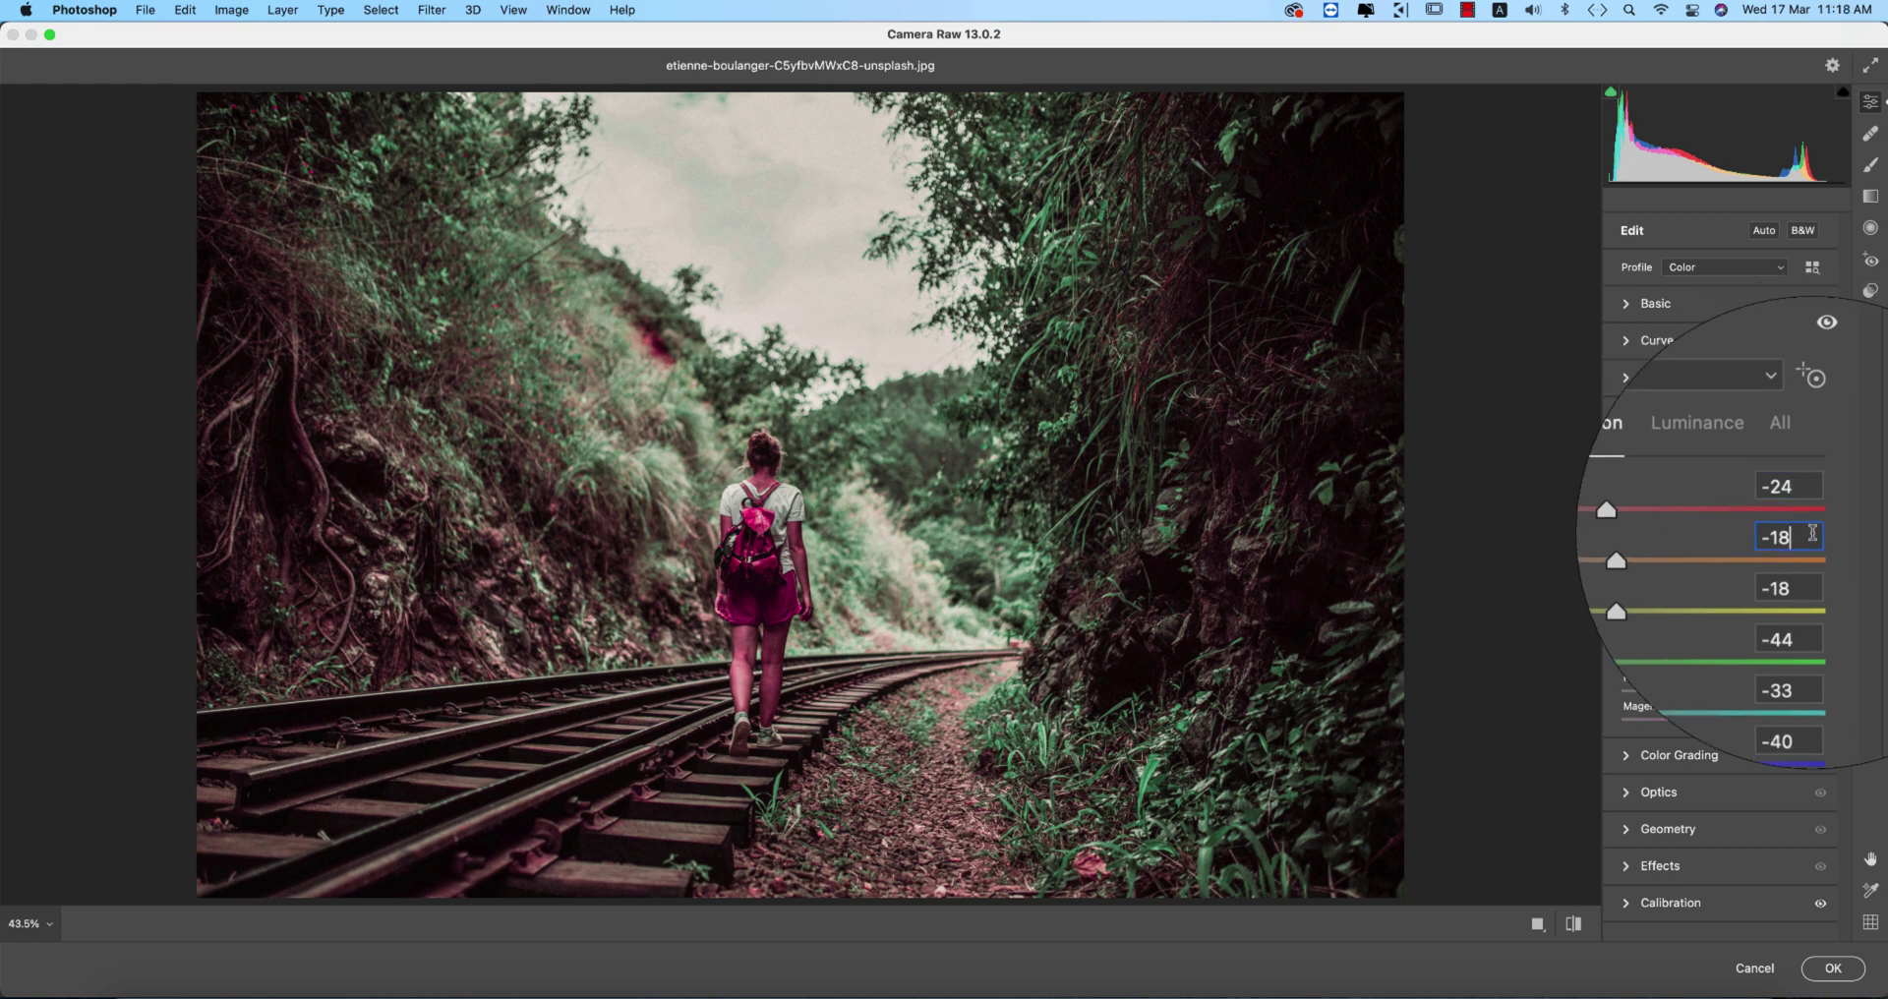
click(1807, 589)
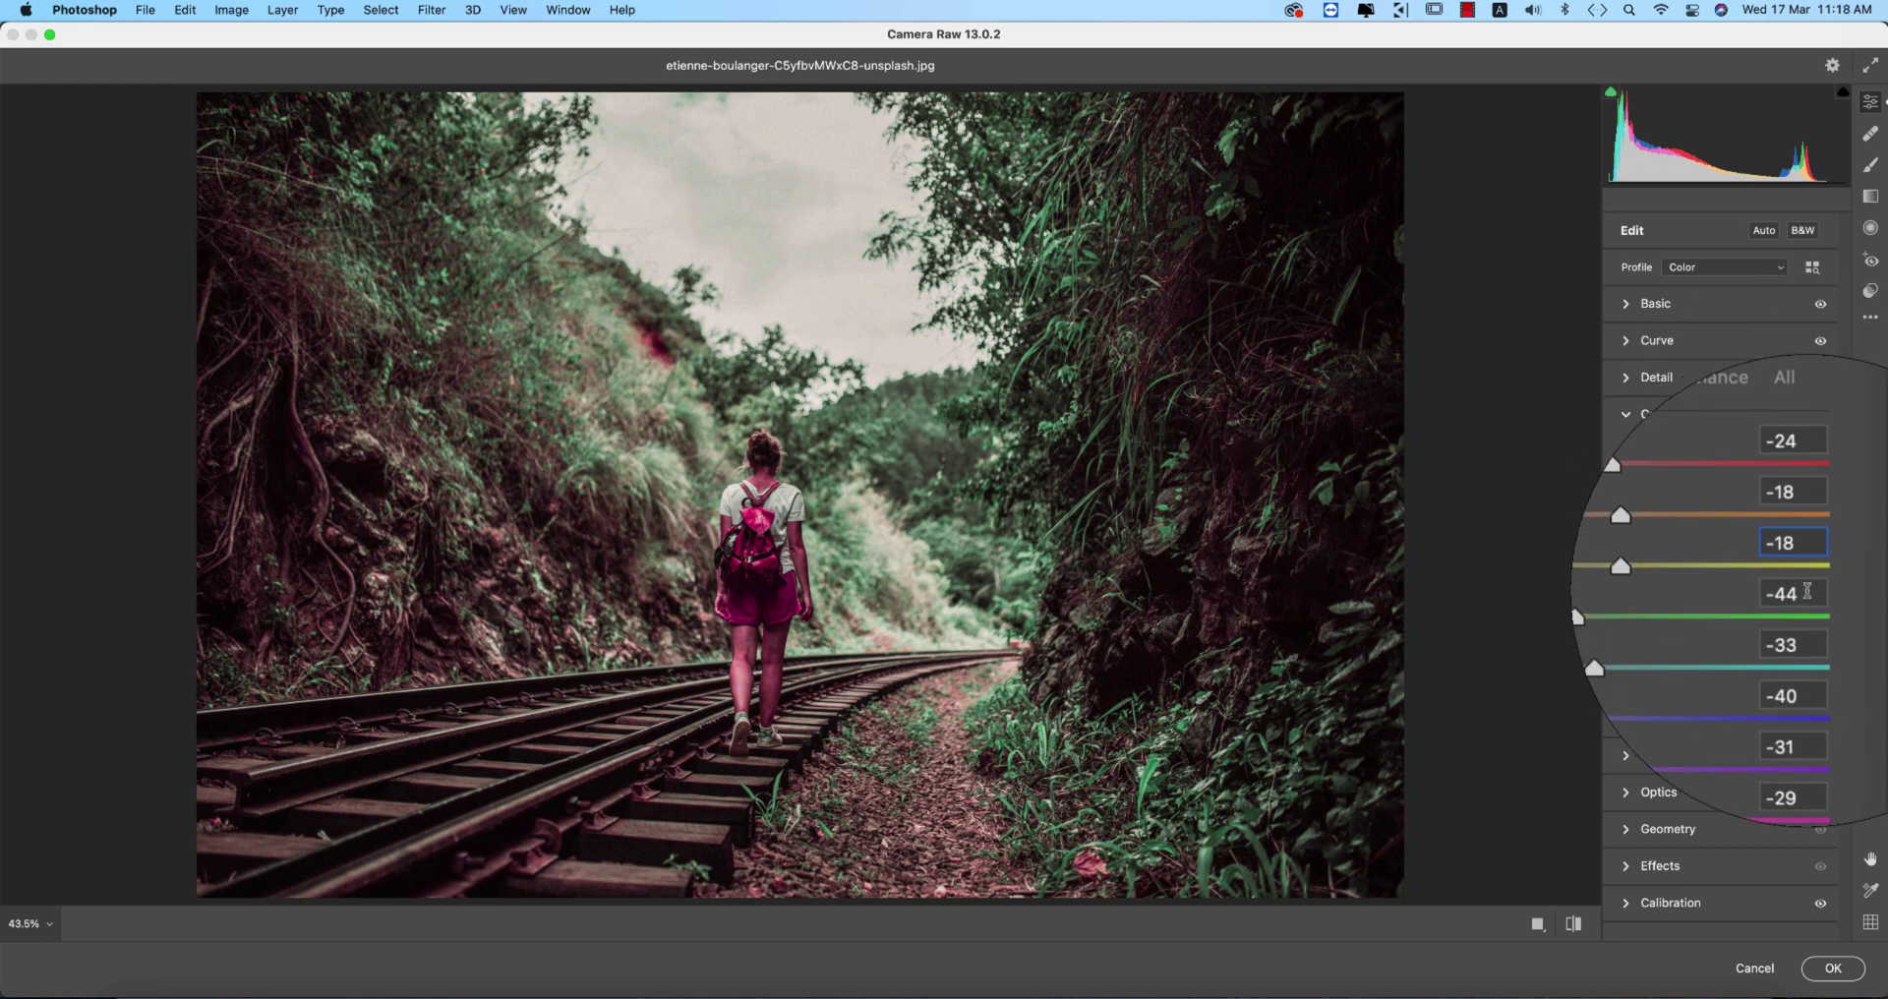
click(1812, 619)
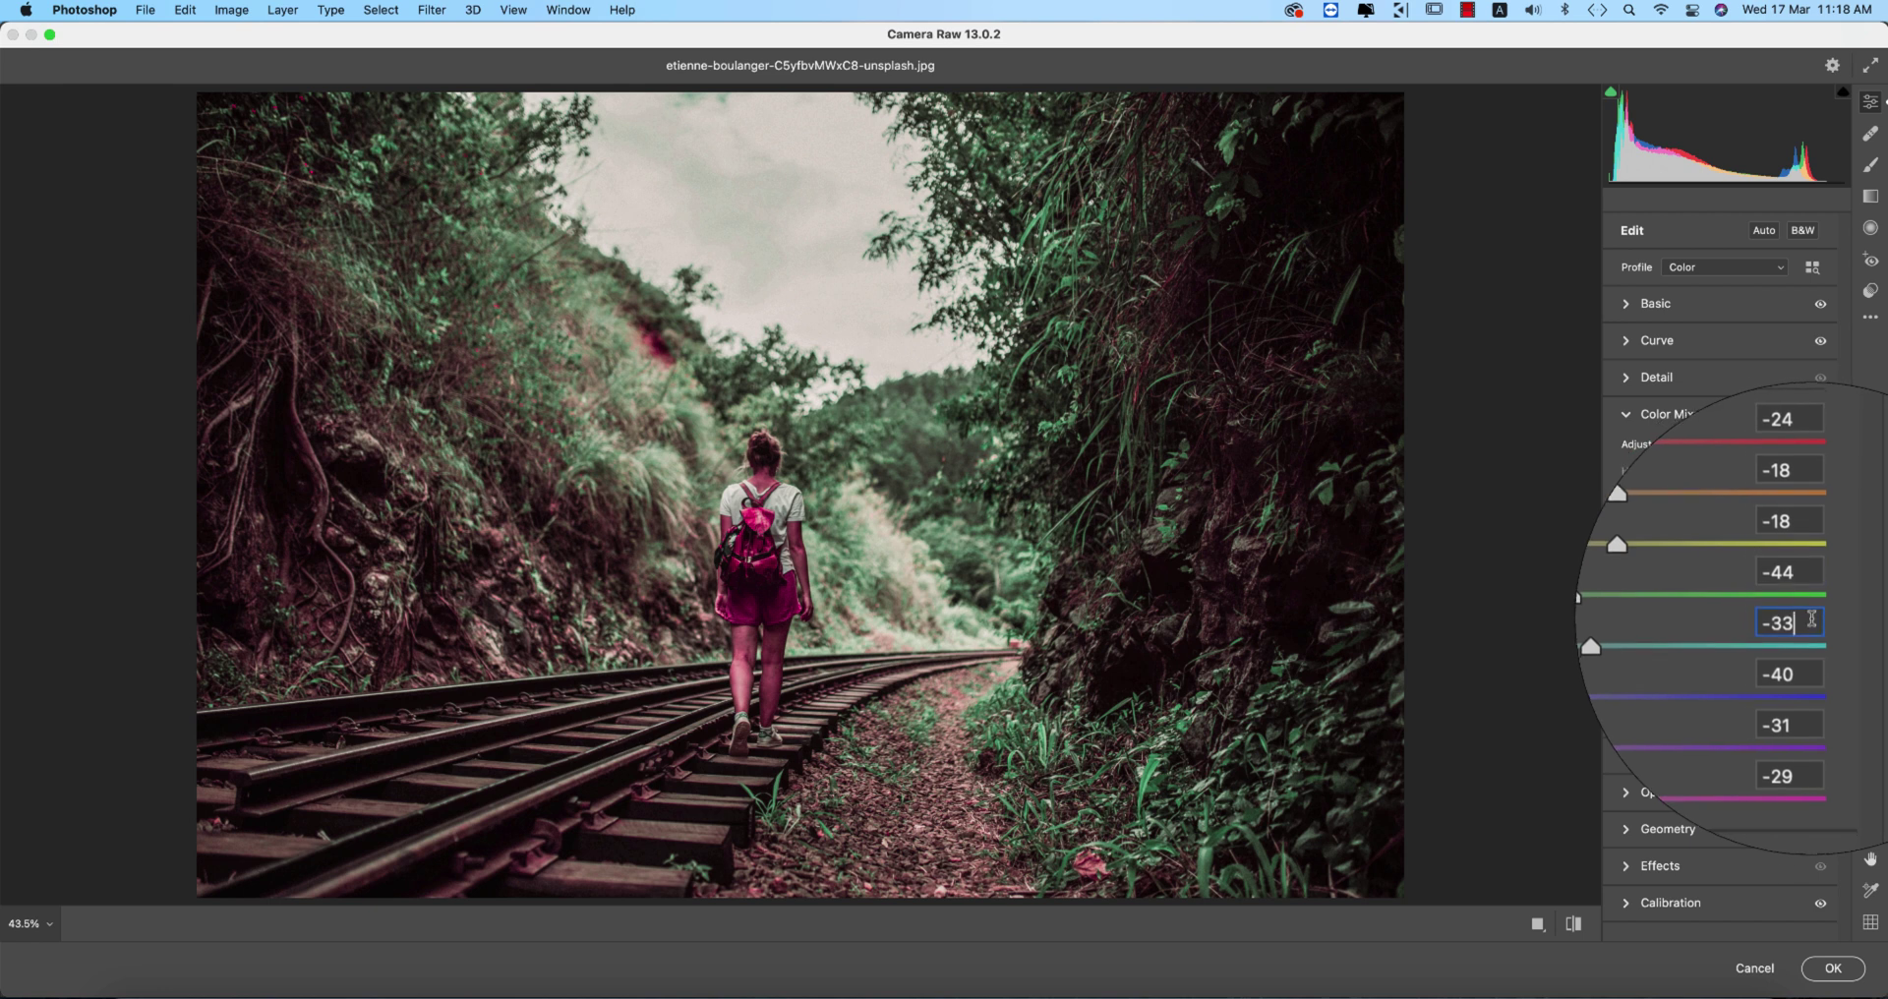
click(1813, 673)
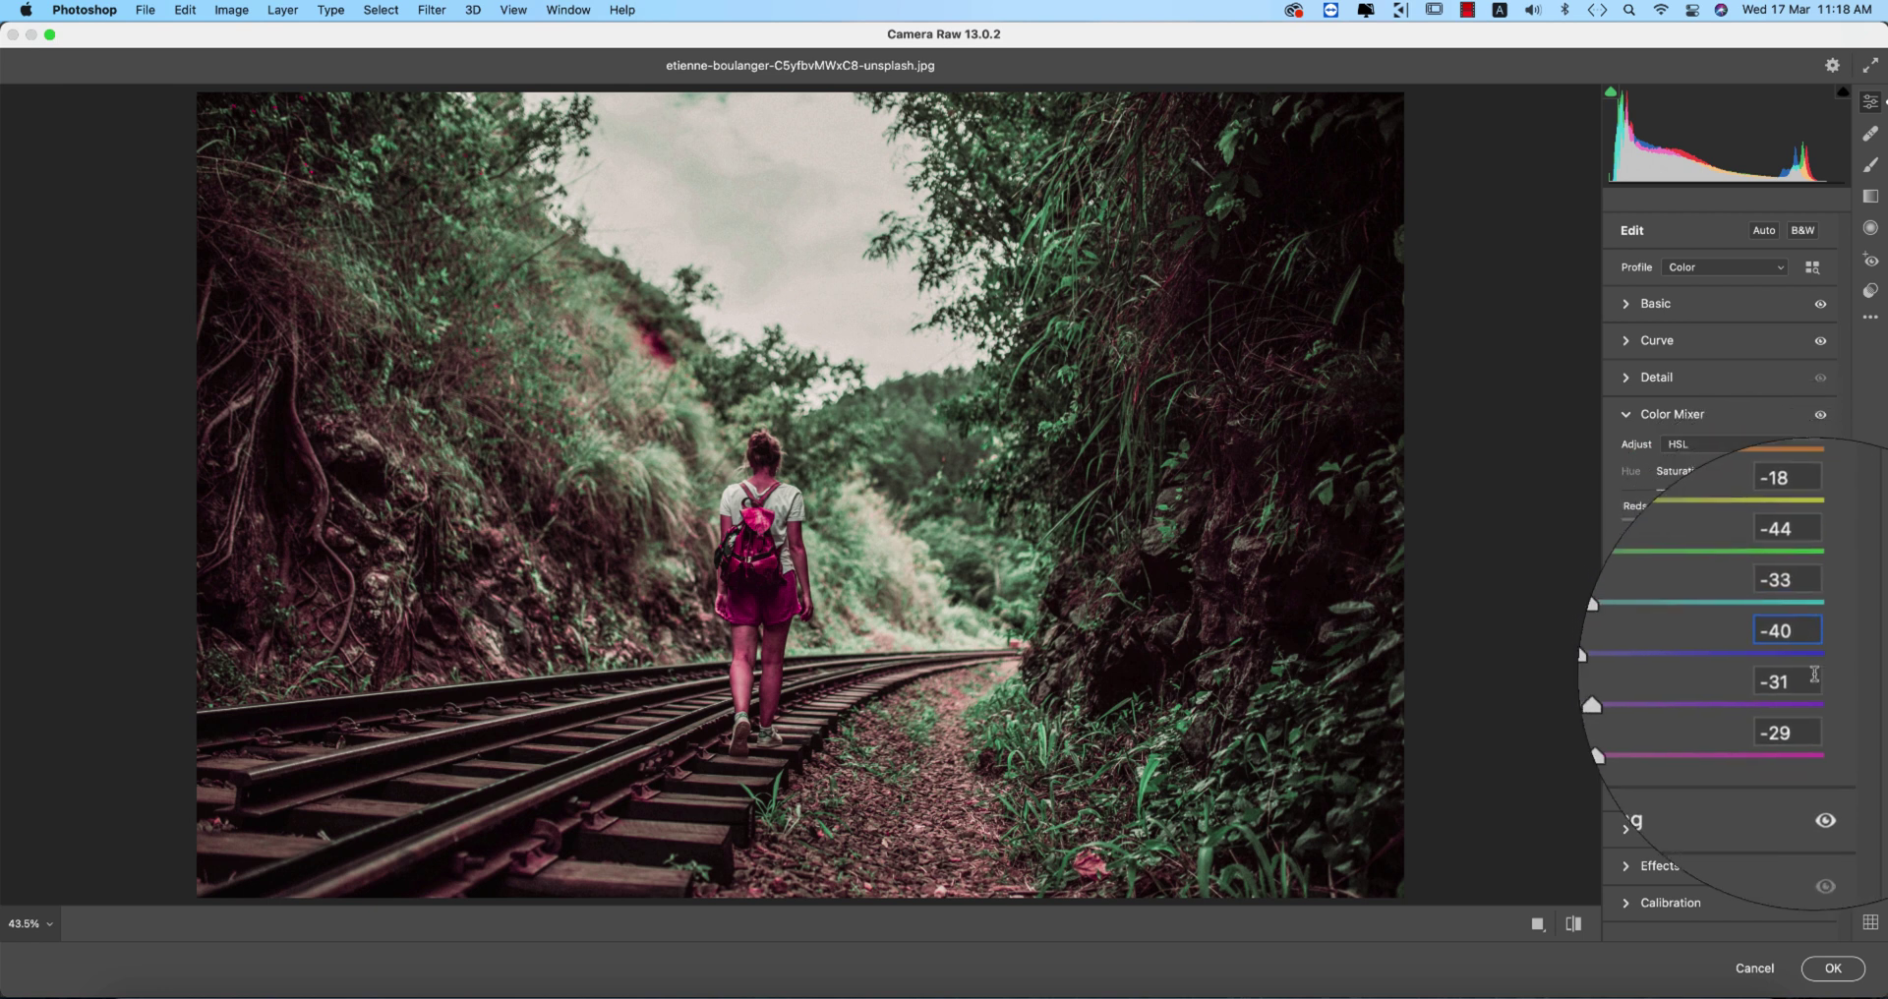
click(1814, 678)
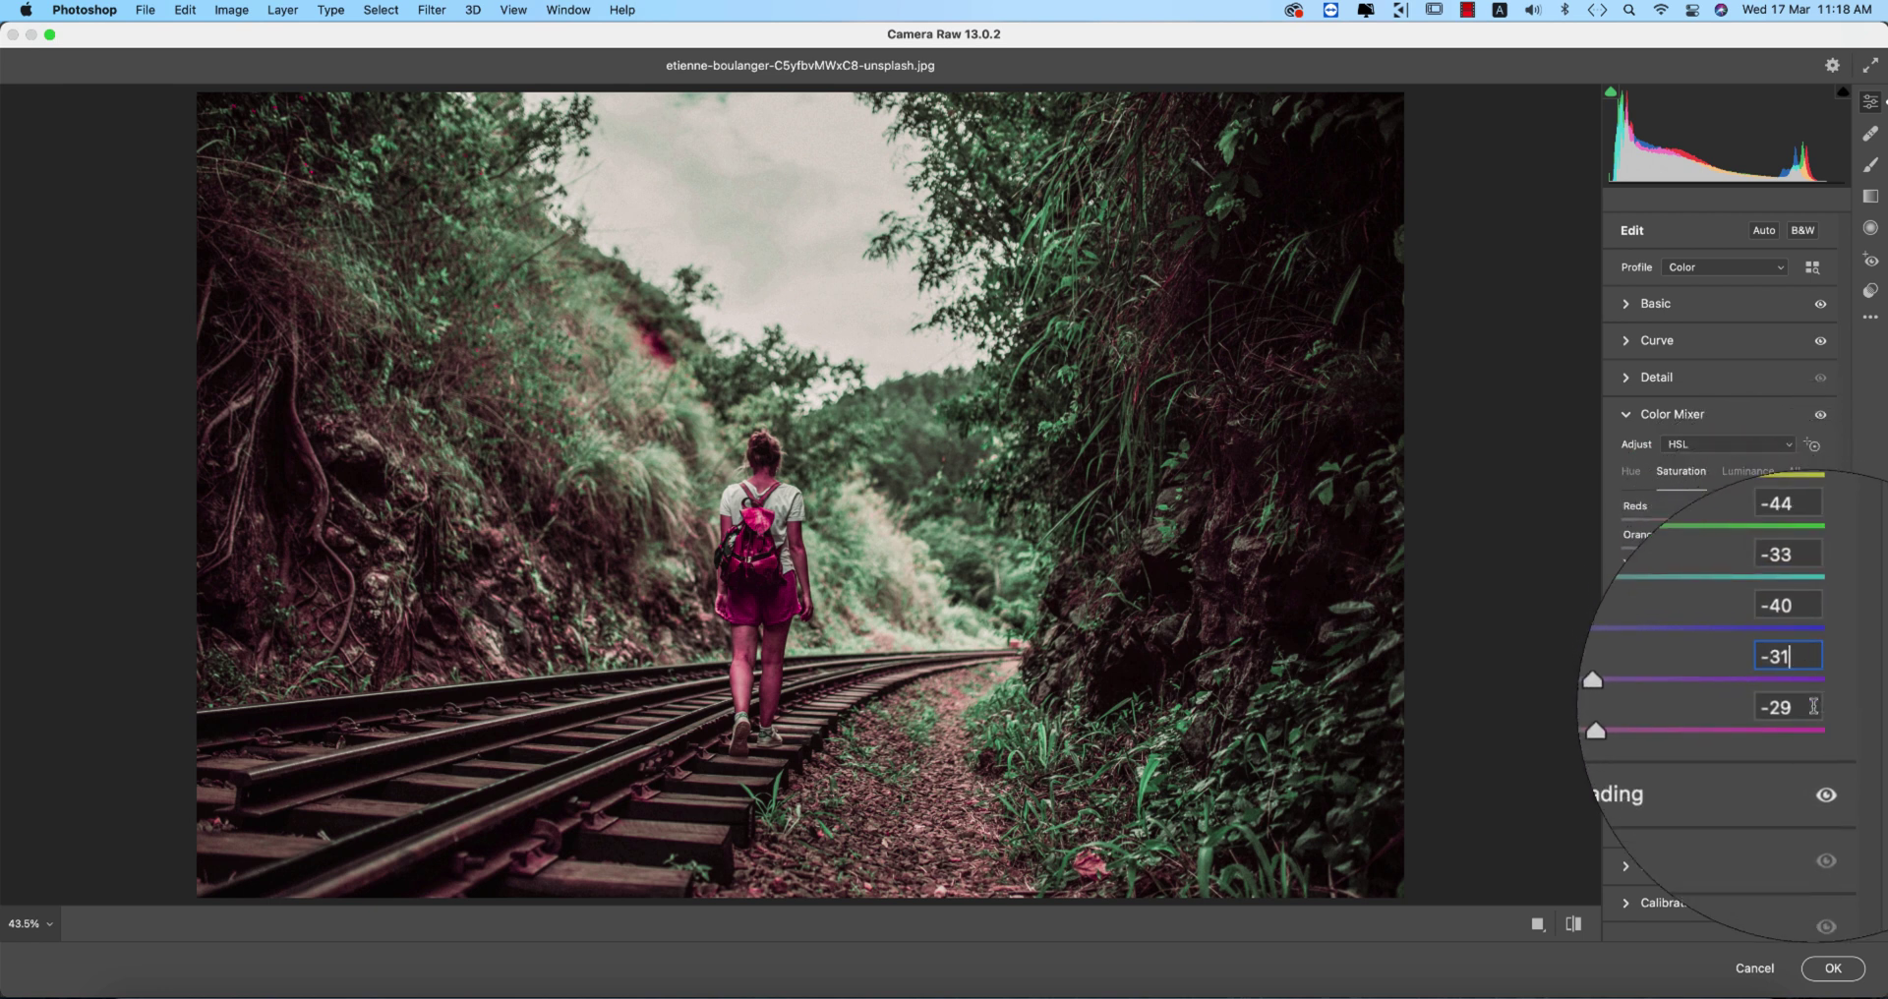
Review the Luminance values for Oranges, Greens, Blues and Magentas, then collapse the Color Mixer.
click(1748, 471)
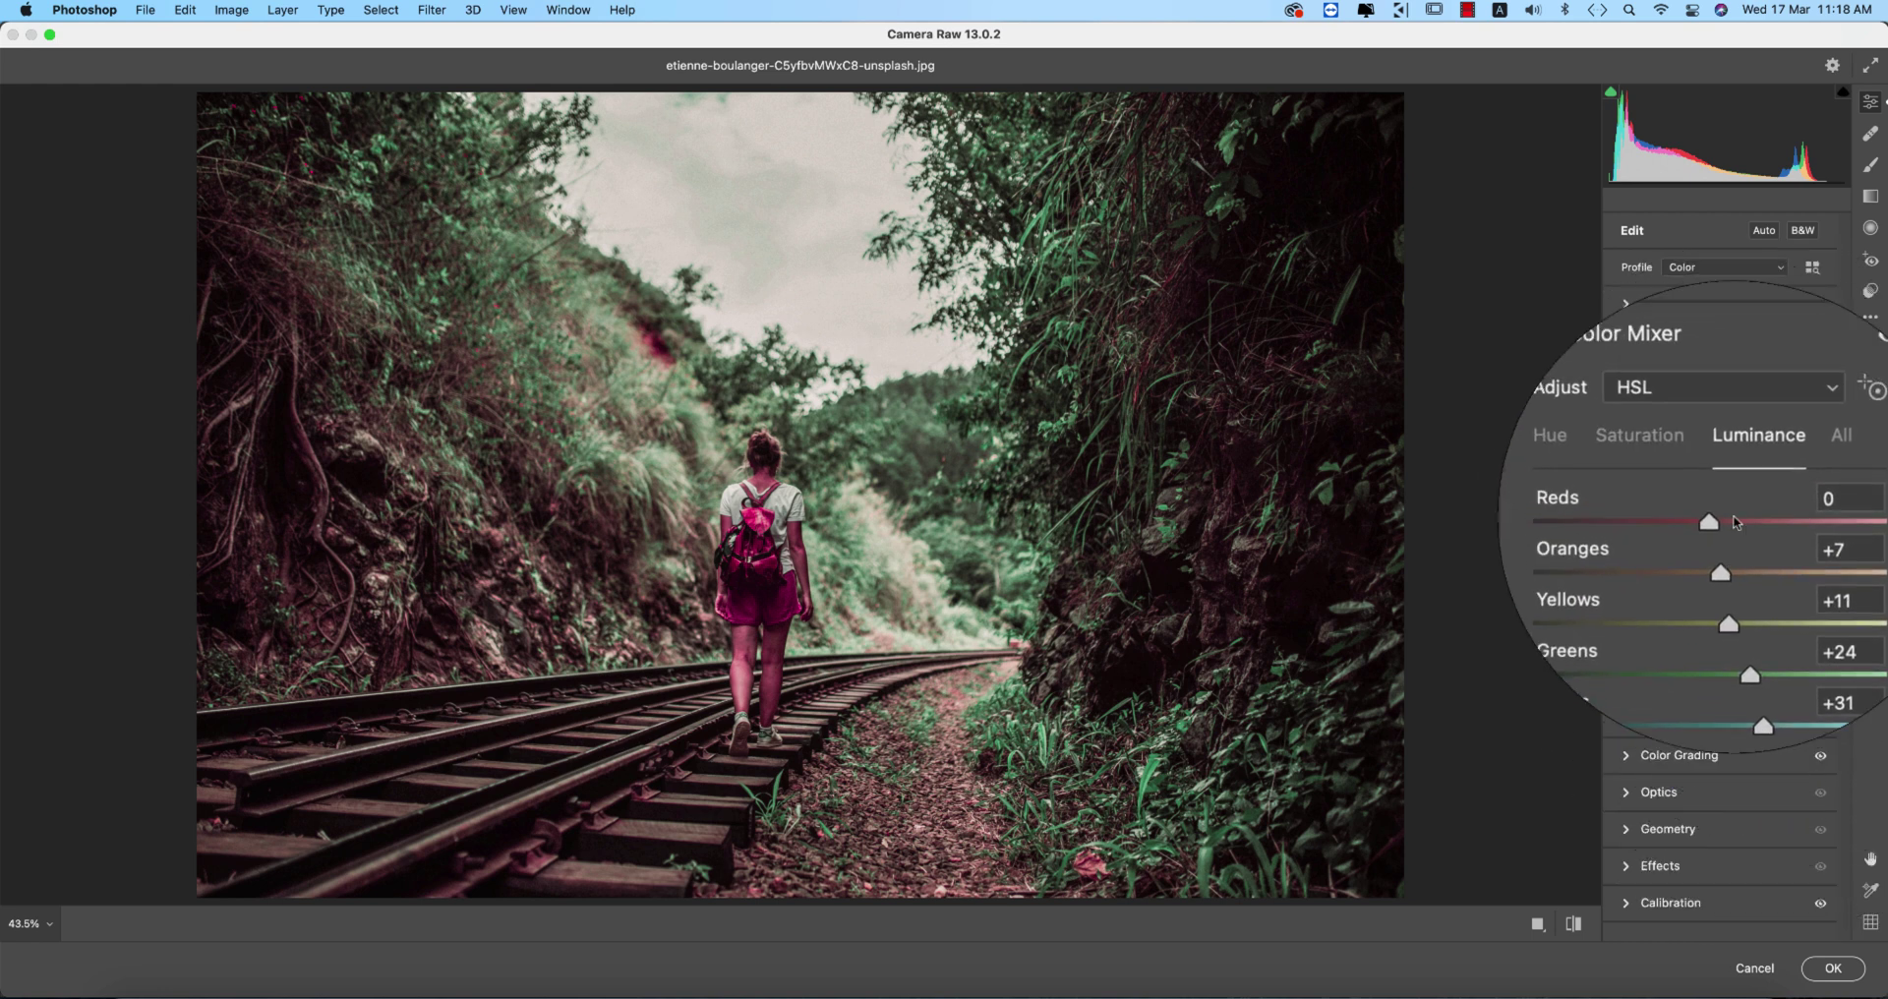
click(1803, 532)
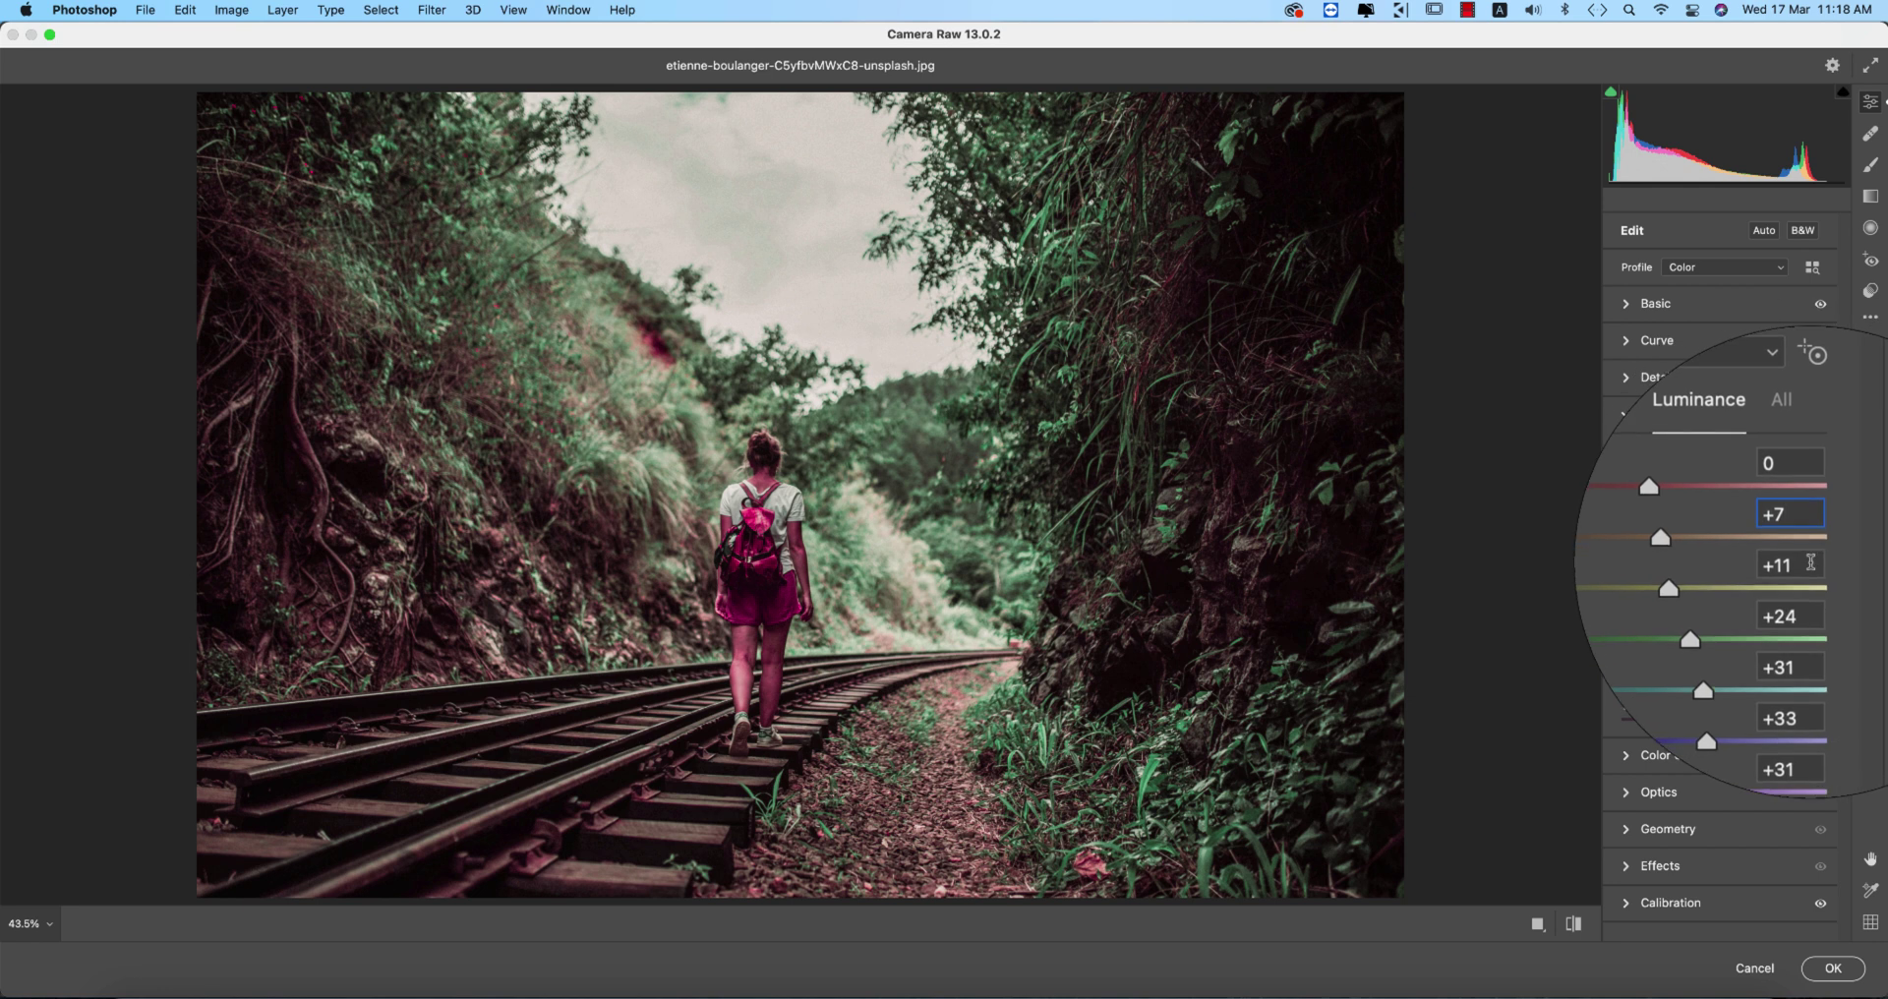
click(1810, 582)
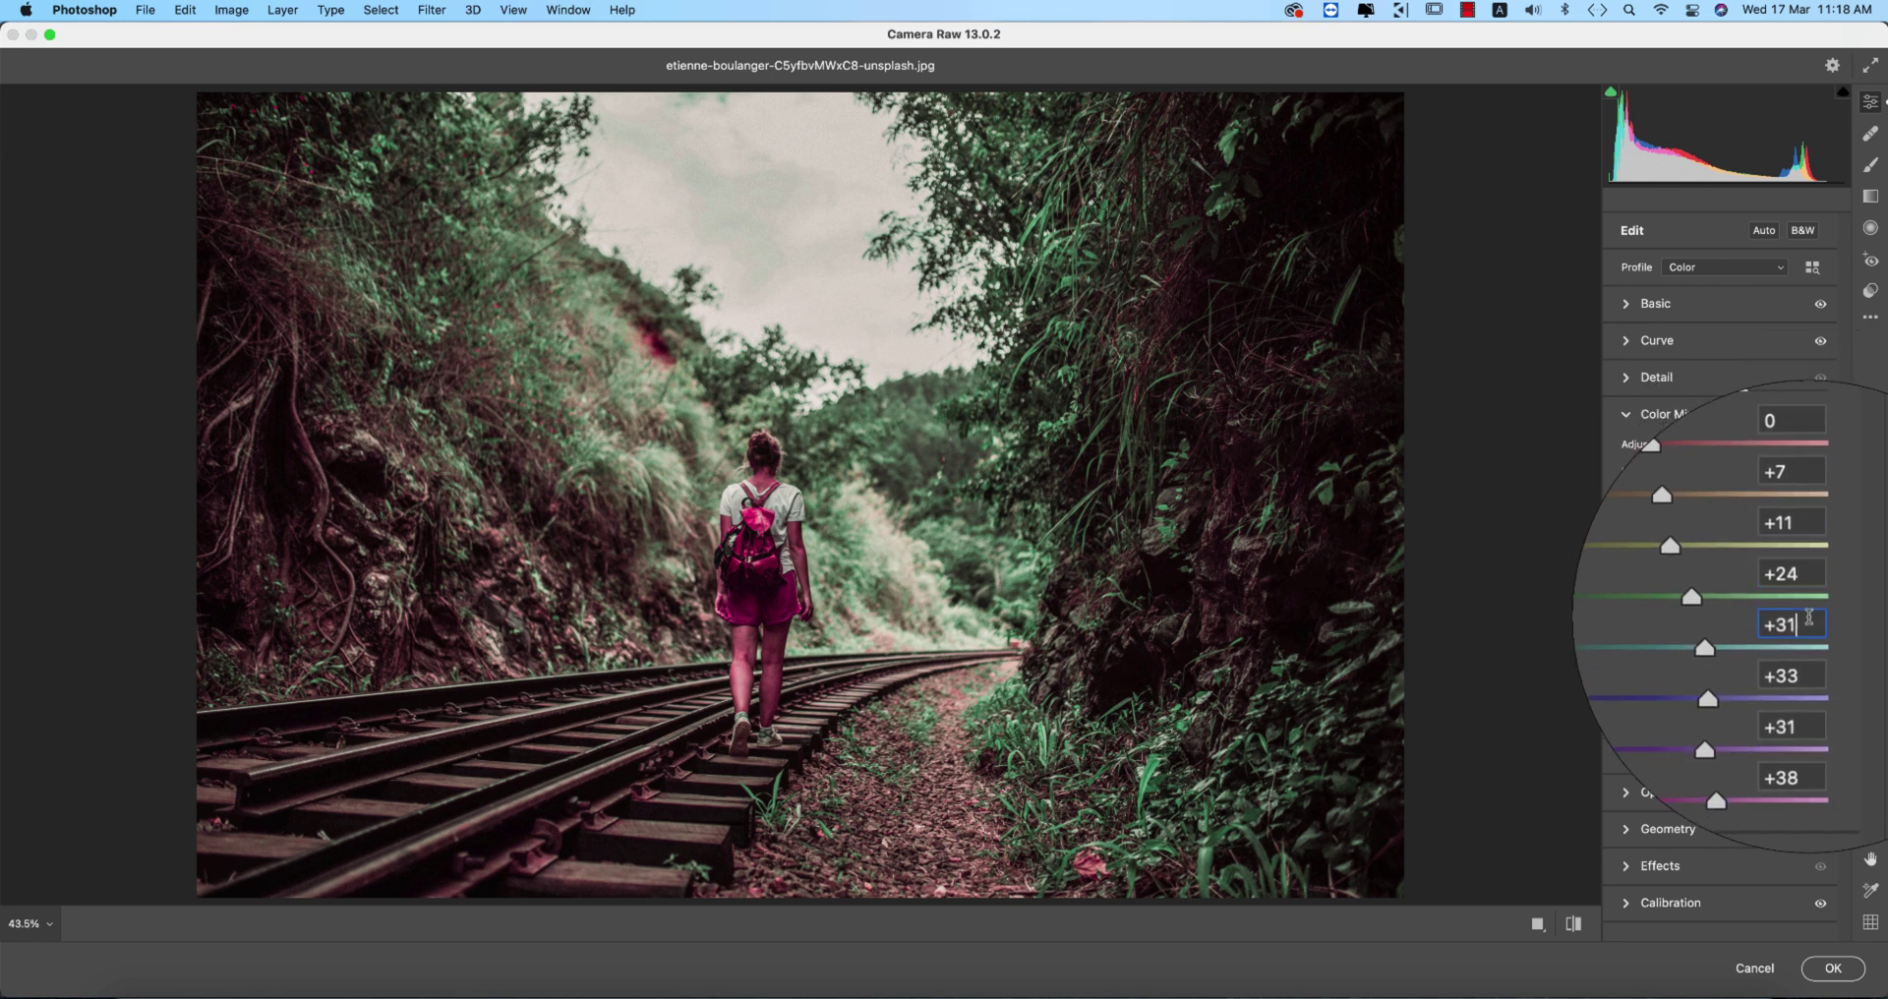
click(1811, 646)
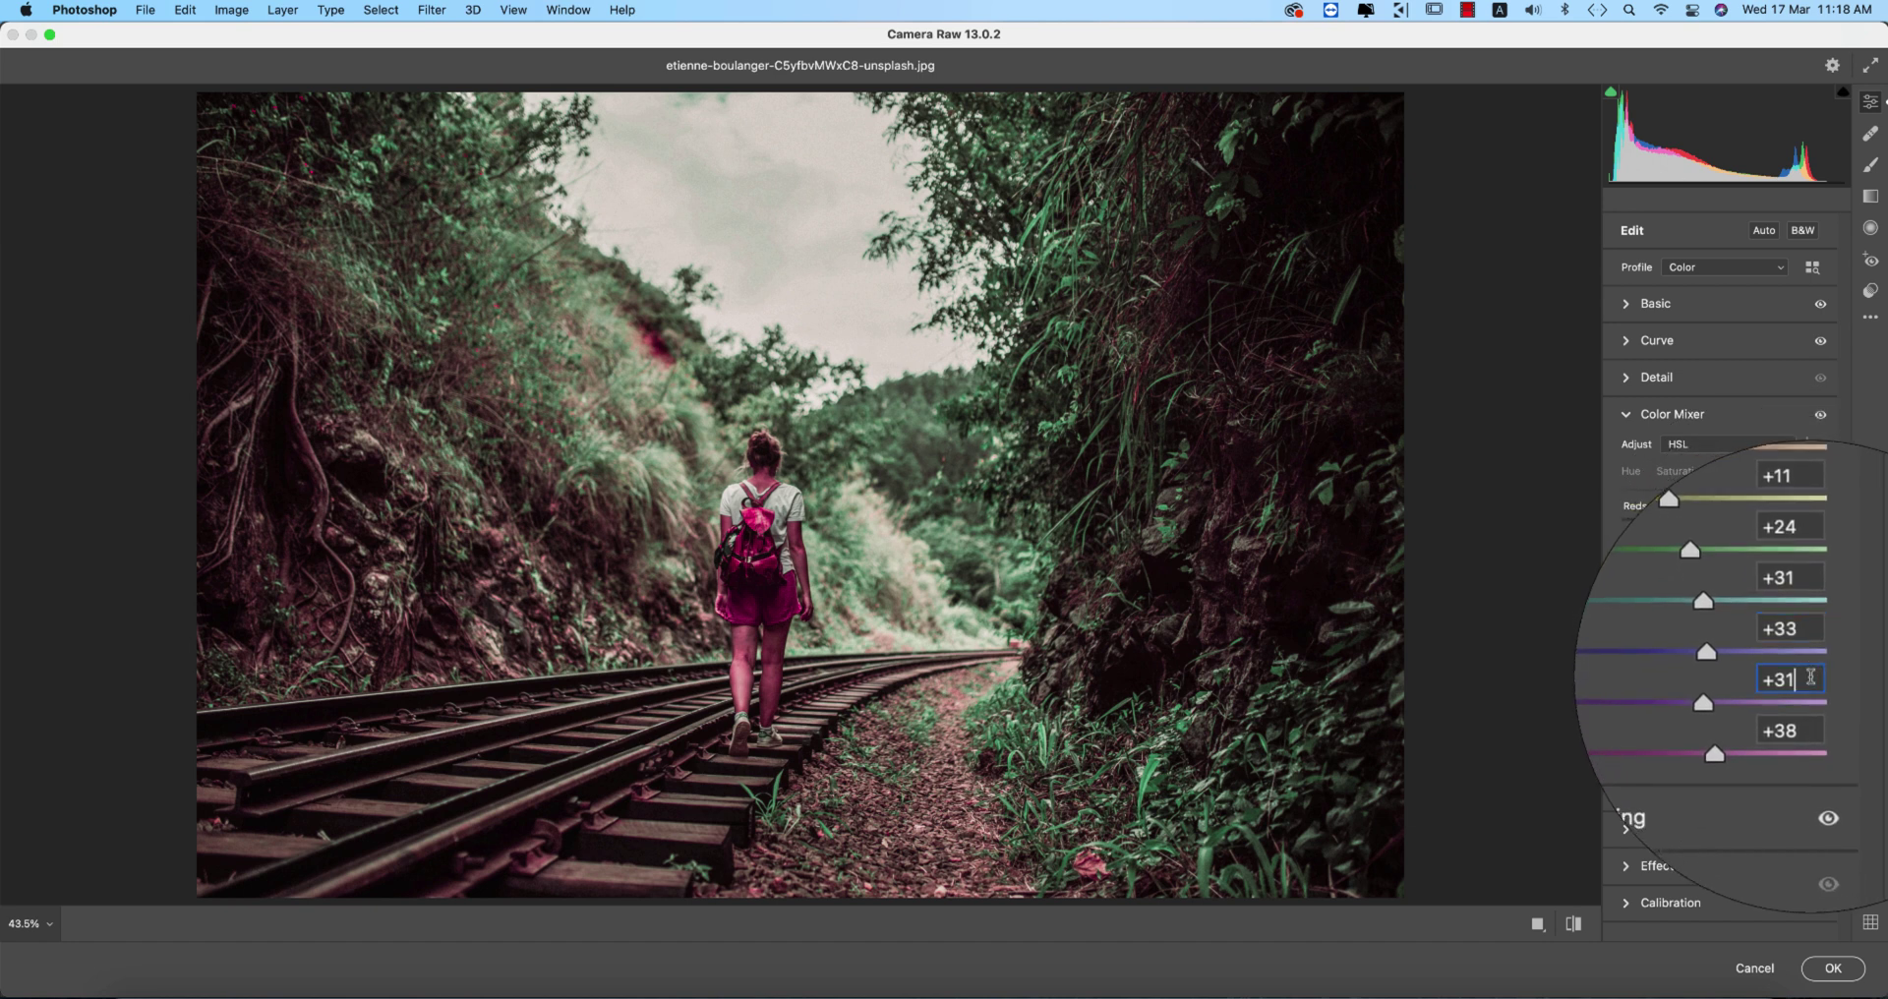
key(Tab)
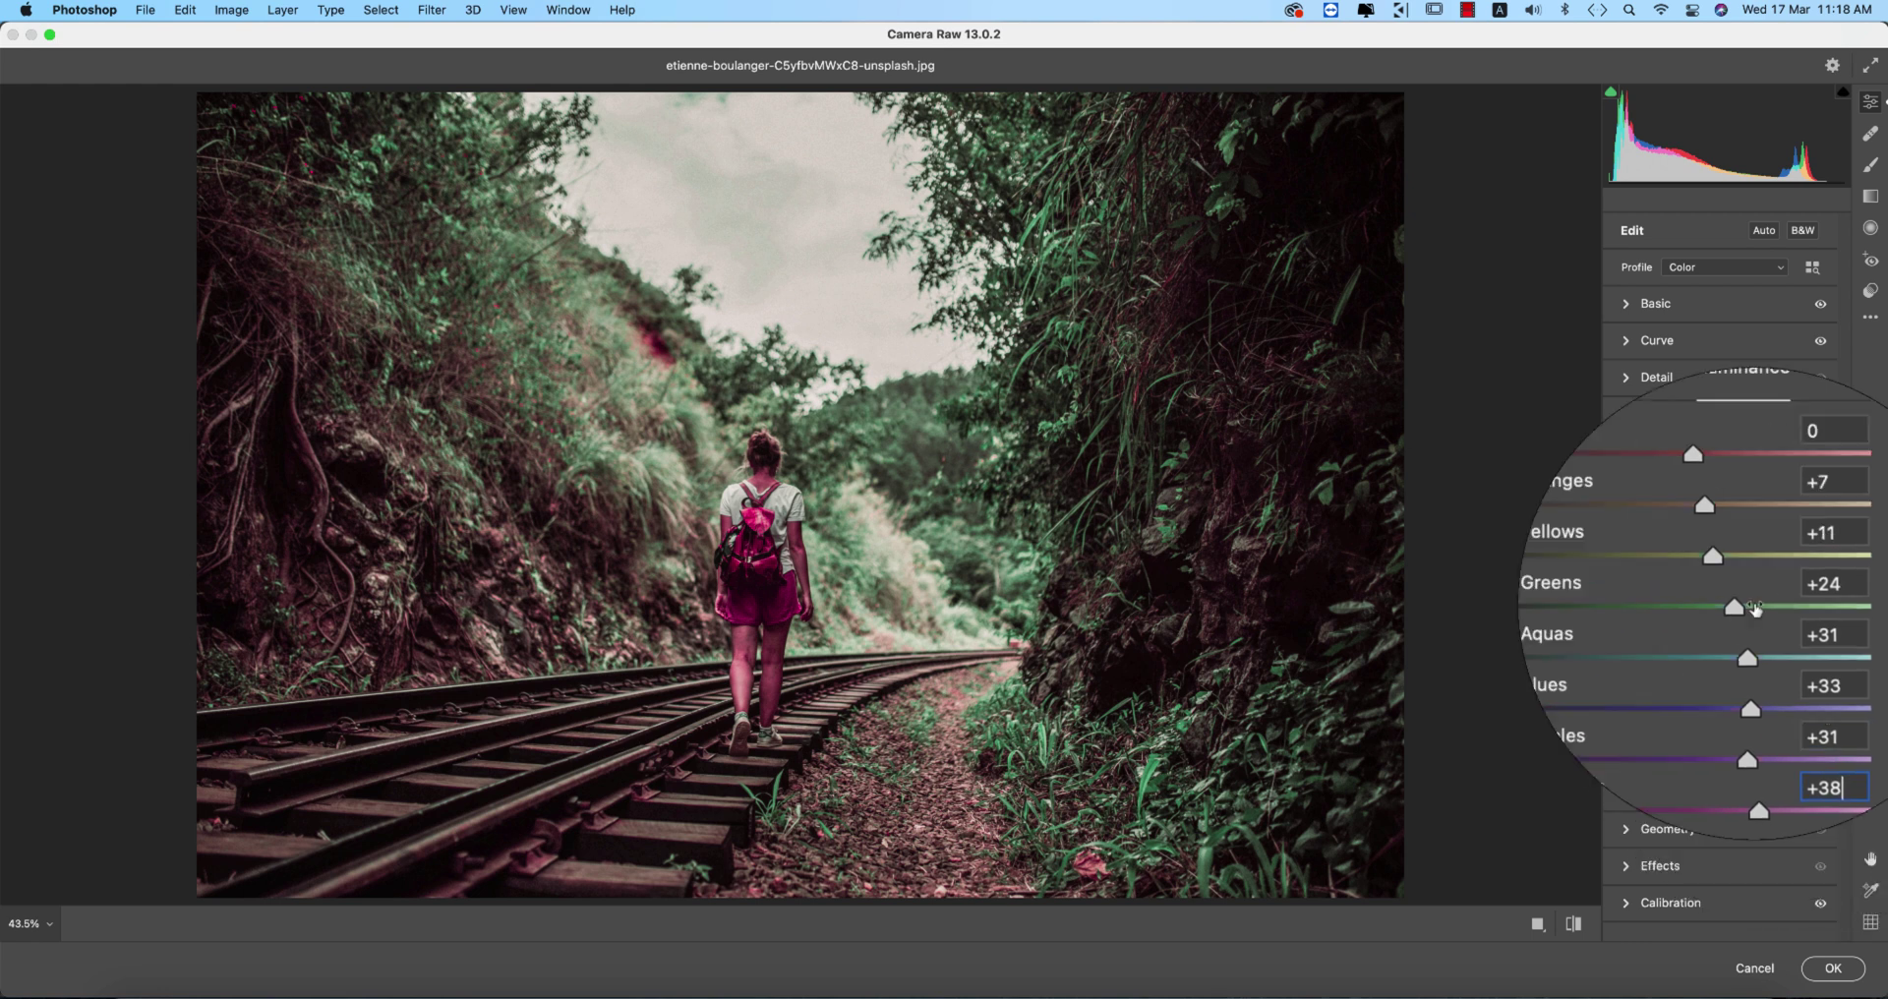
click(1628, 418)
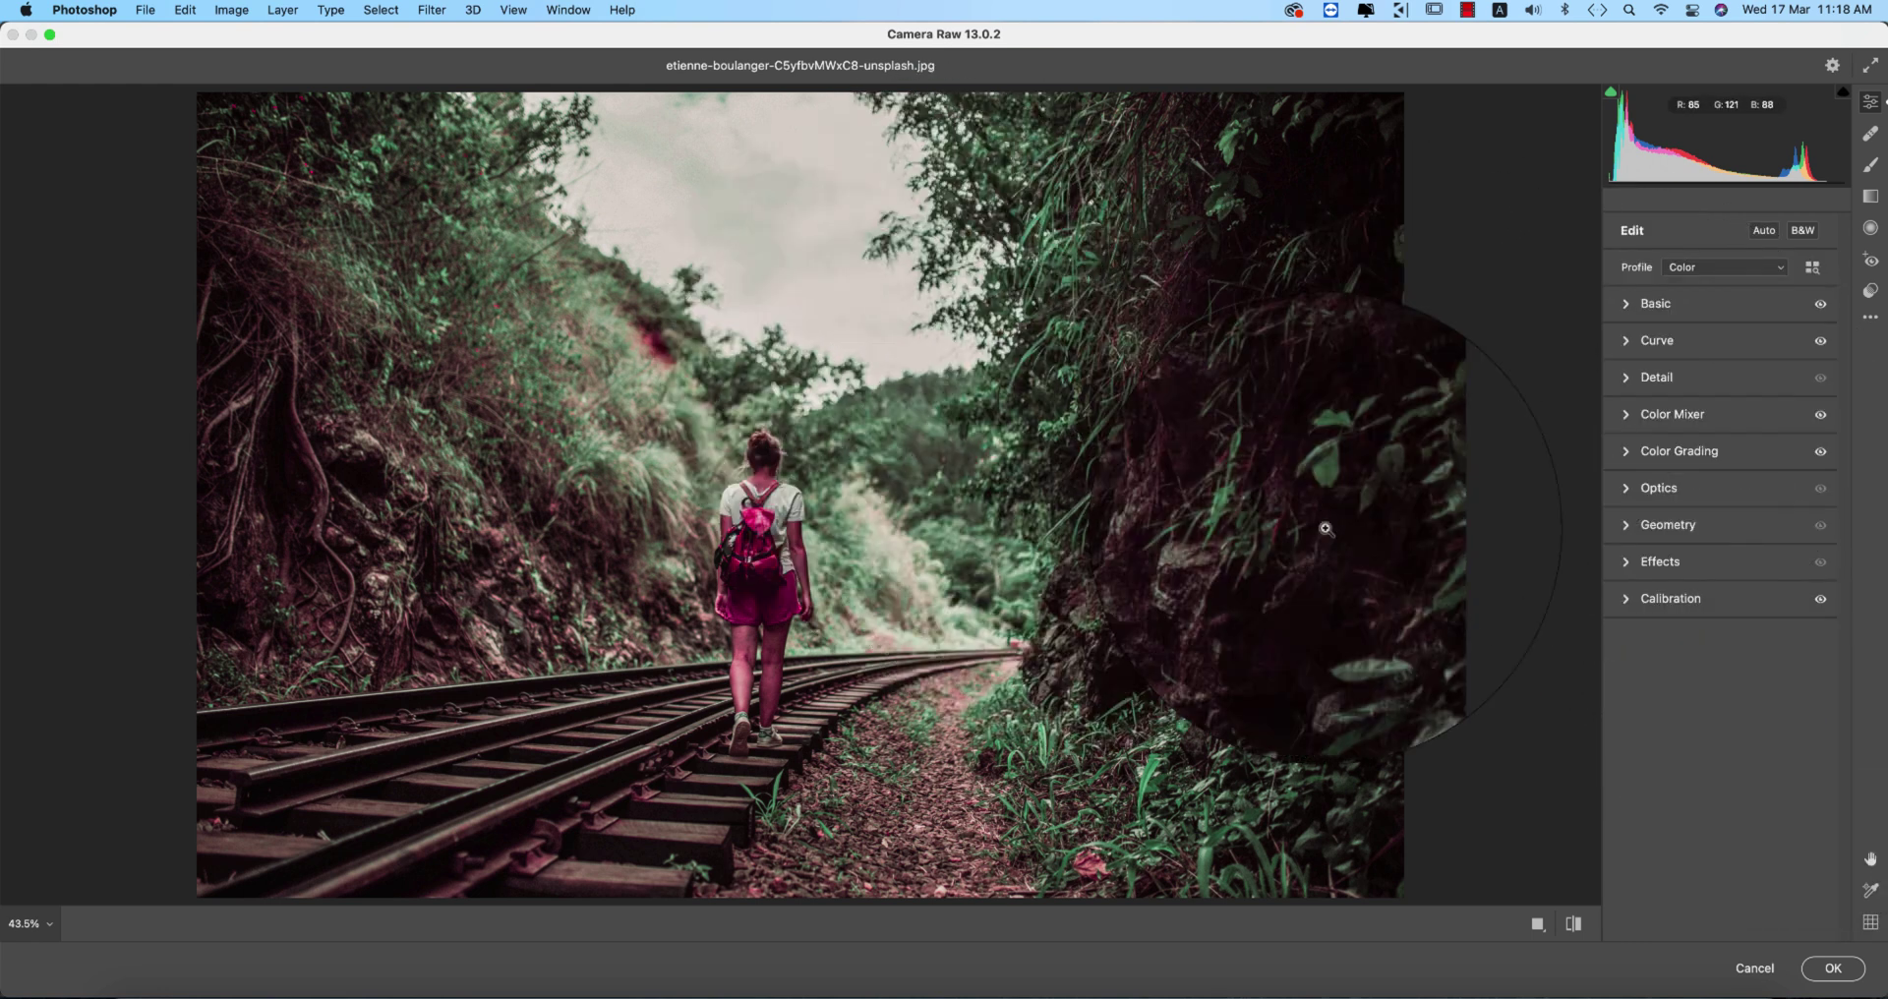
Open Color Grading and inspect the Shadows wheel's hue of 32 and its saturation.
click(1626, 453)
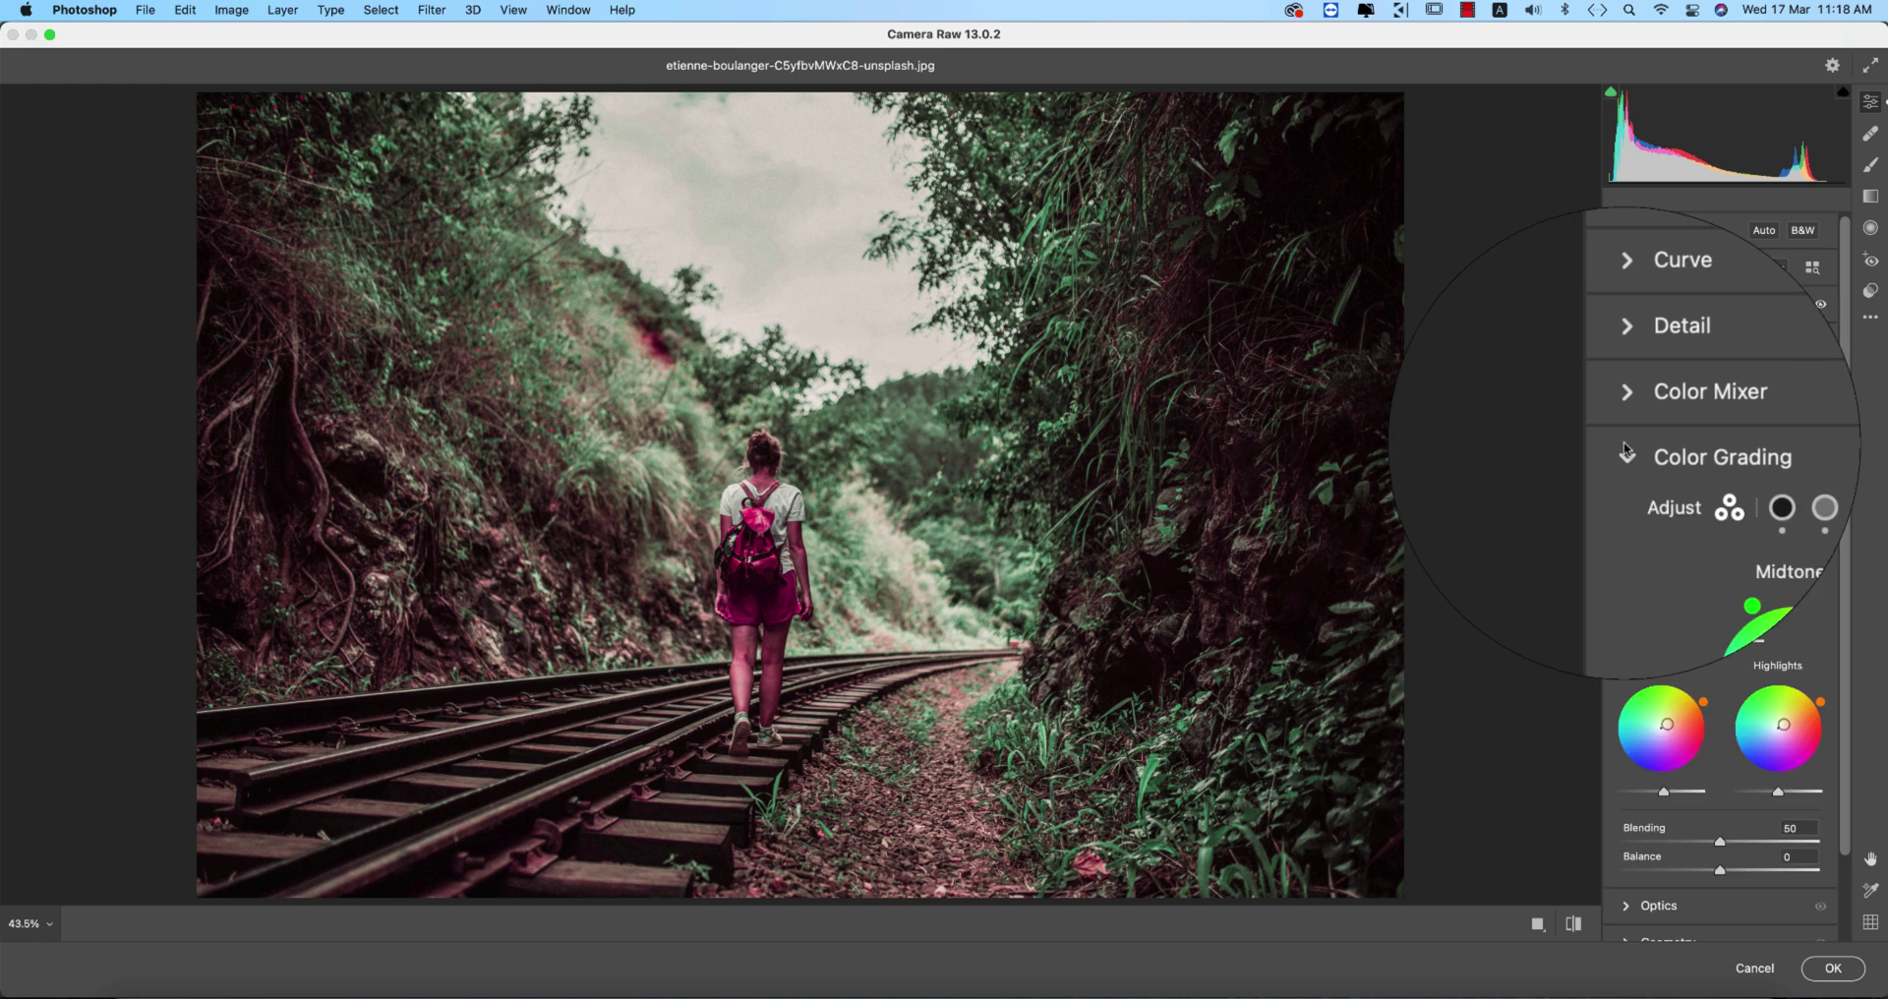
click(1713, 480)
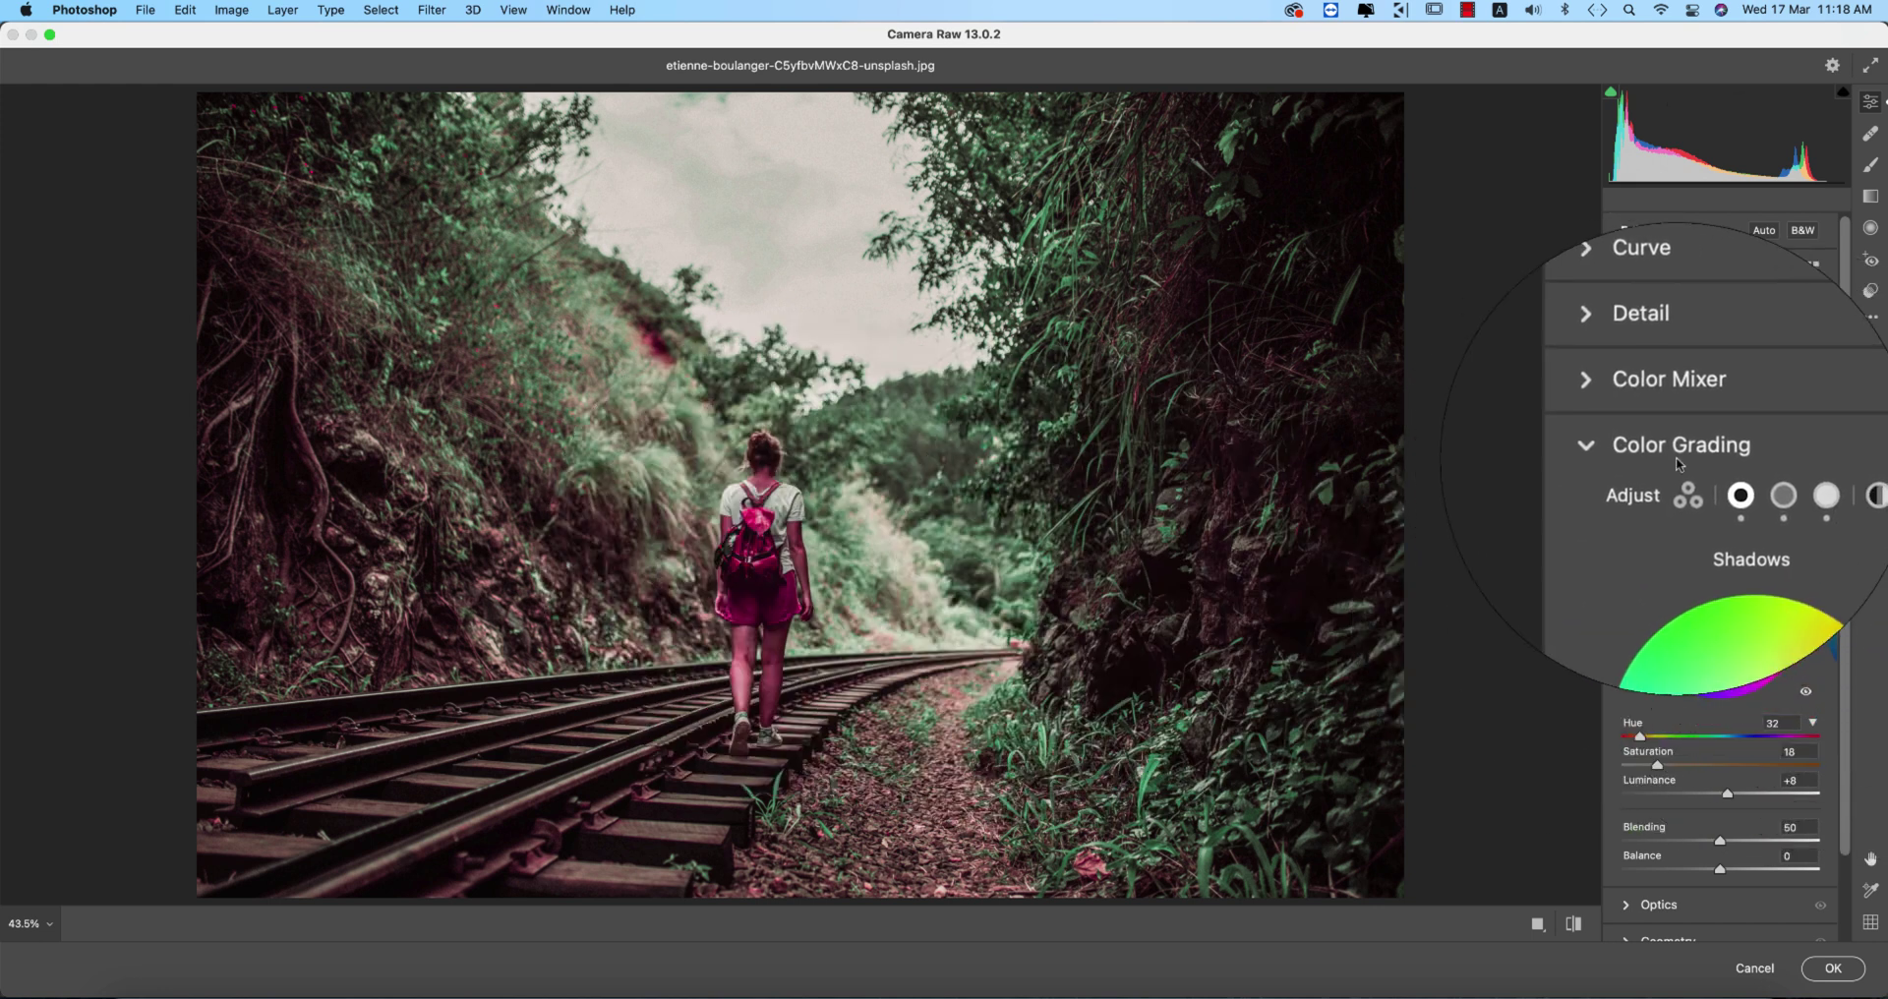
click(1738, 480)
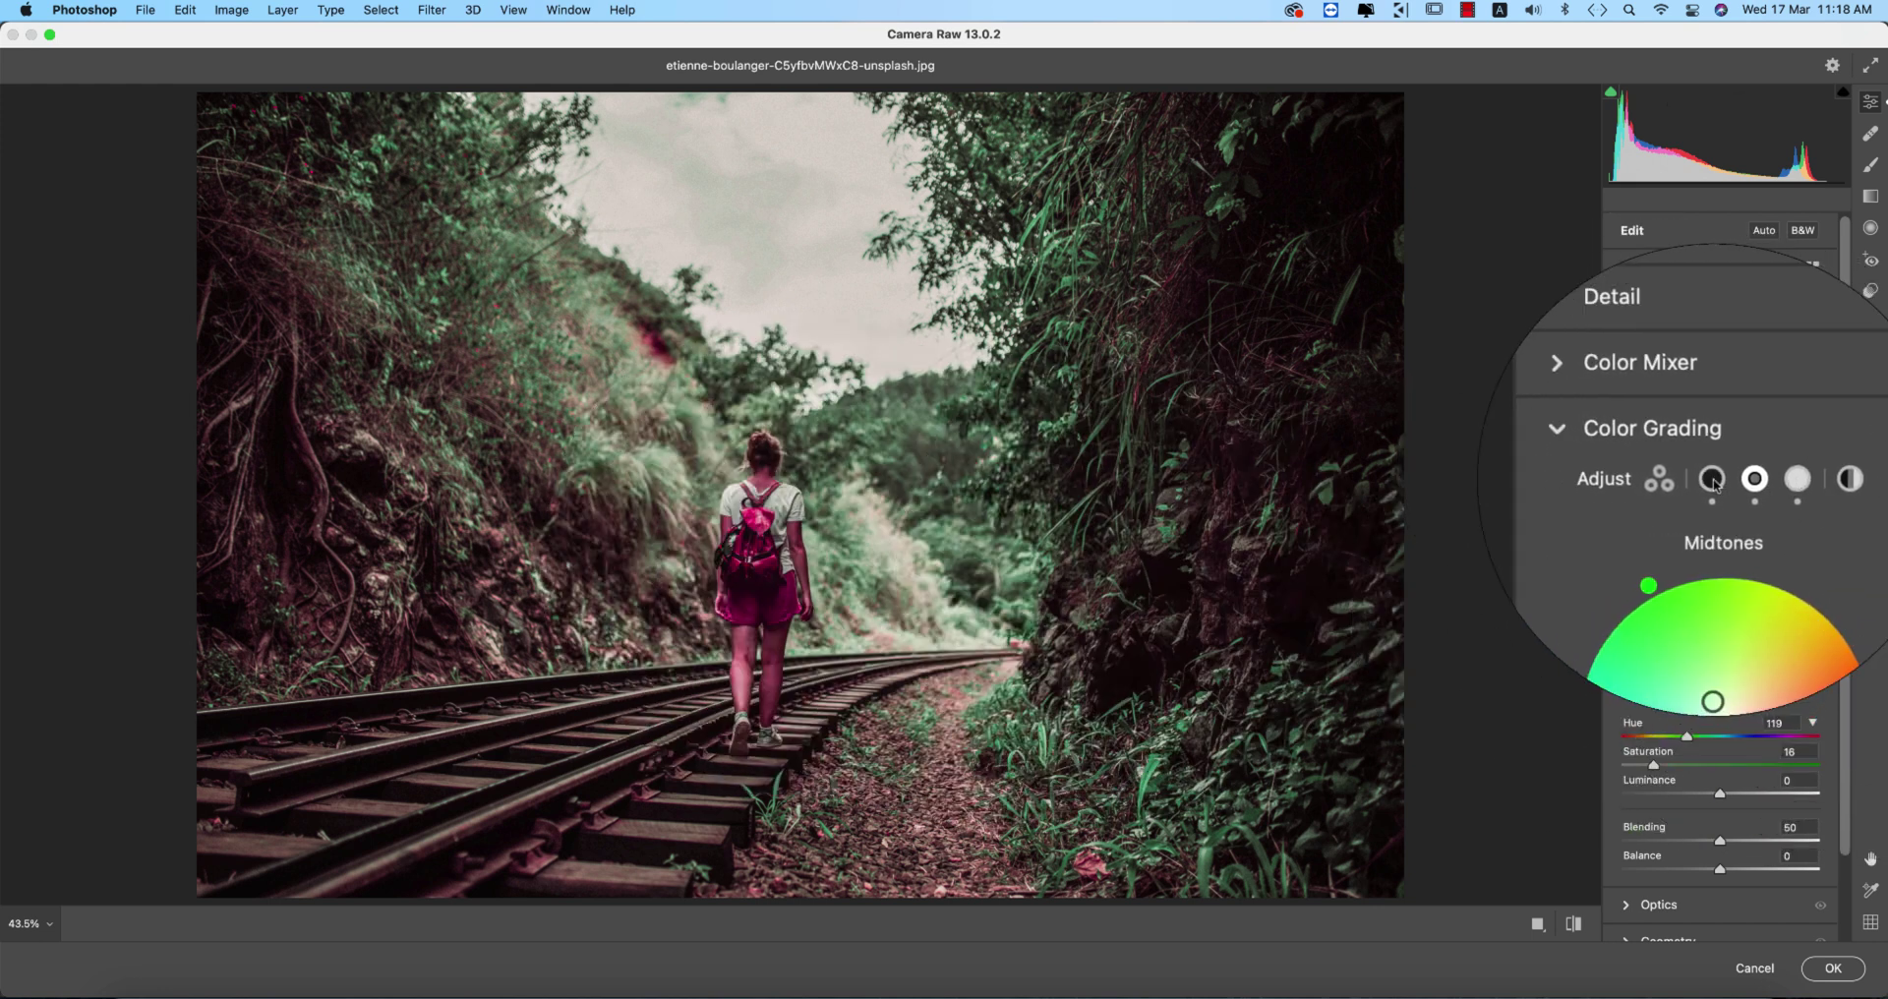
click(1694, 479)
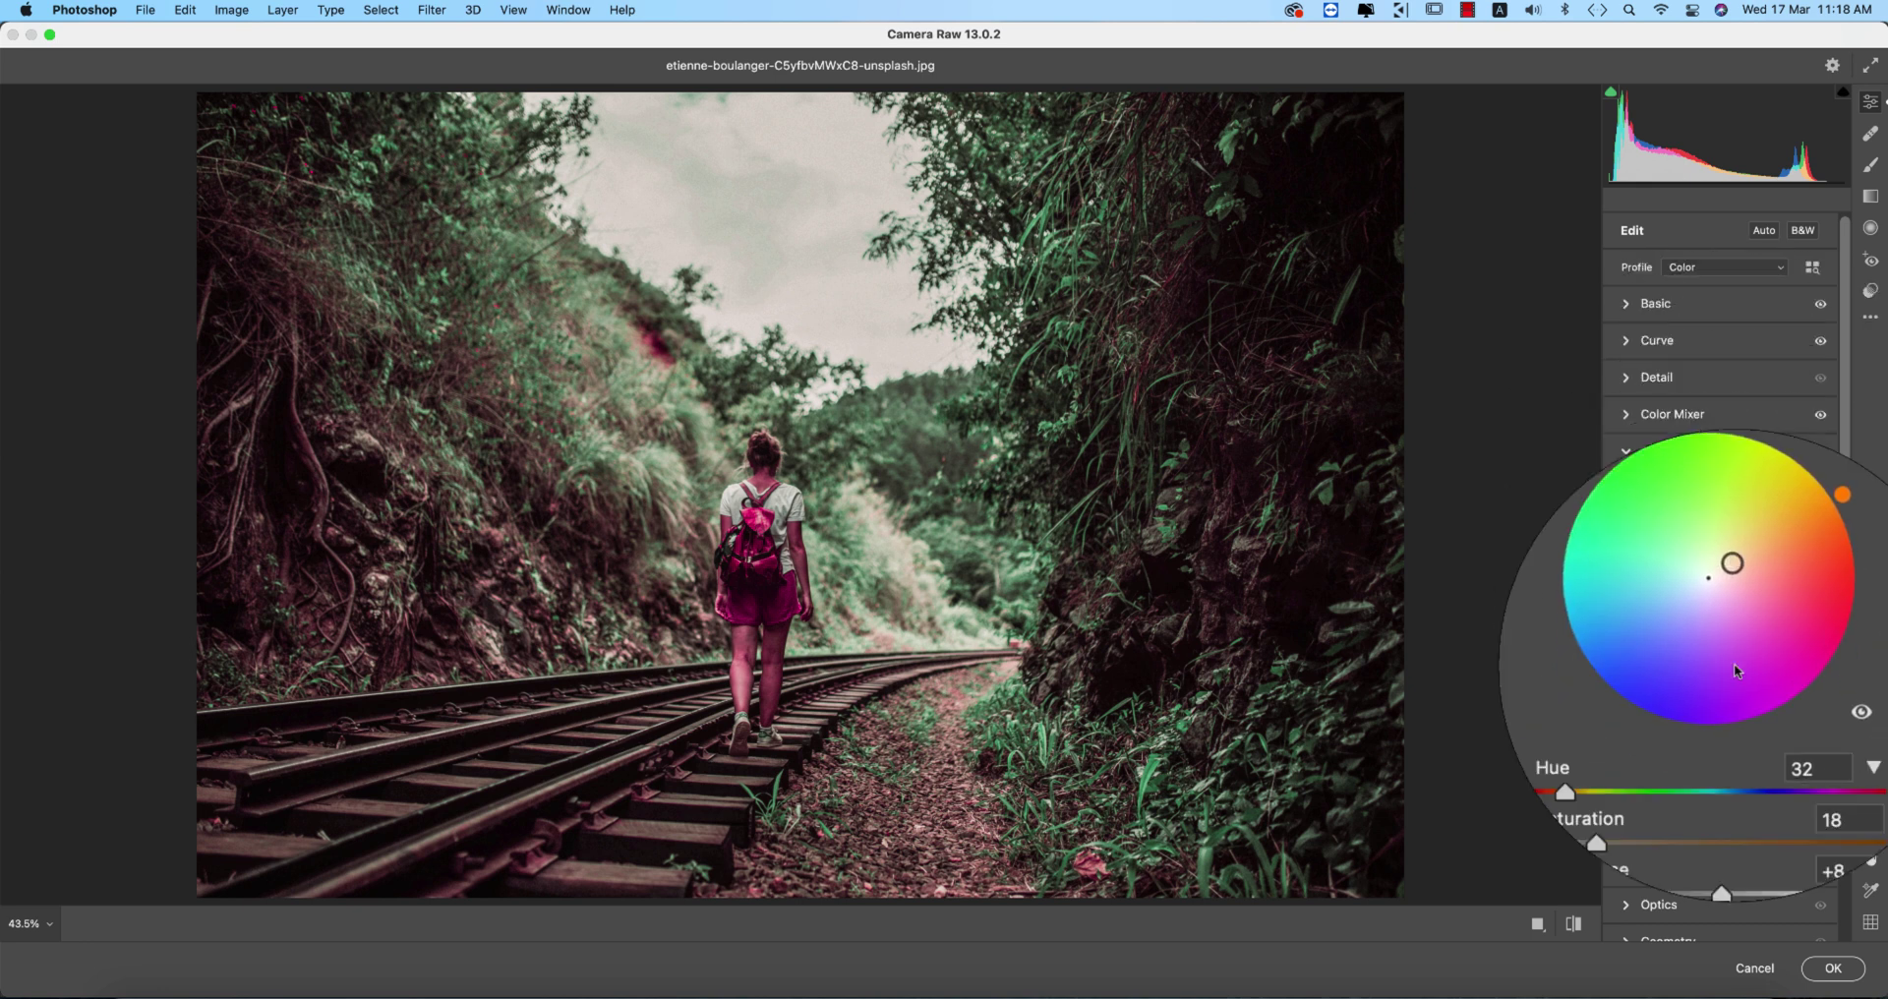
click(1813, 725)
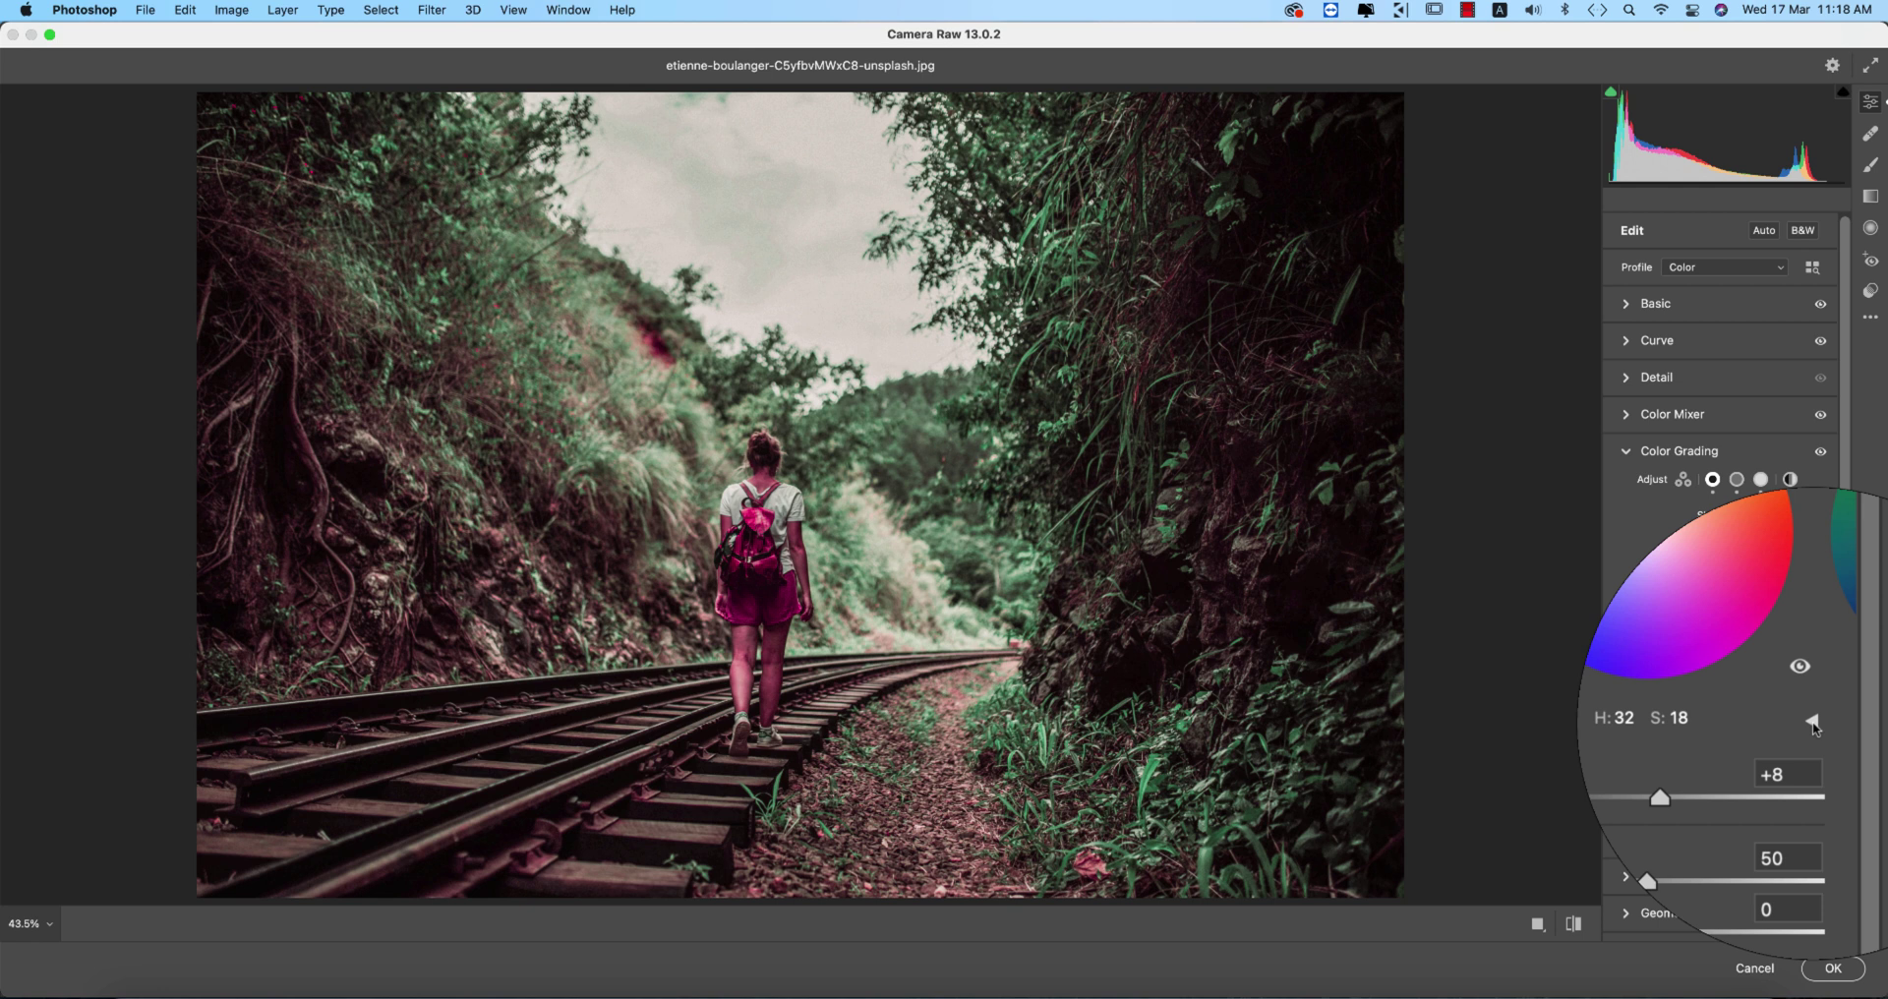
click(1812, 725)
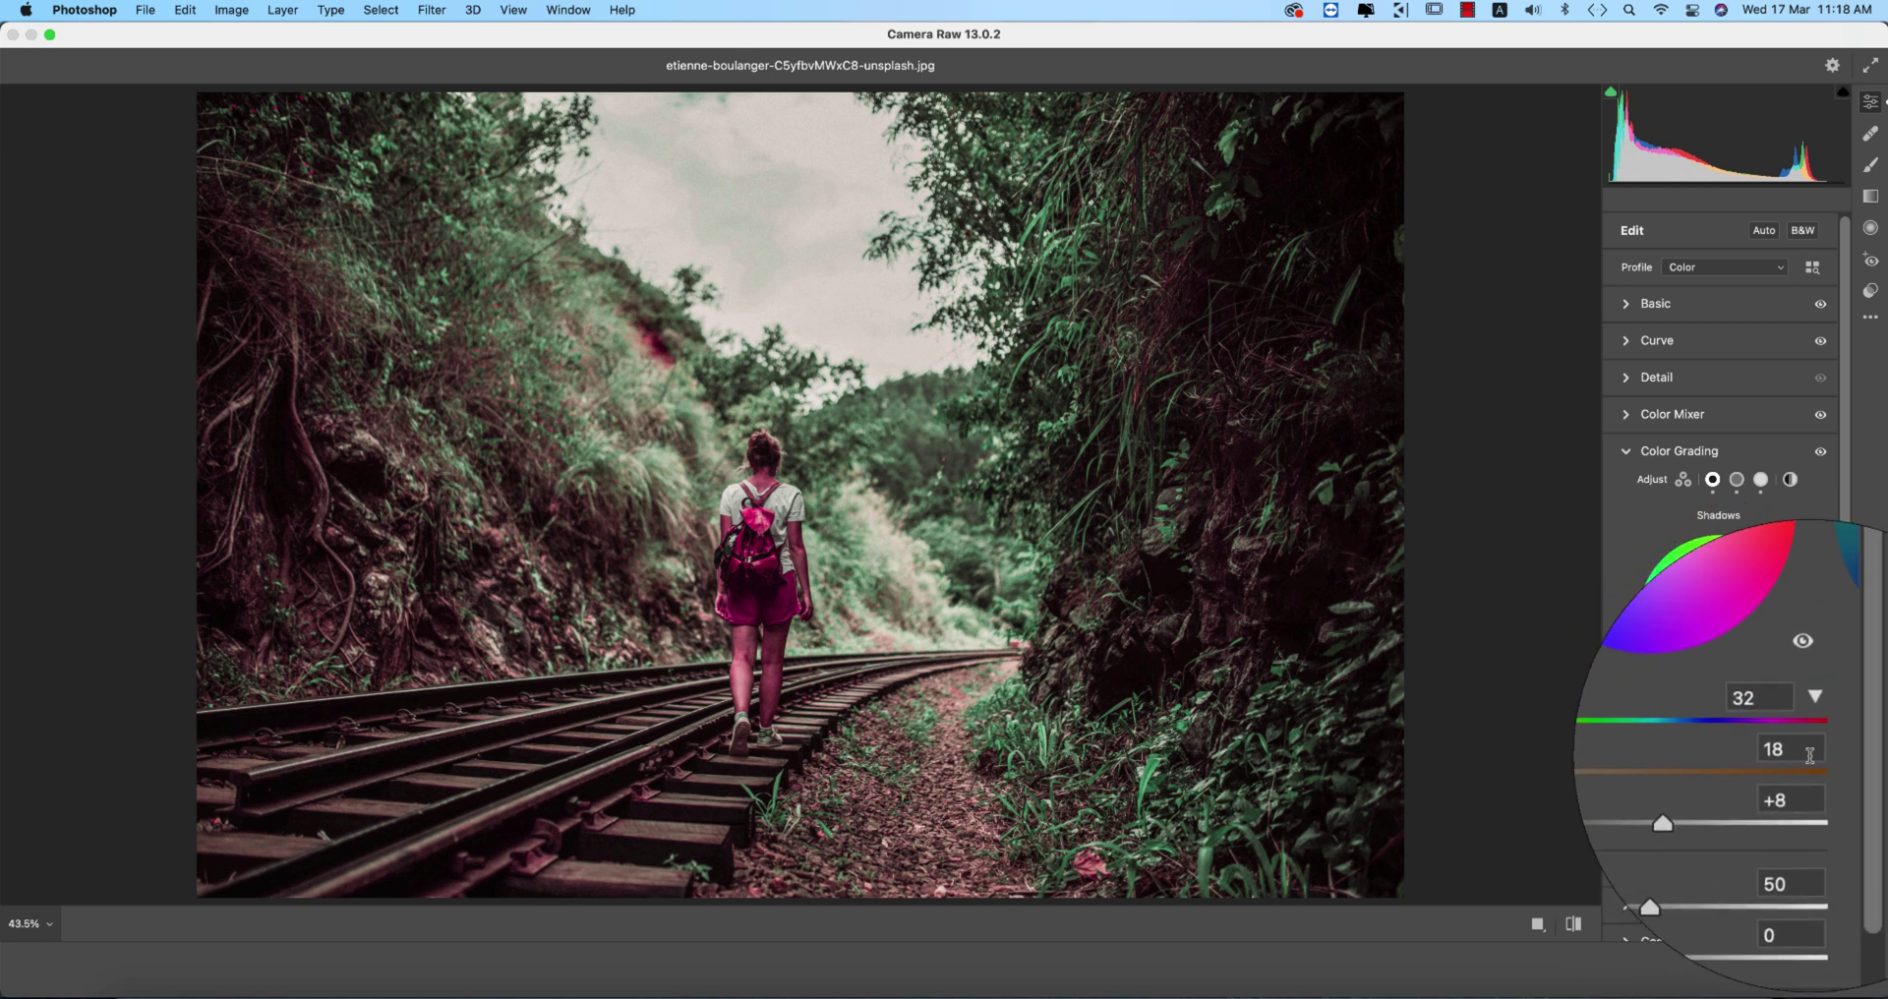
click(1789, 725)
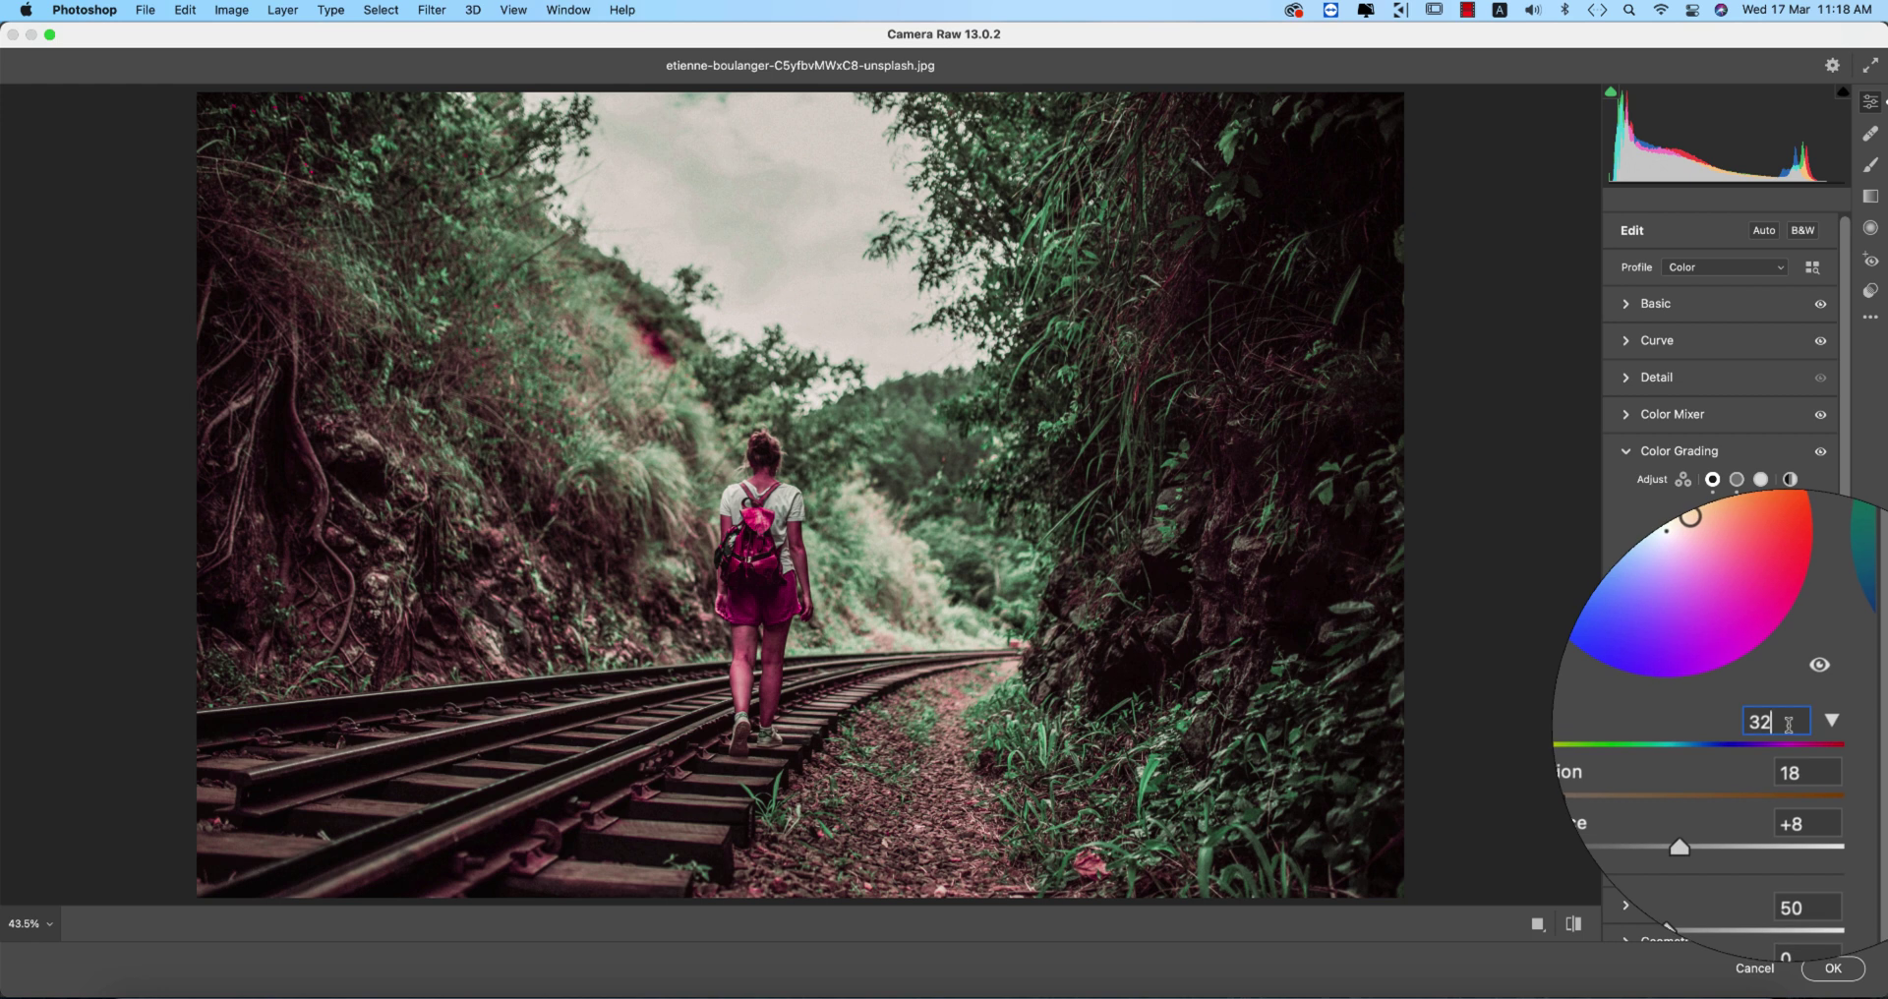
click(1803, 750)
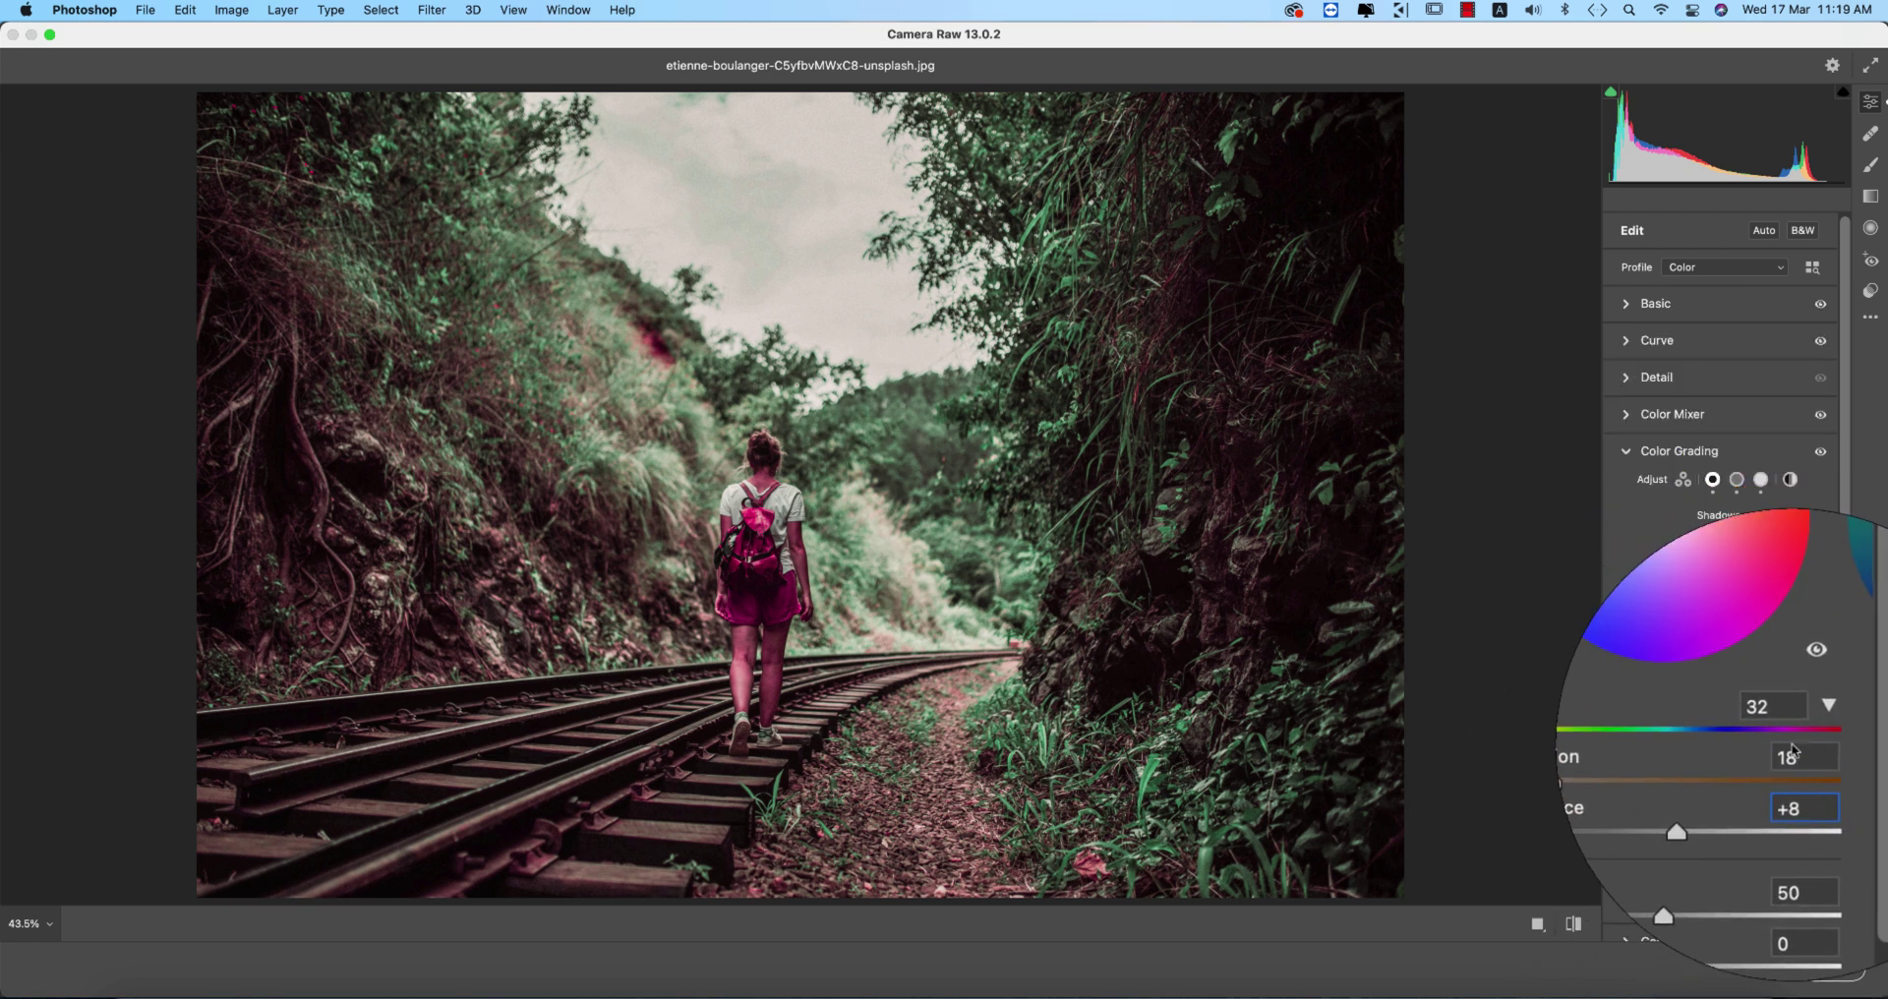
Inspect the Midtones hue 119 and saturation, then the Highlights saturation of 16.
click(1754, 476)
click(1773, 725)
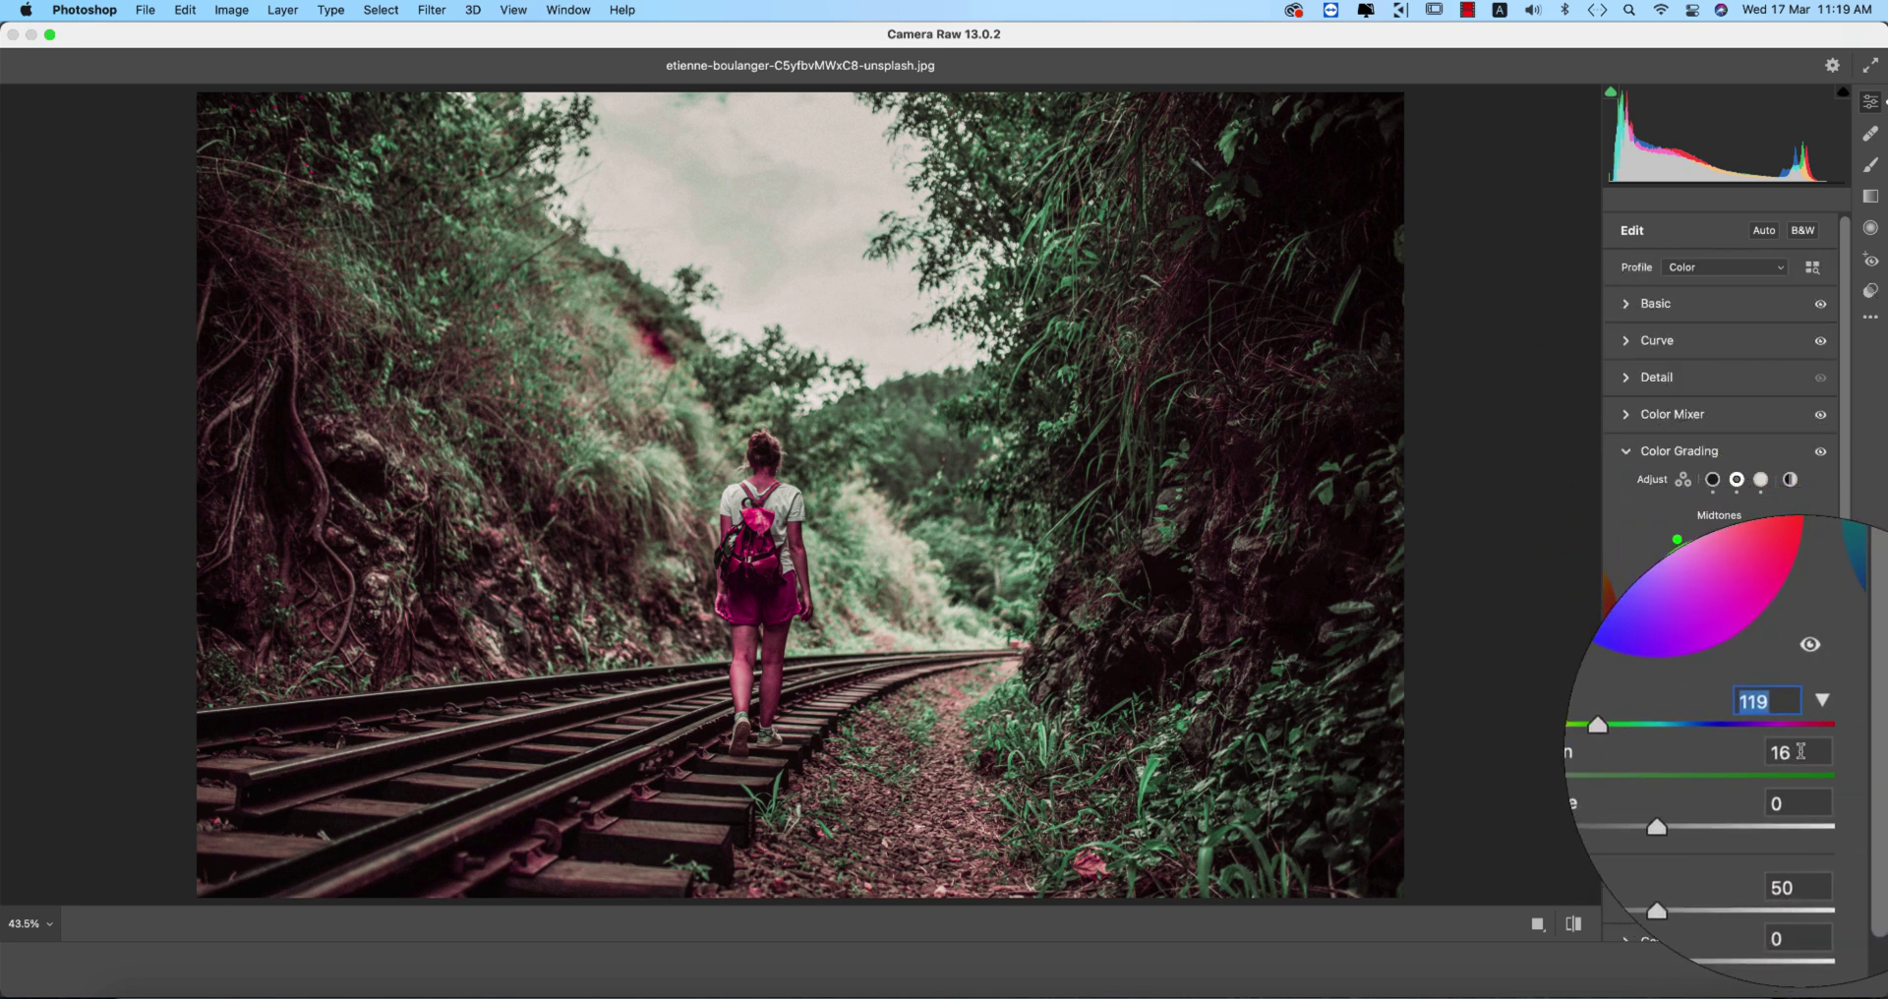
click(1800, 750)
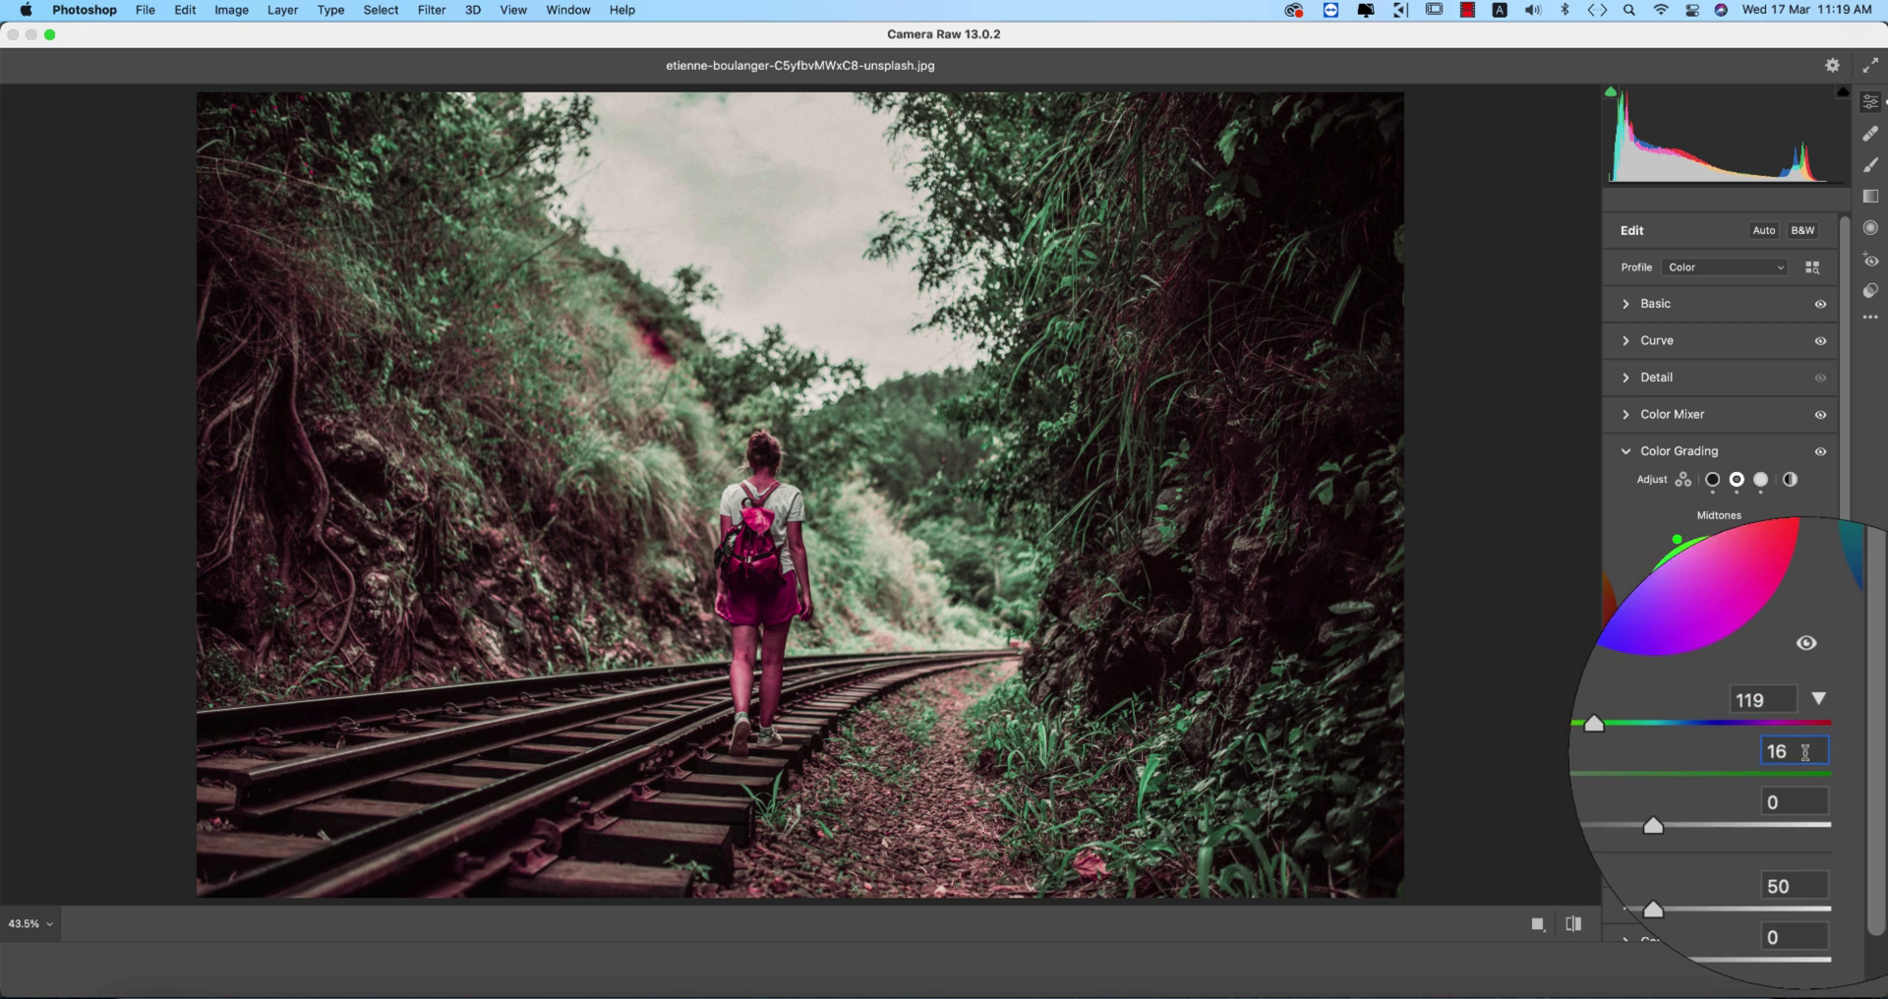
click(1761, 479)
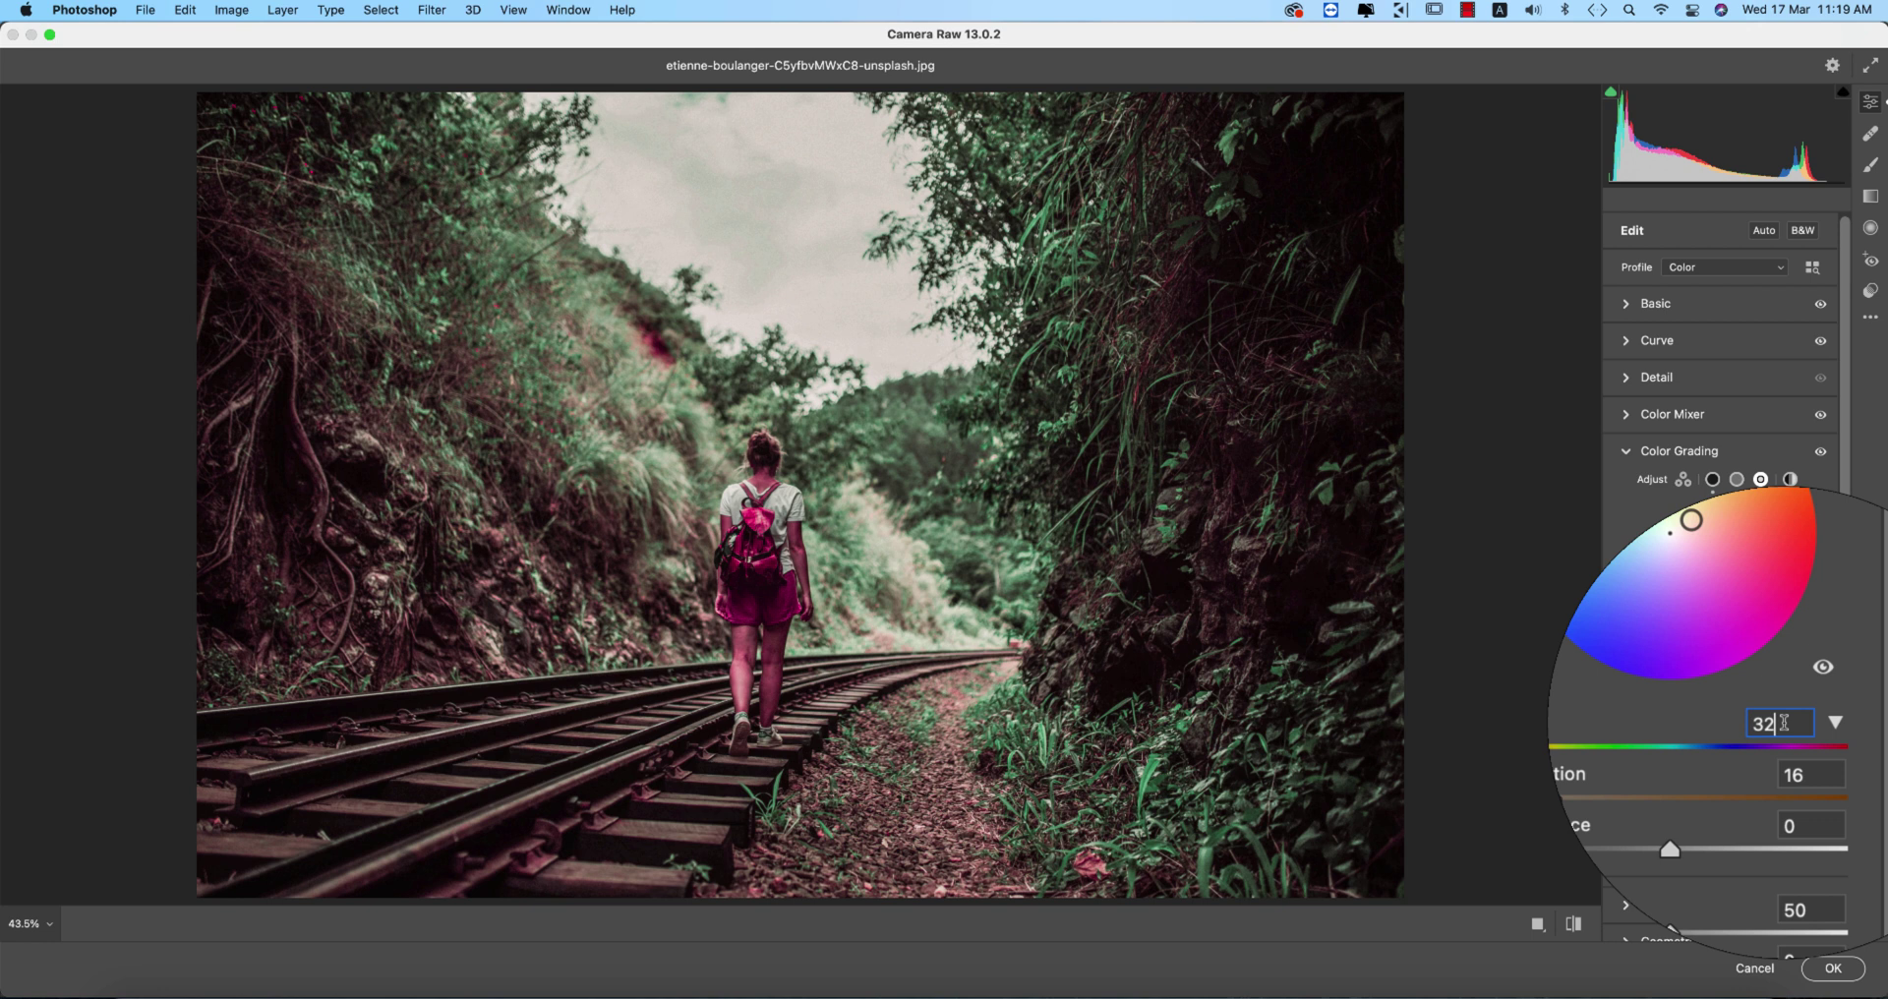
click(1785, 749)
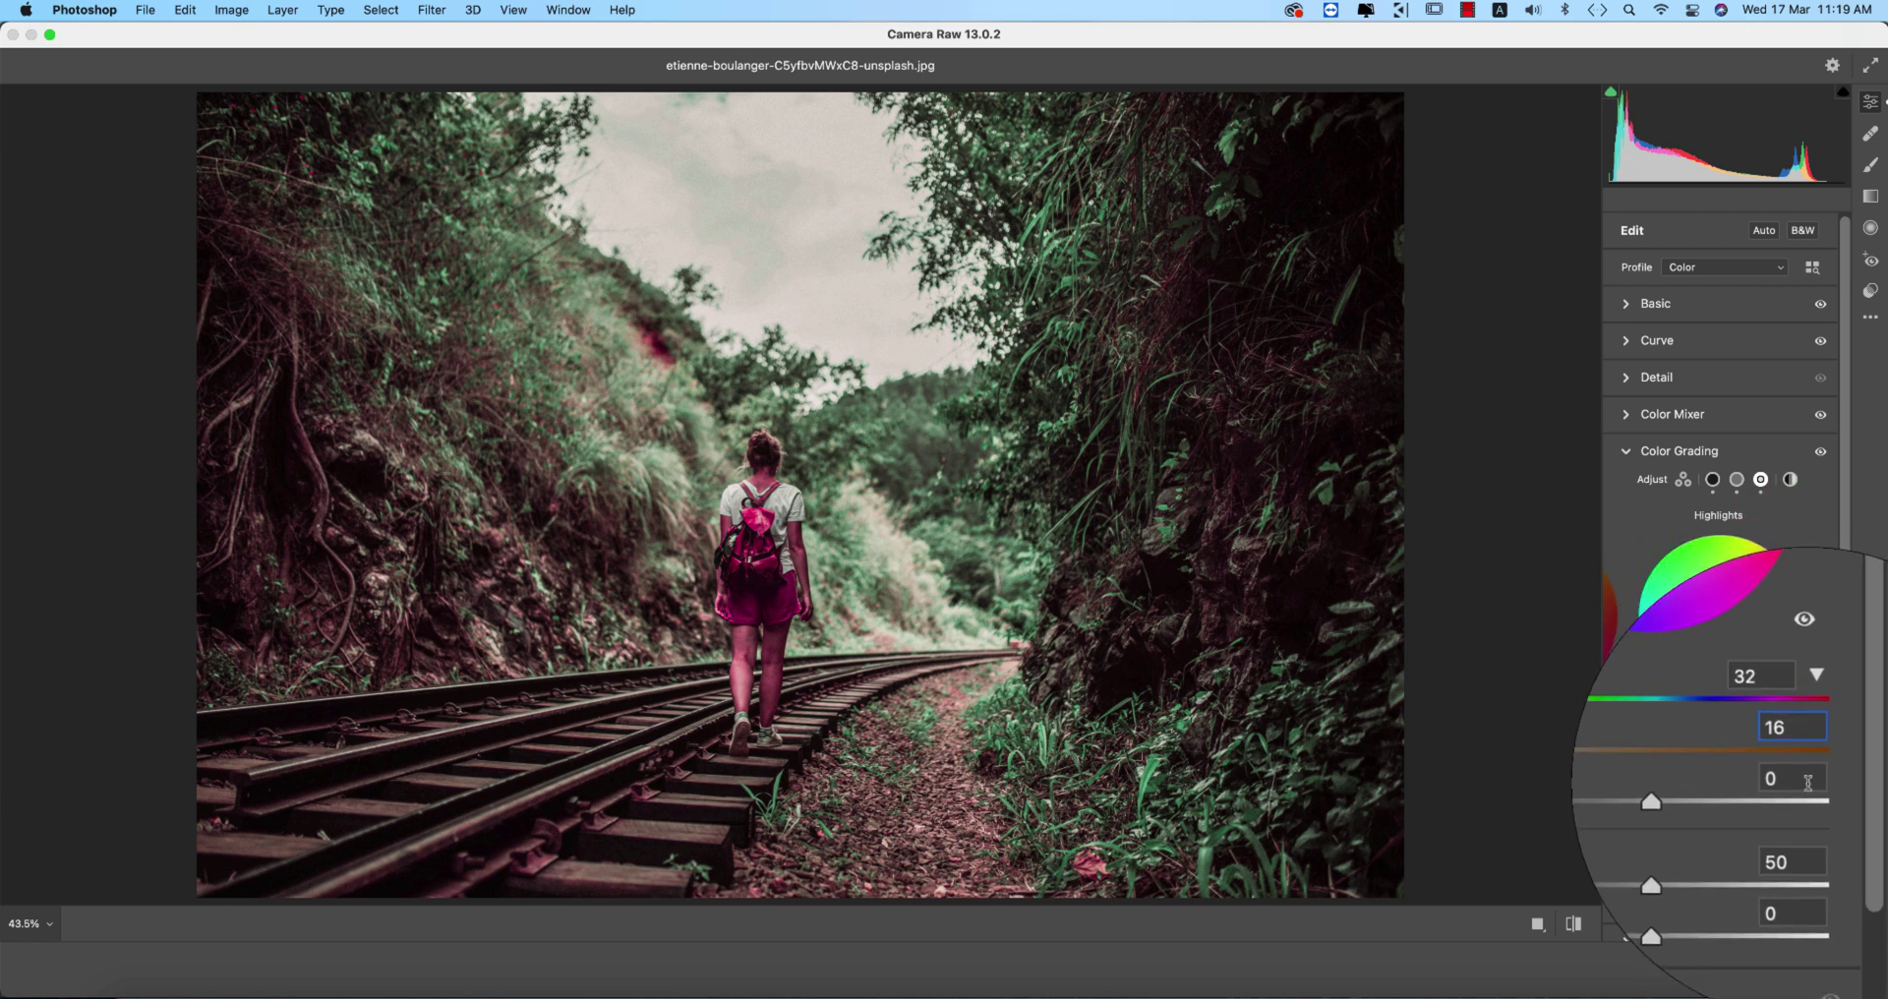
click(1812, 721)
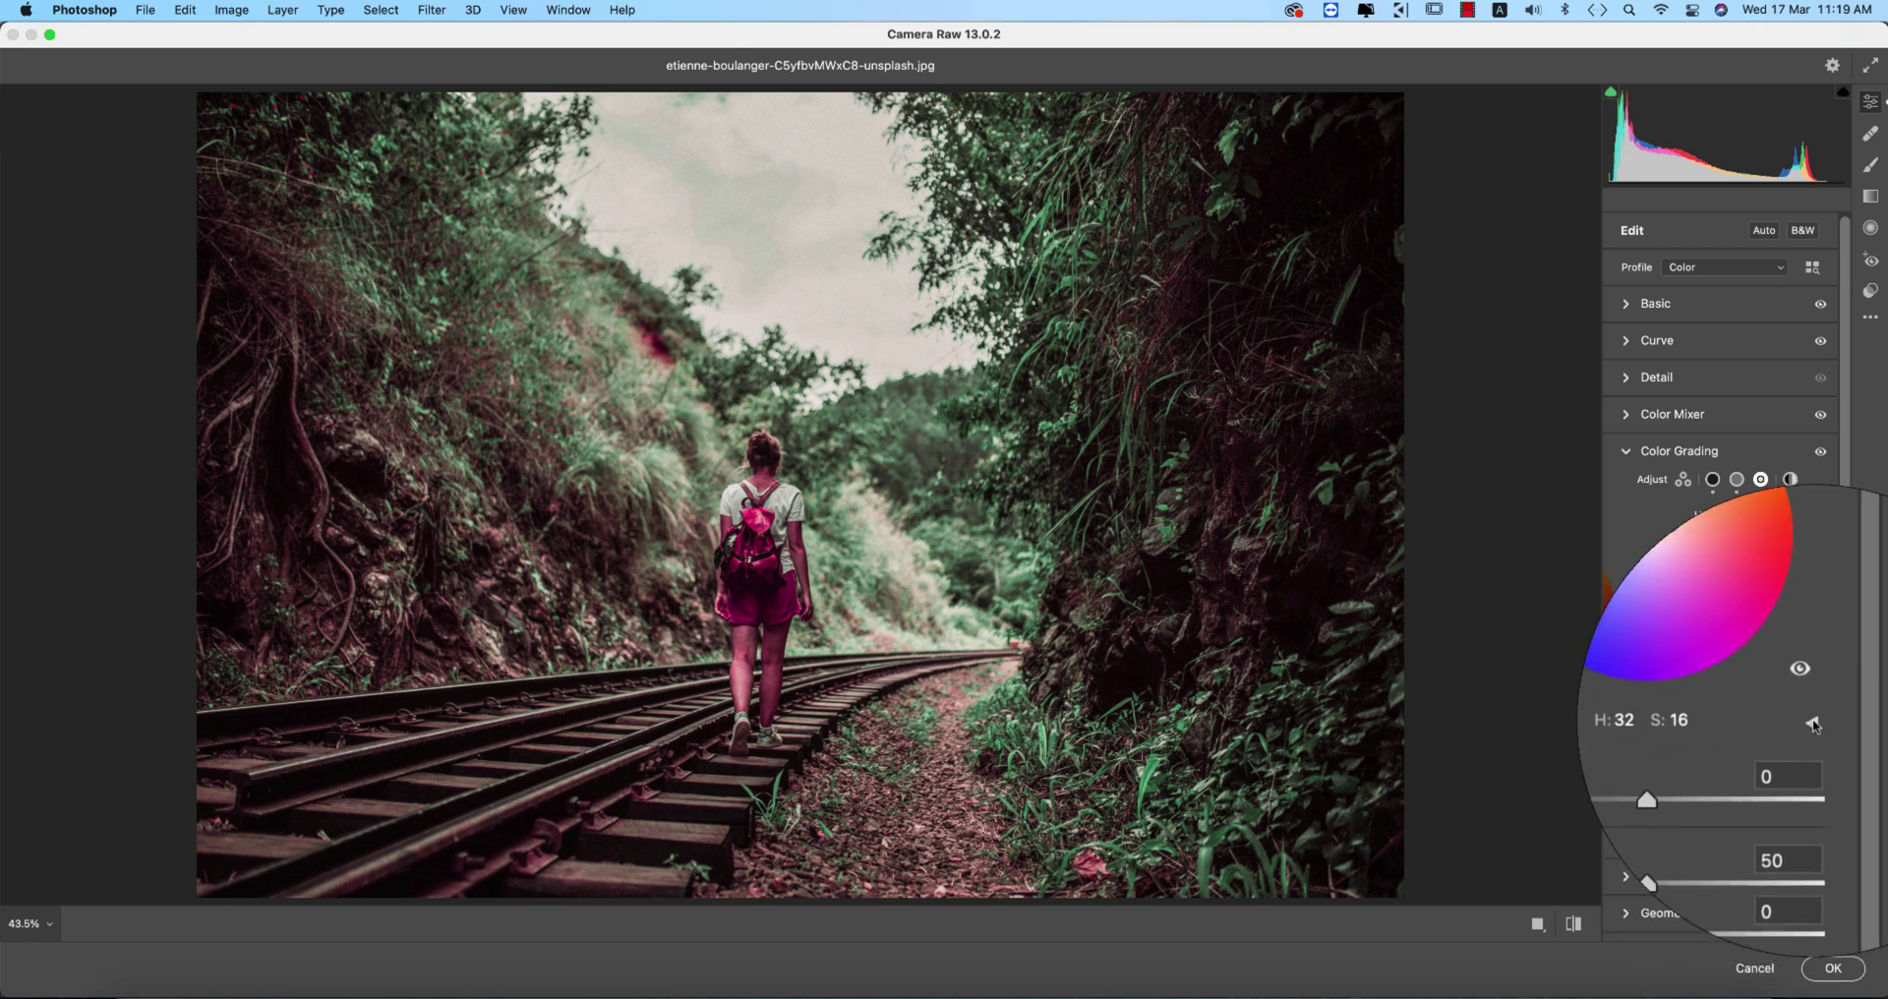
Collapse Color Grading and work down through Optics, Geometry and Effects to open Calibration.
click(1633, 459)
scroll(1633, 481, down, 1)
click(1633, 501)
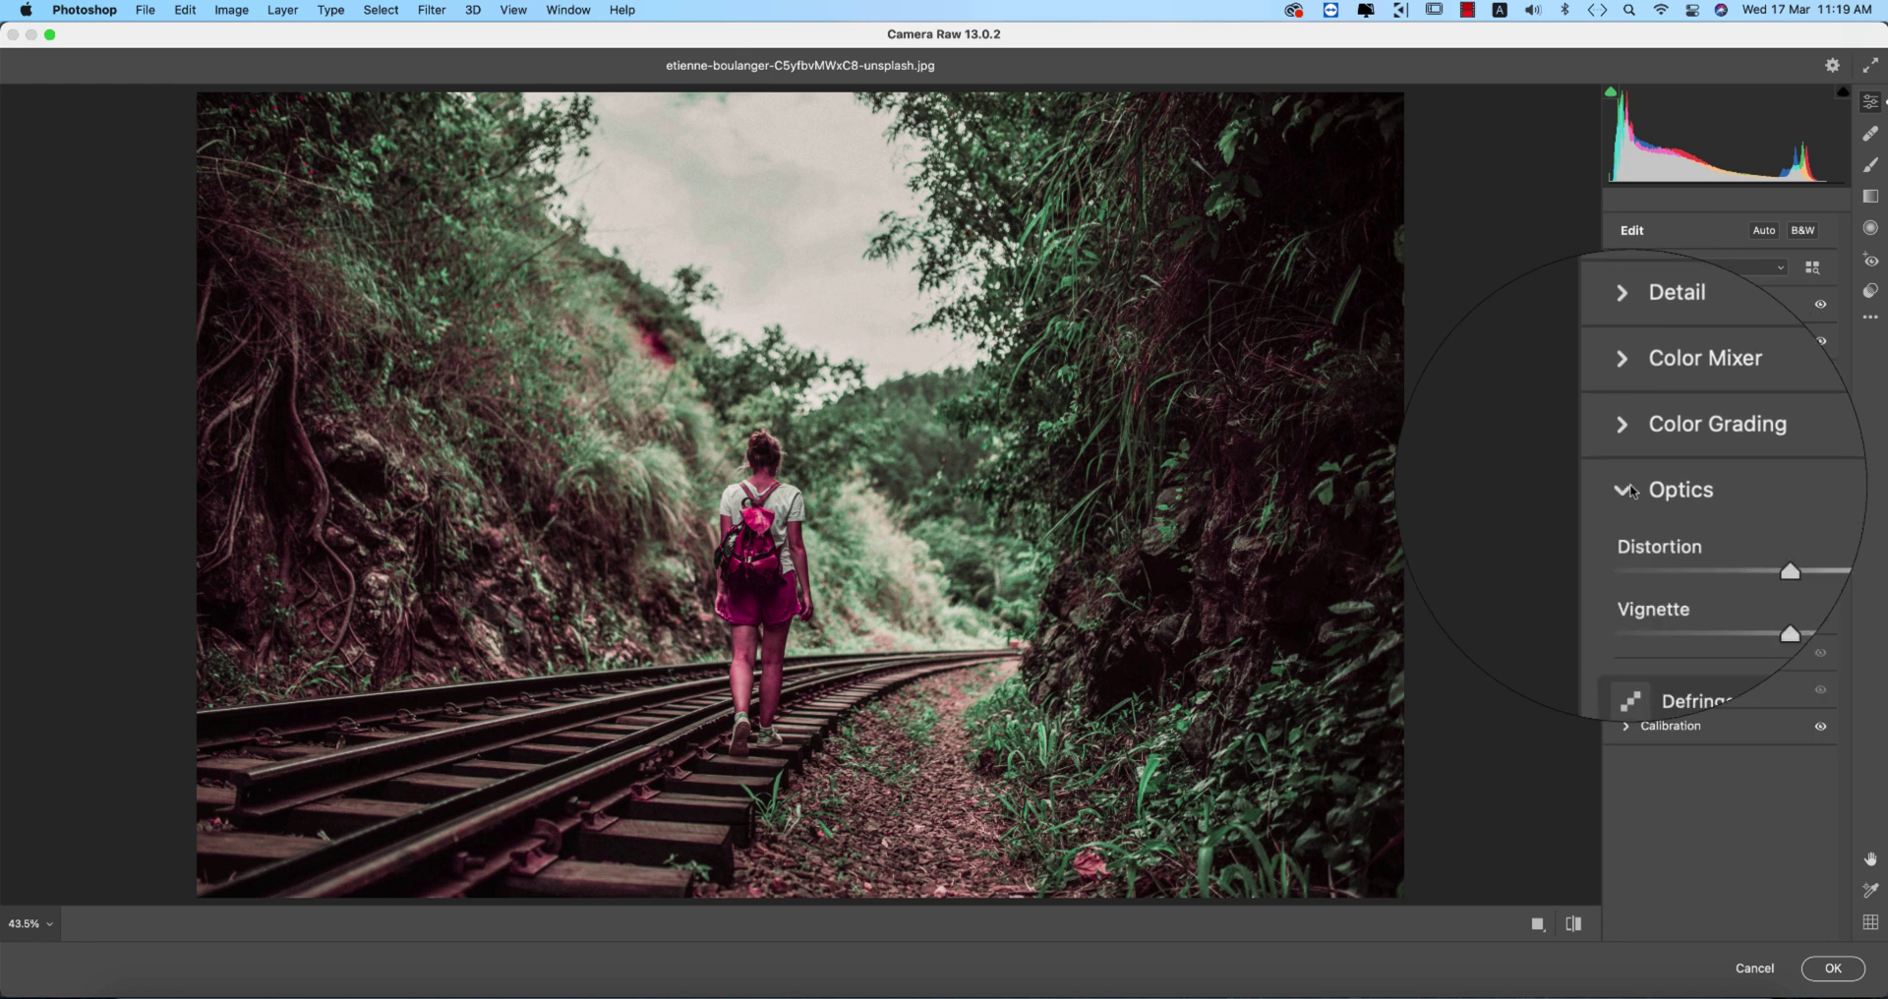
click(1632, 503)
click(1632, 523)
click(1631, 536)
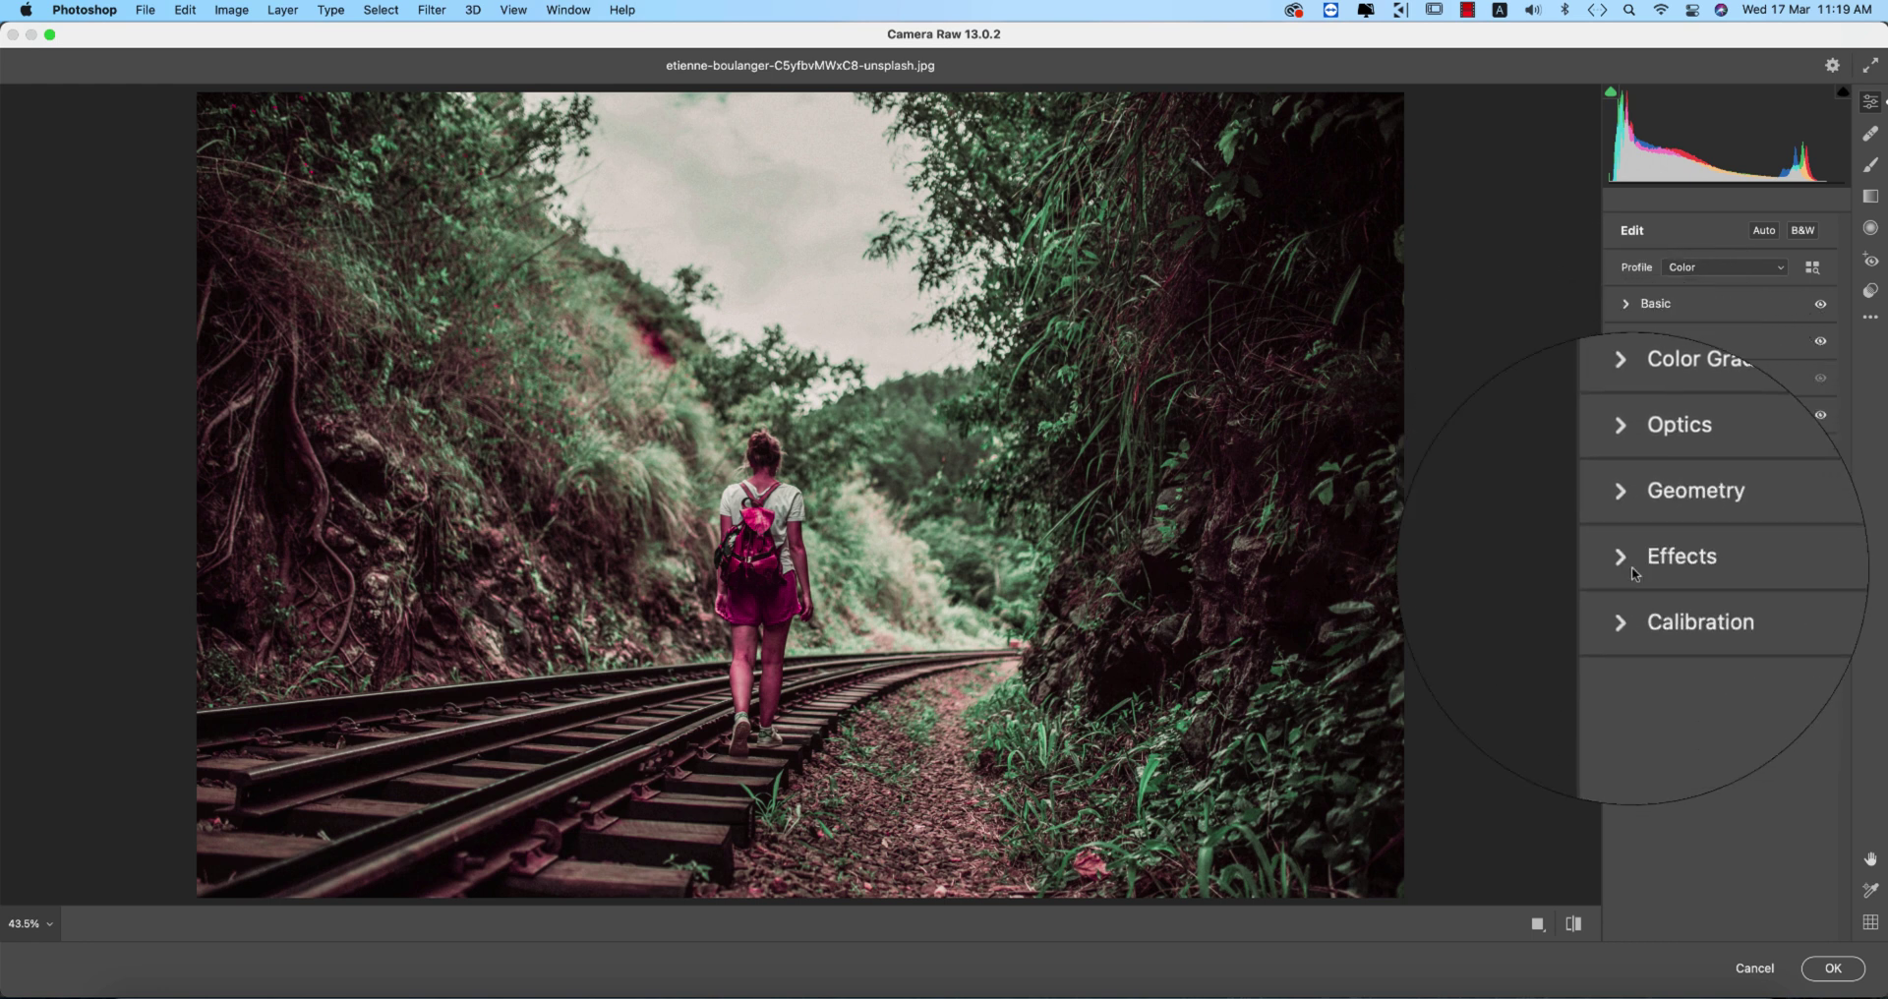
click(1631, 567)
click(1632, 567)
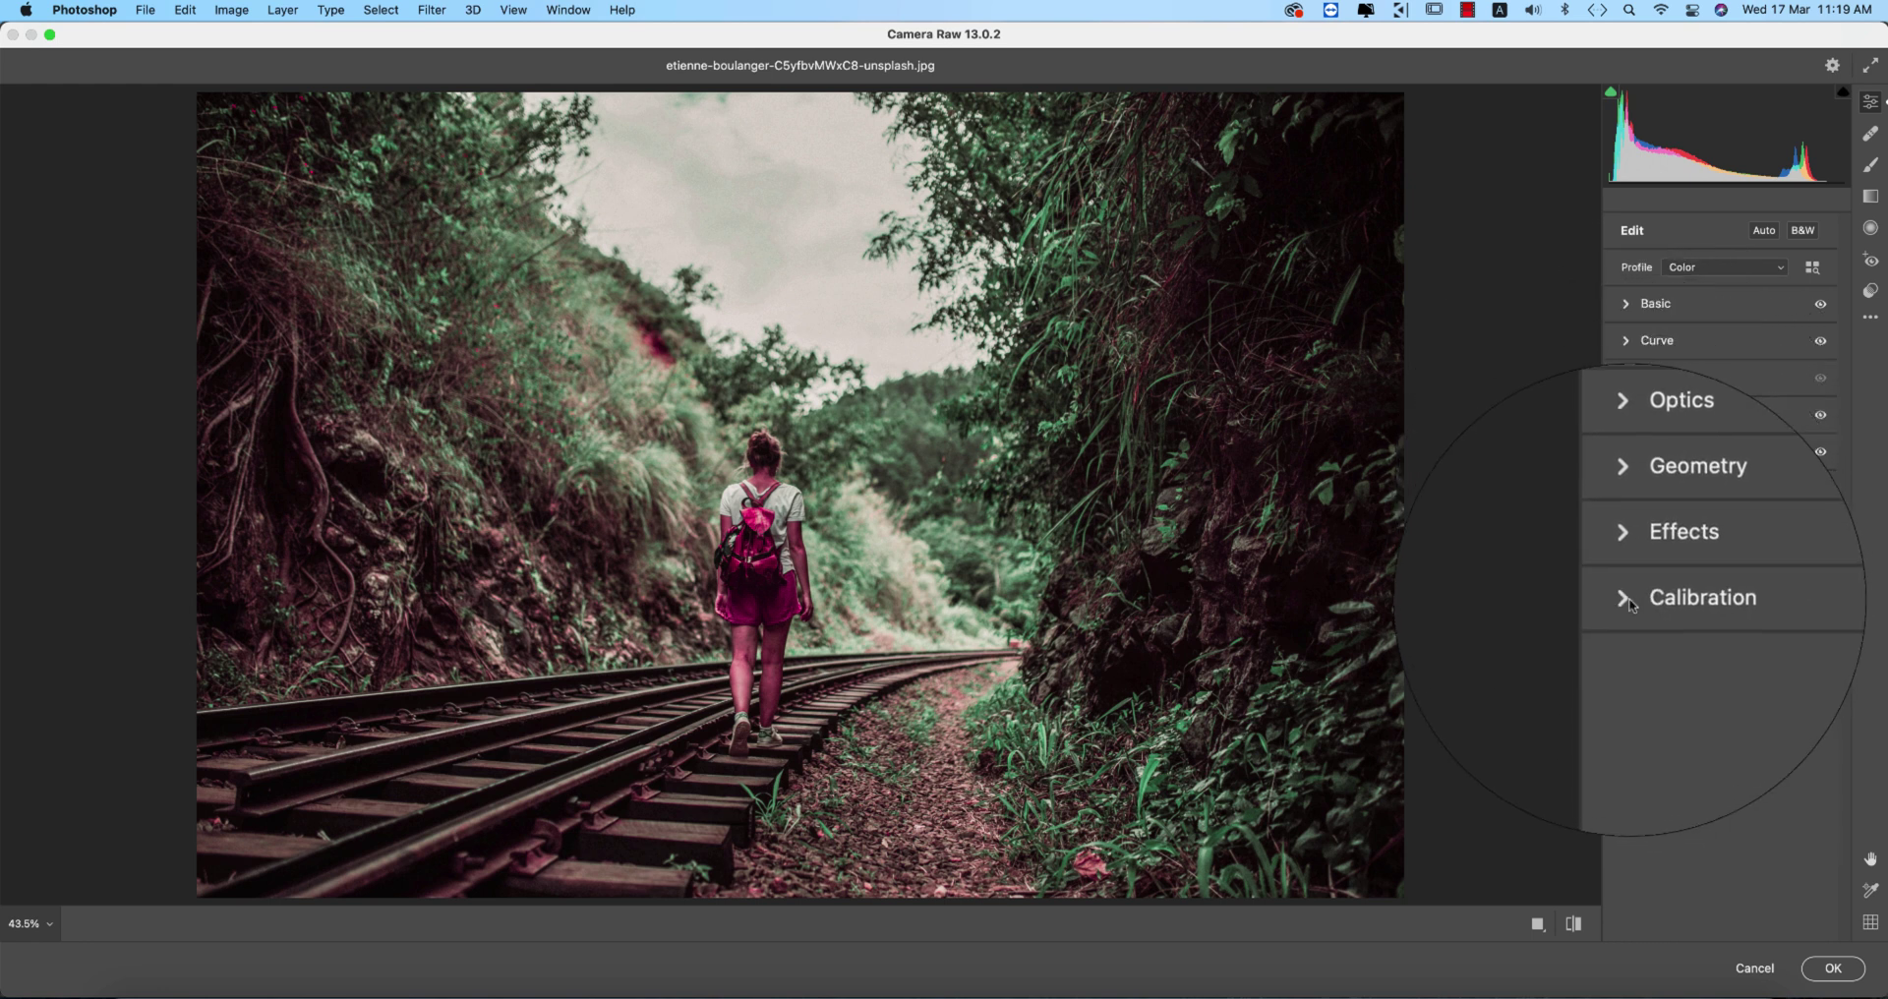
click(1634, 568)
scroll(1711, 779, down, 2)
Check the Red, Green and Blue Primary values, then apply the grade to Layer 1.
click(1816, 709)
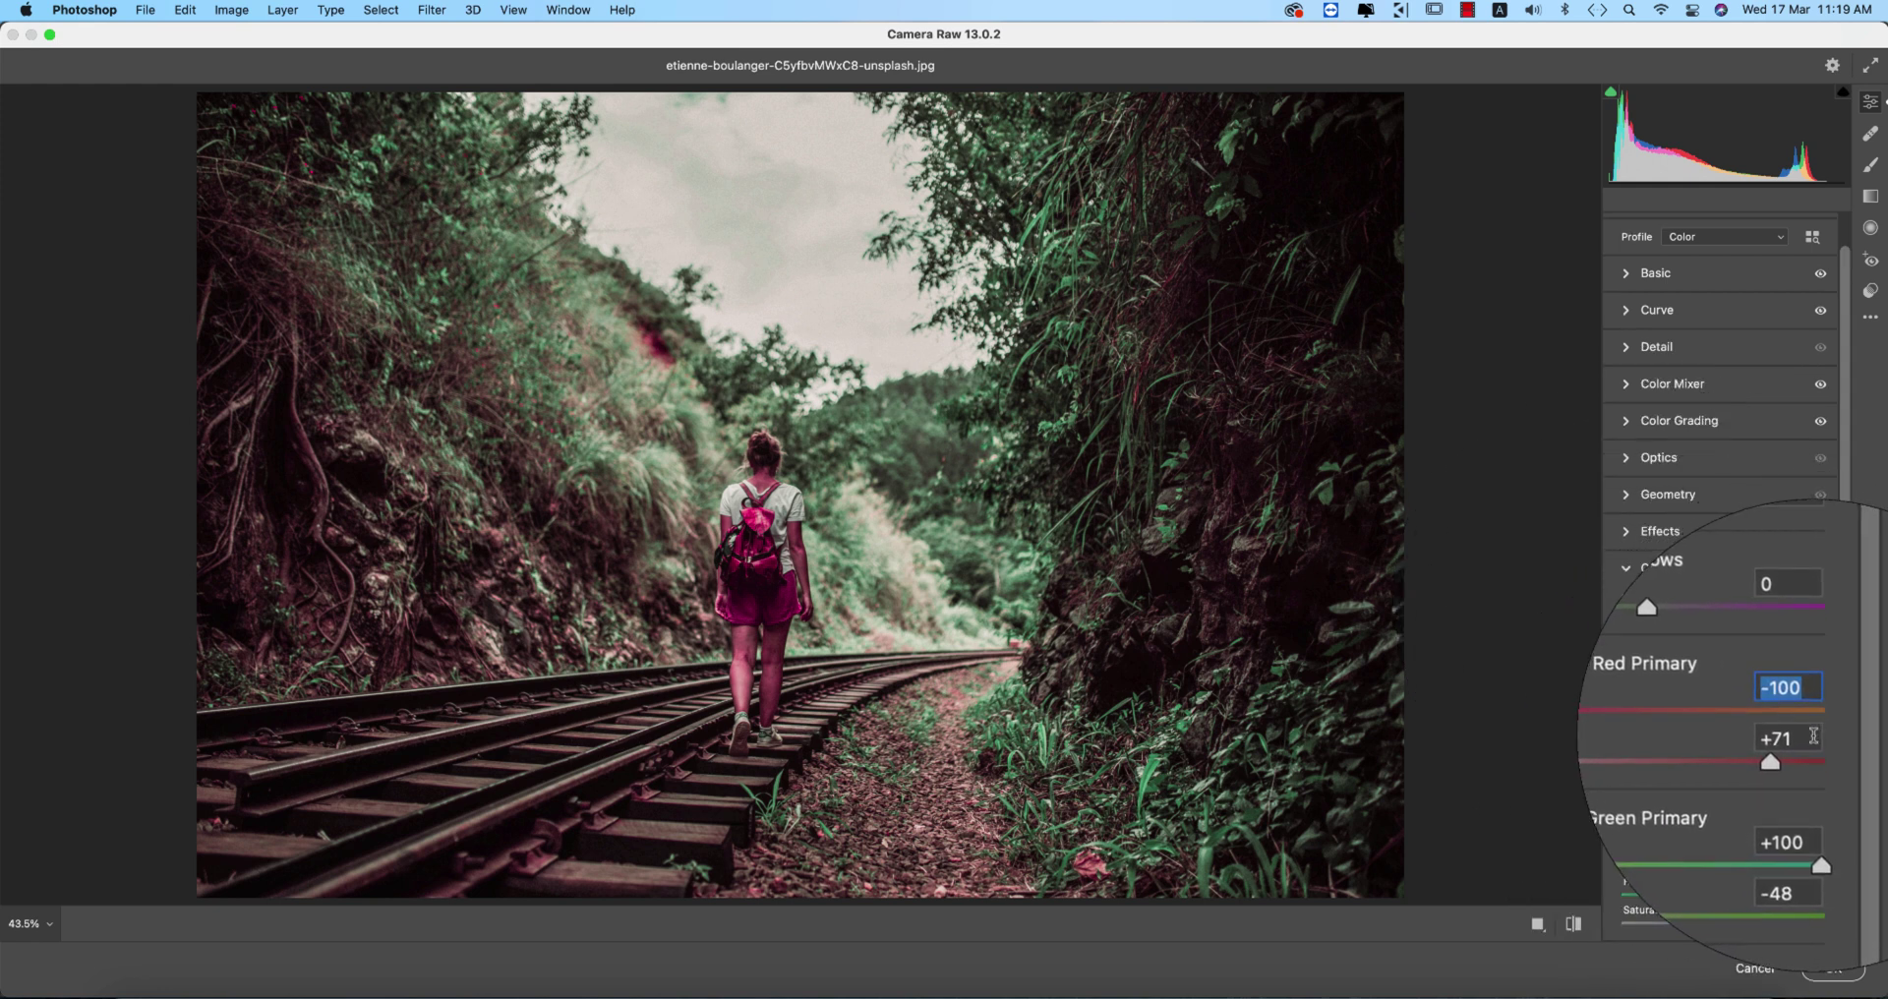
click(1810, 735)
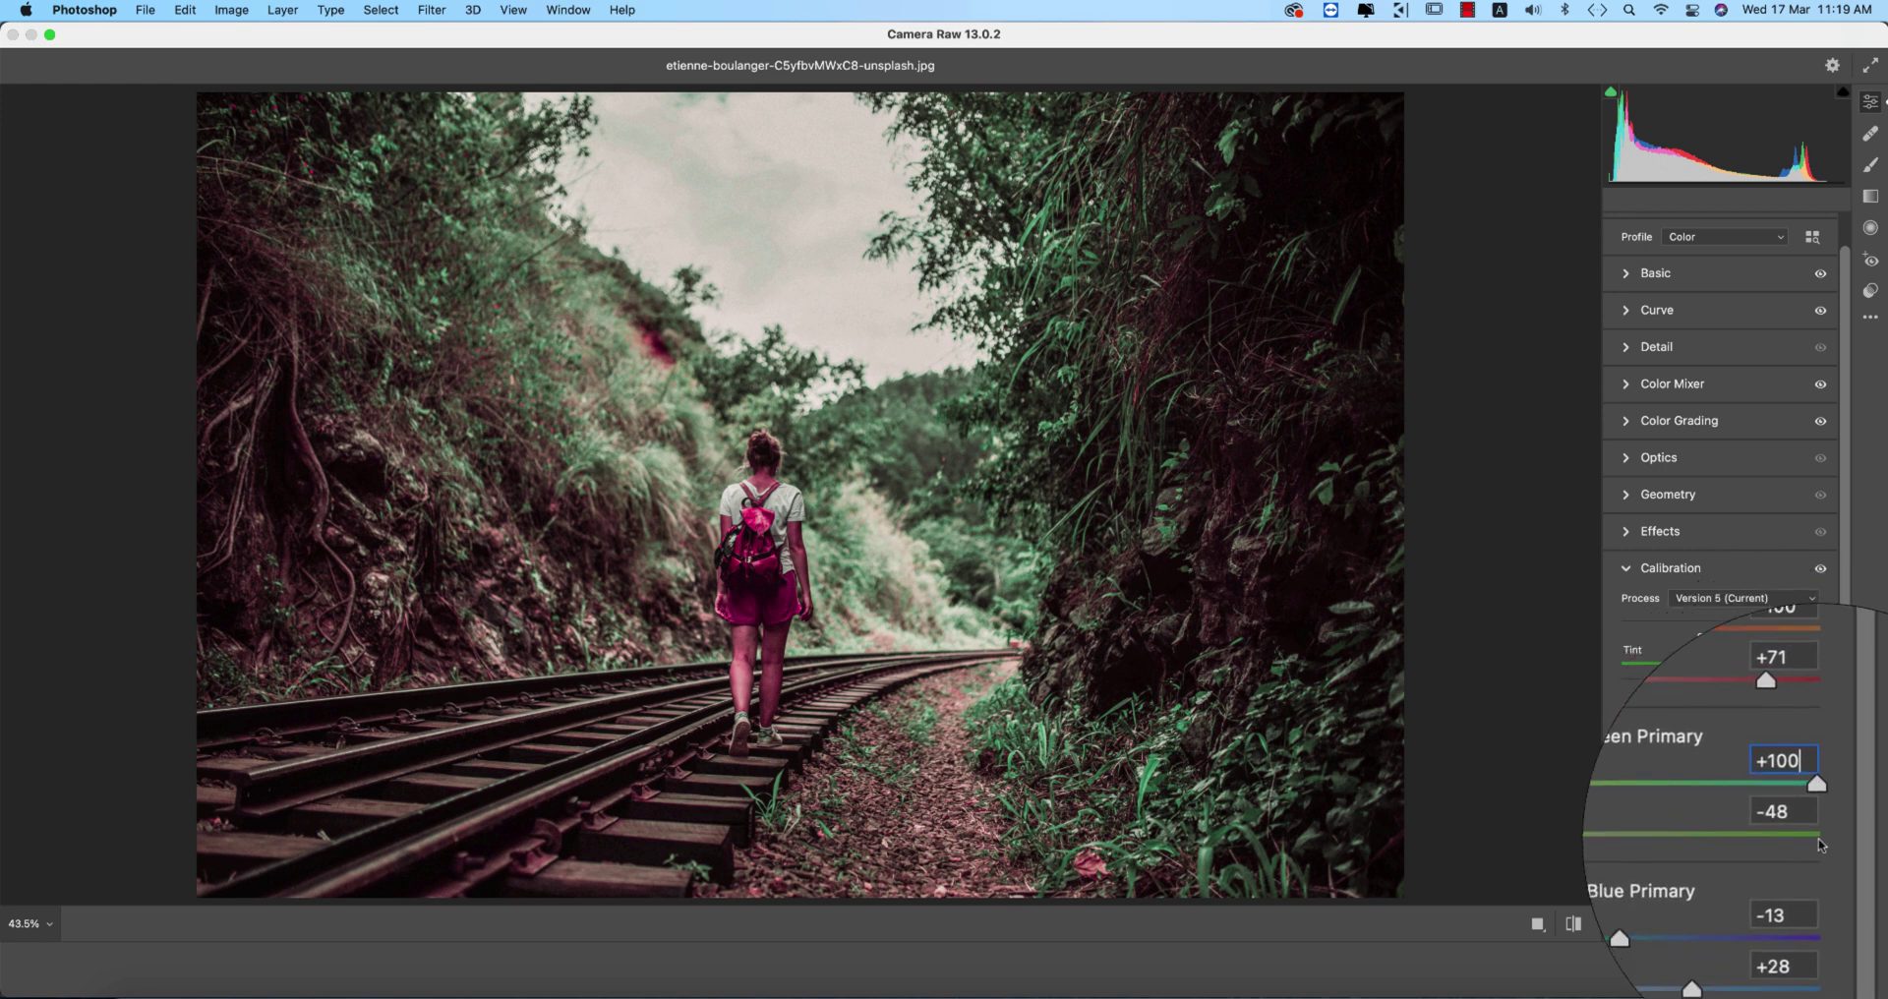
click(1807, 824)
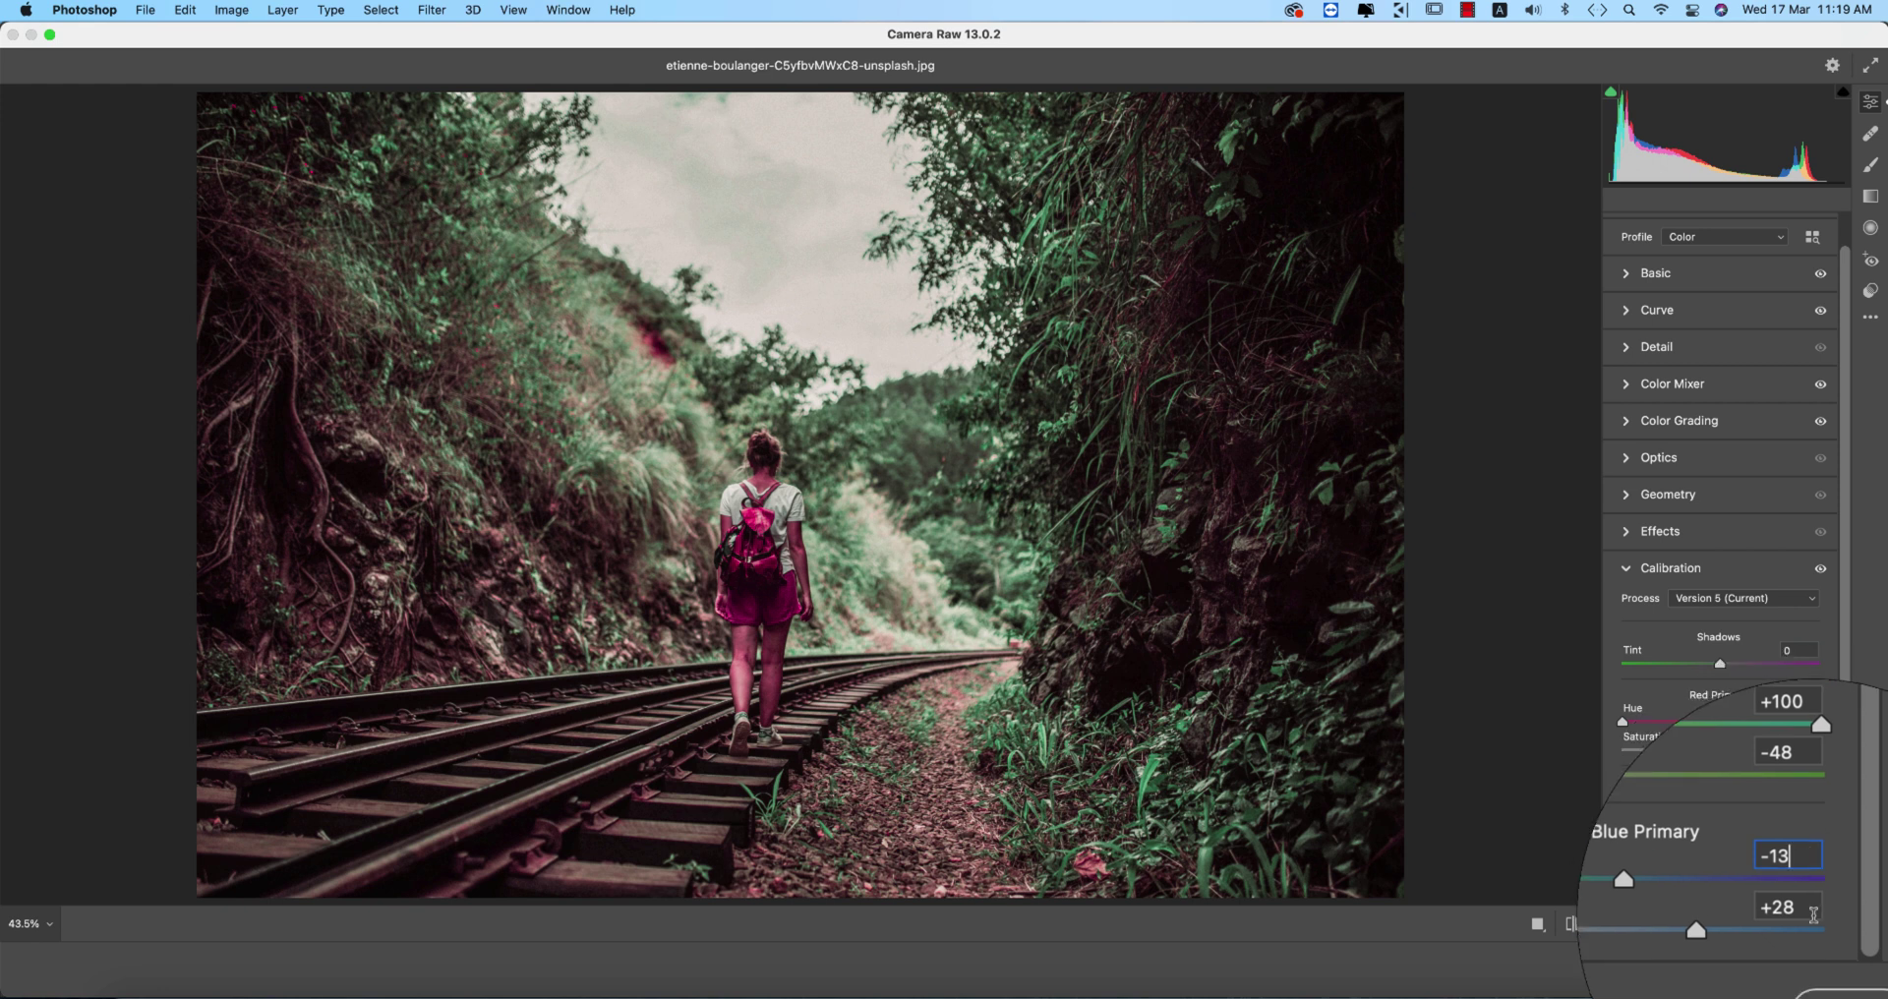
click(1802, 910)
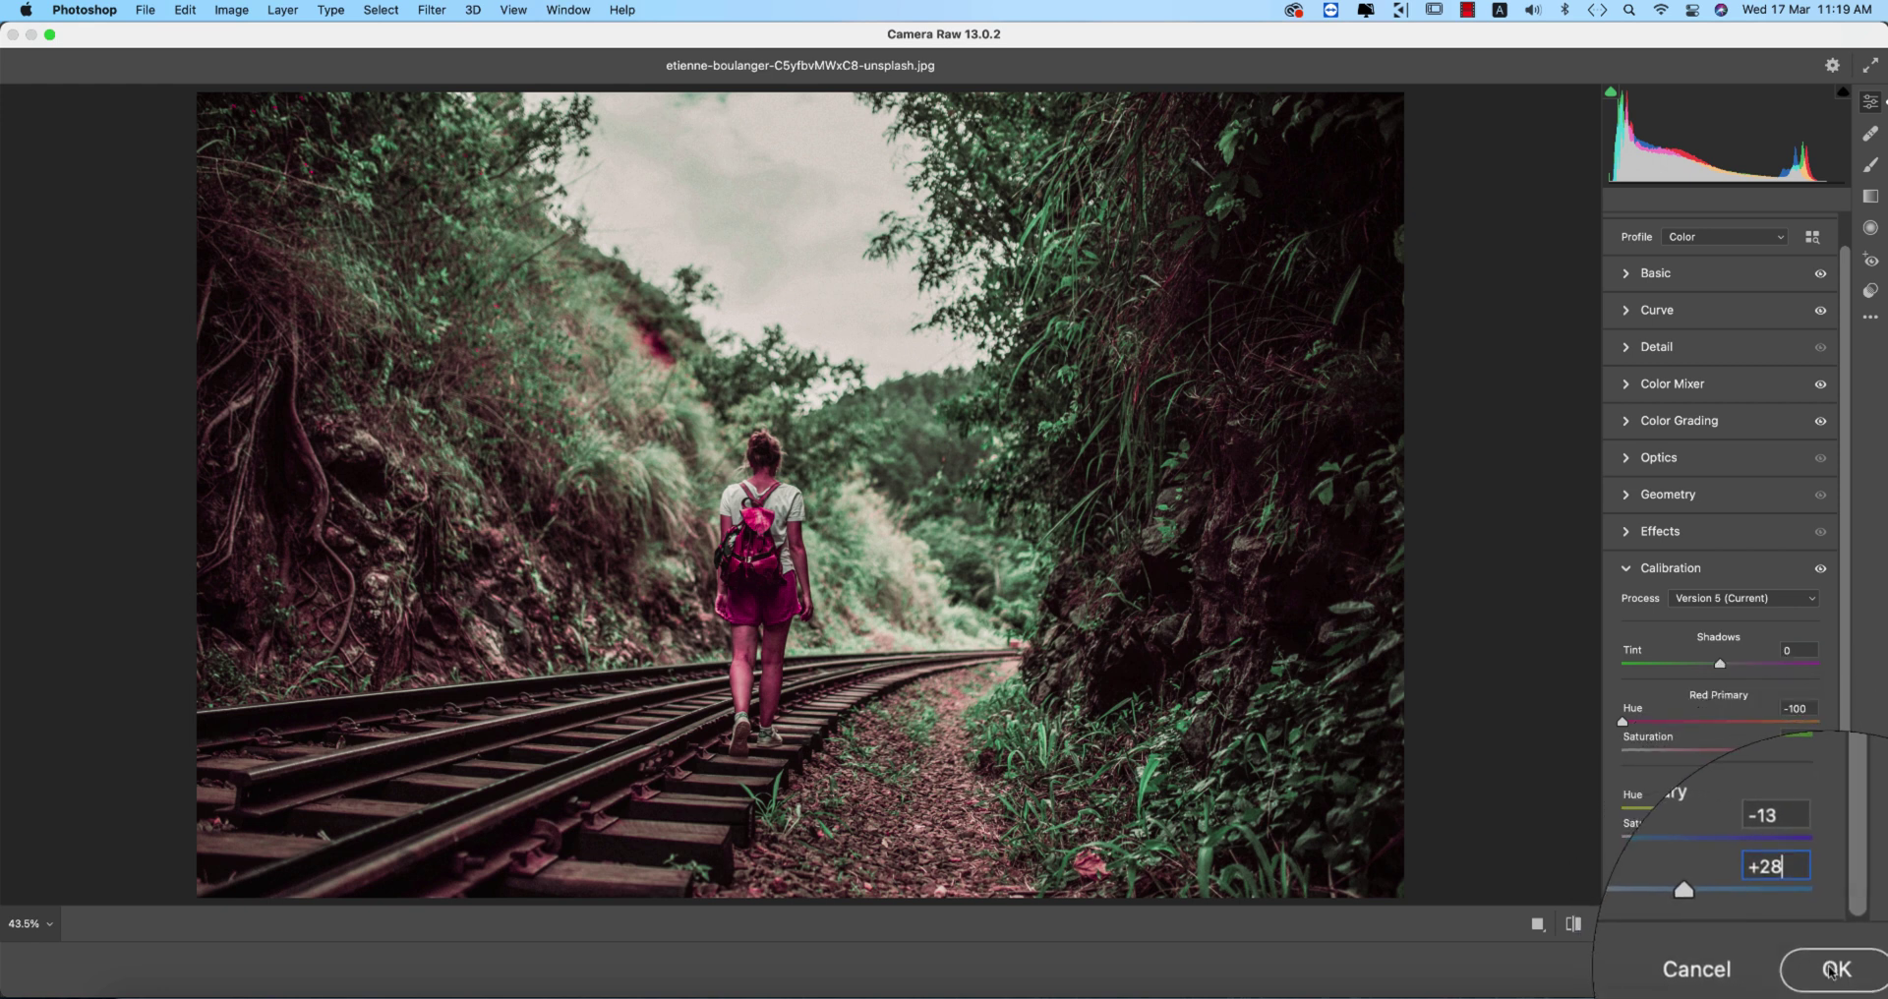
click(1829, 972)
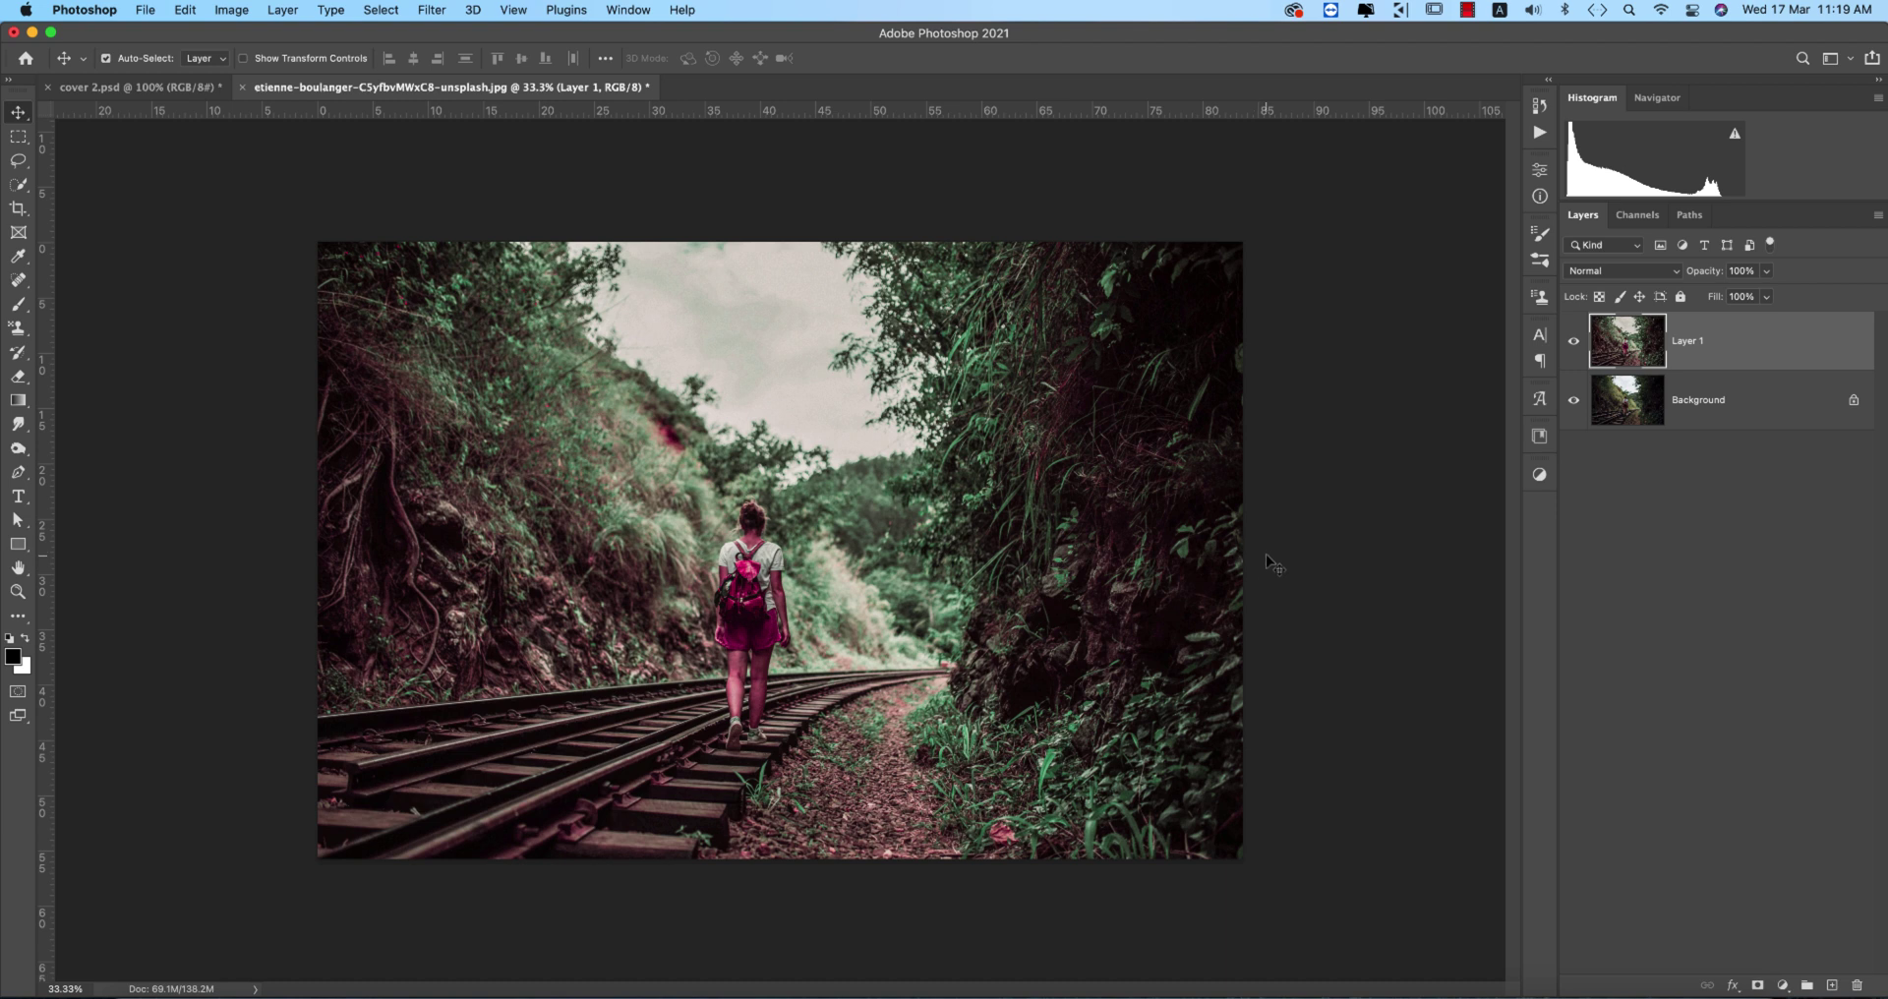
Compare Layer 1 against the original, then close the graded photo without saving.
click(1575, 341)
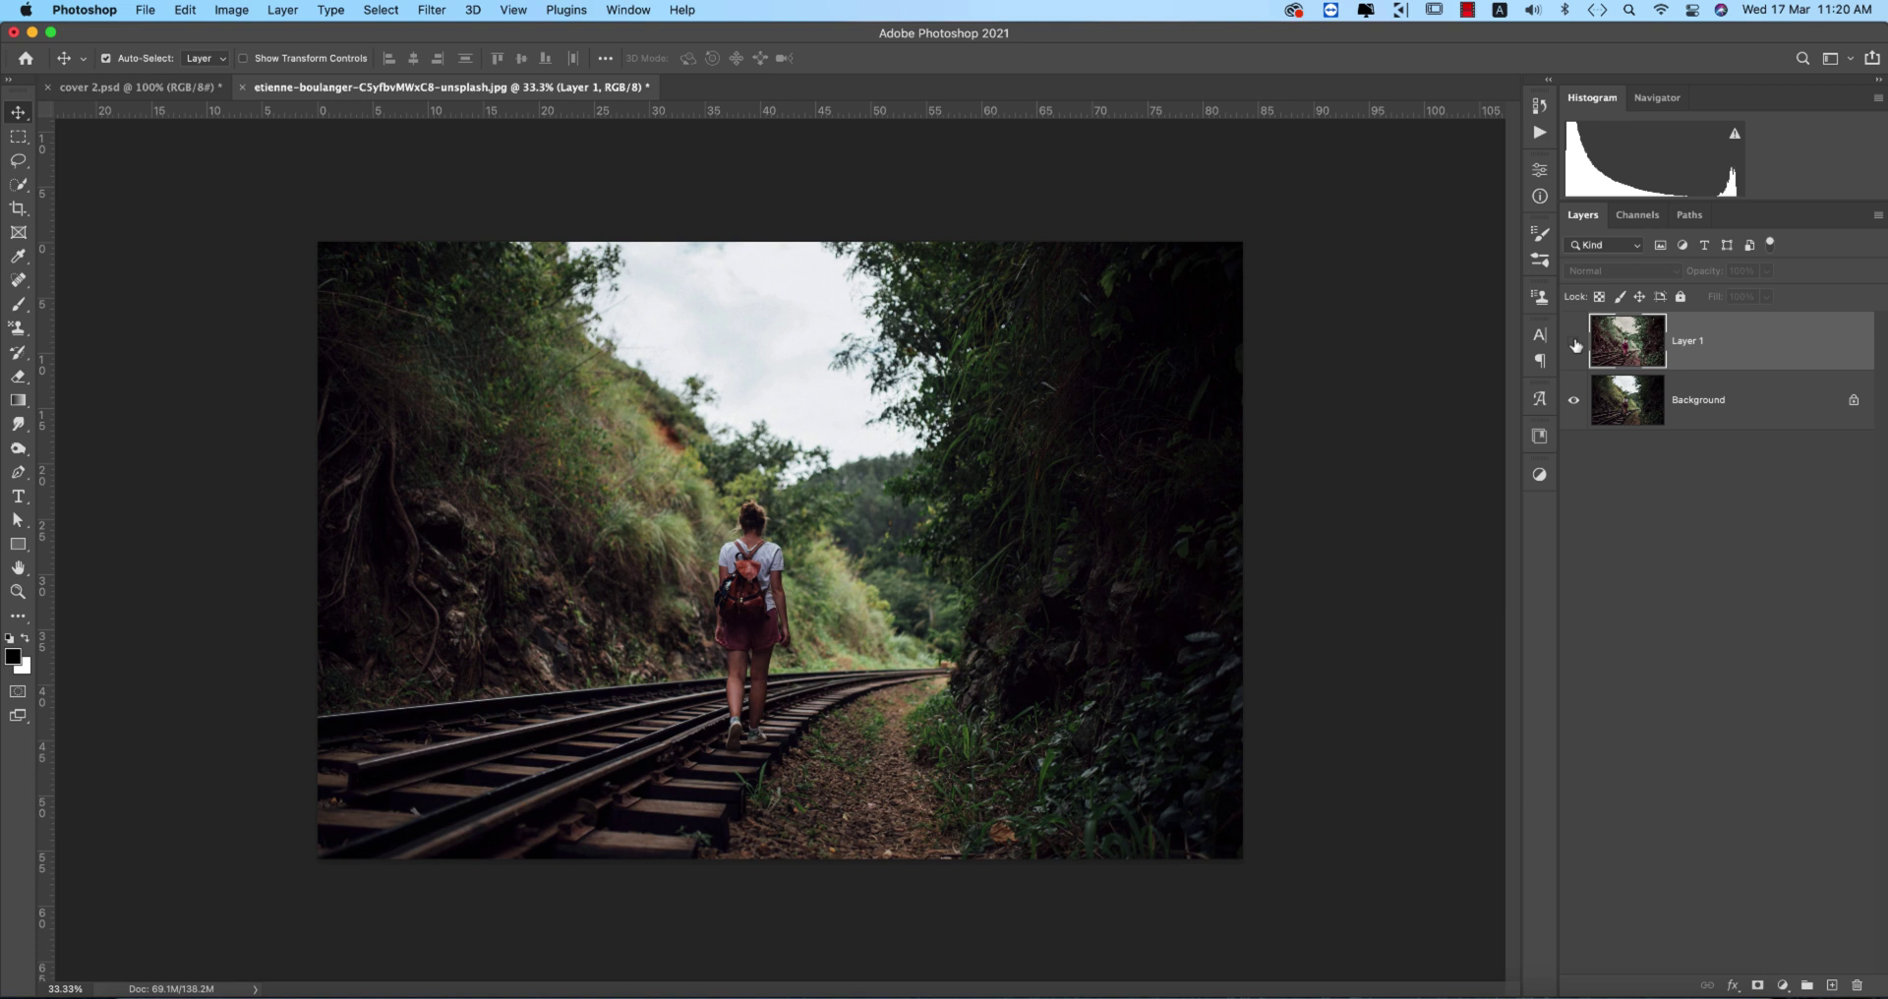
click(1575, 342)
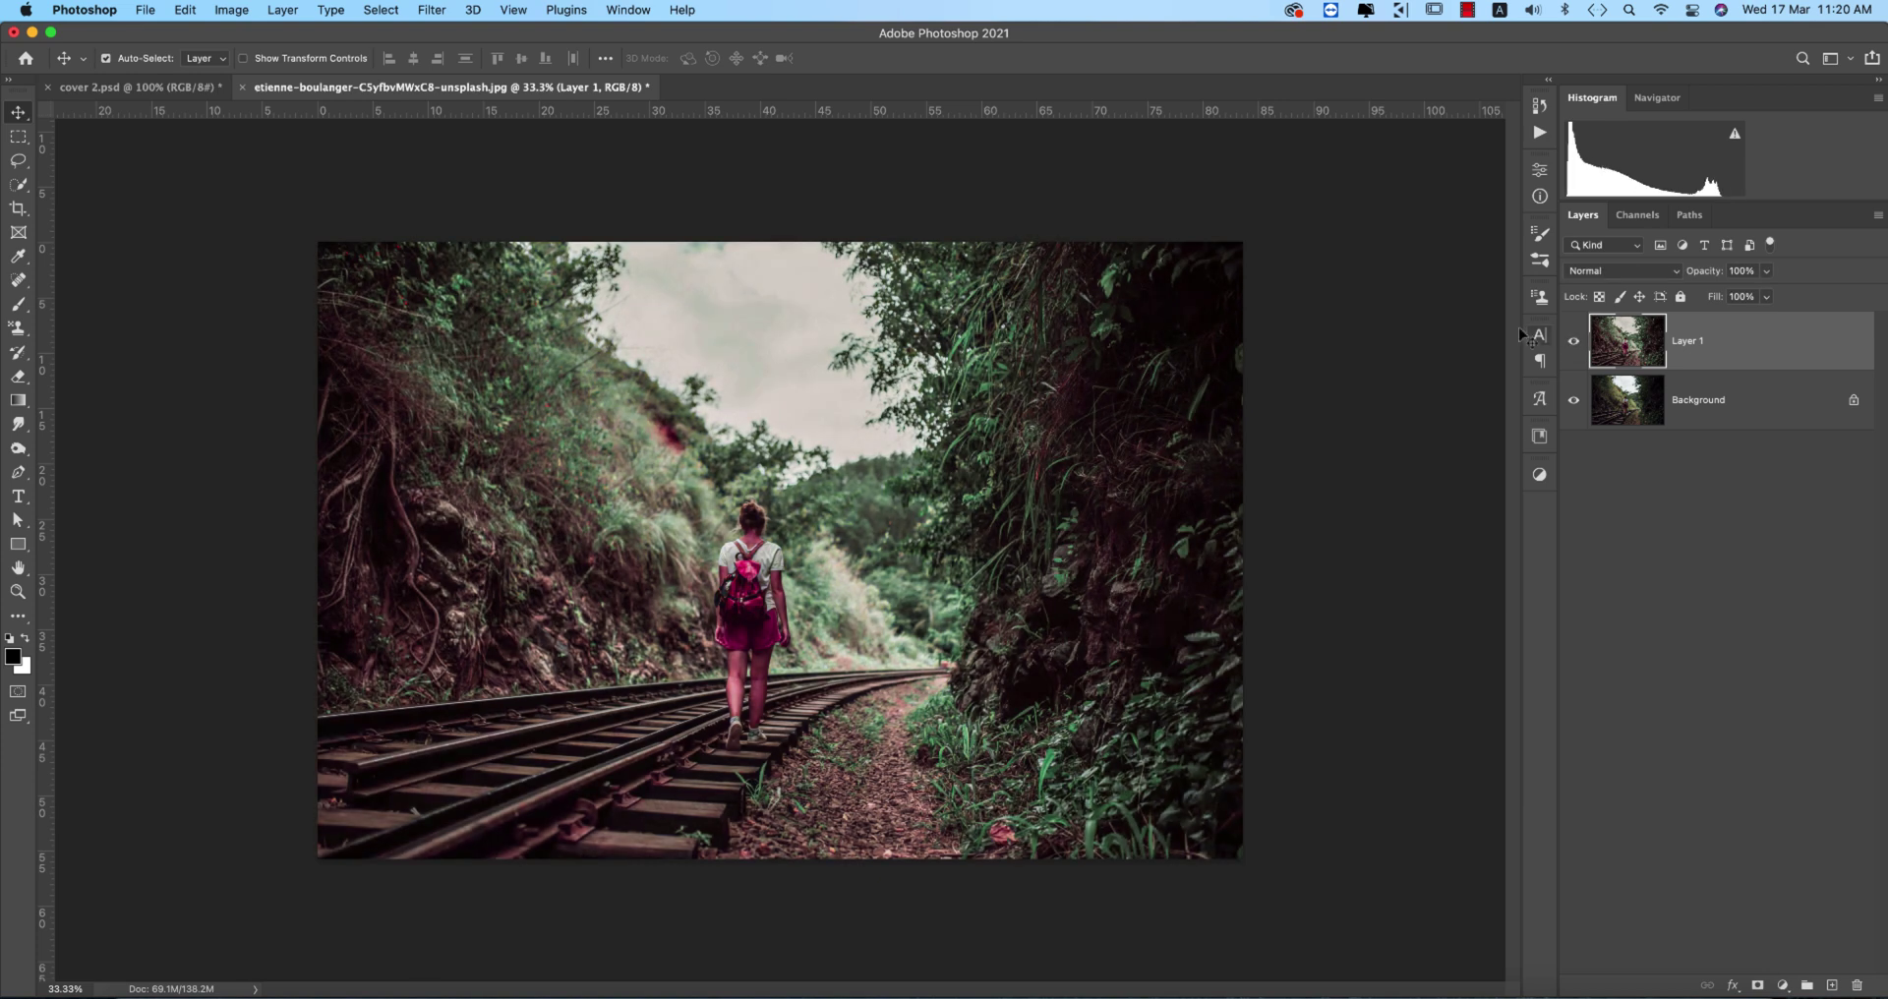
click(244, 87)
click(942, 415)
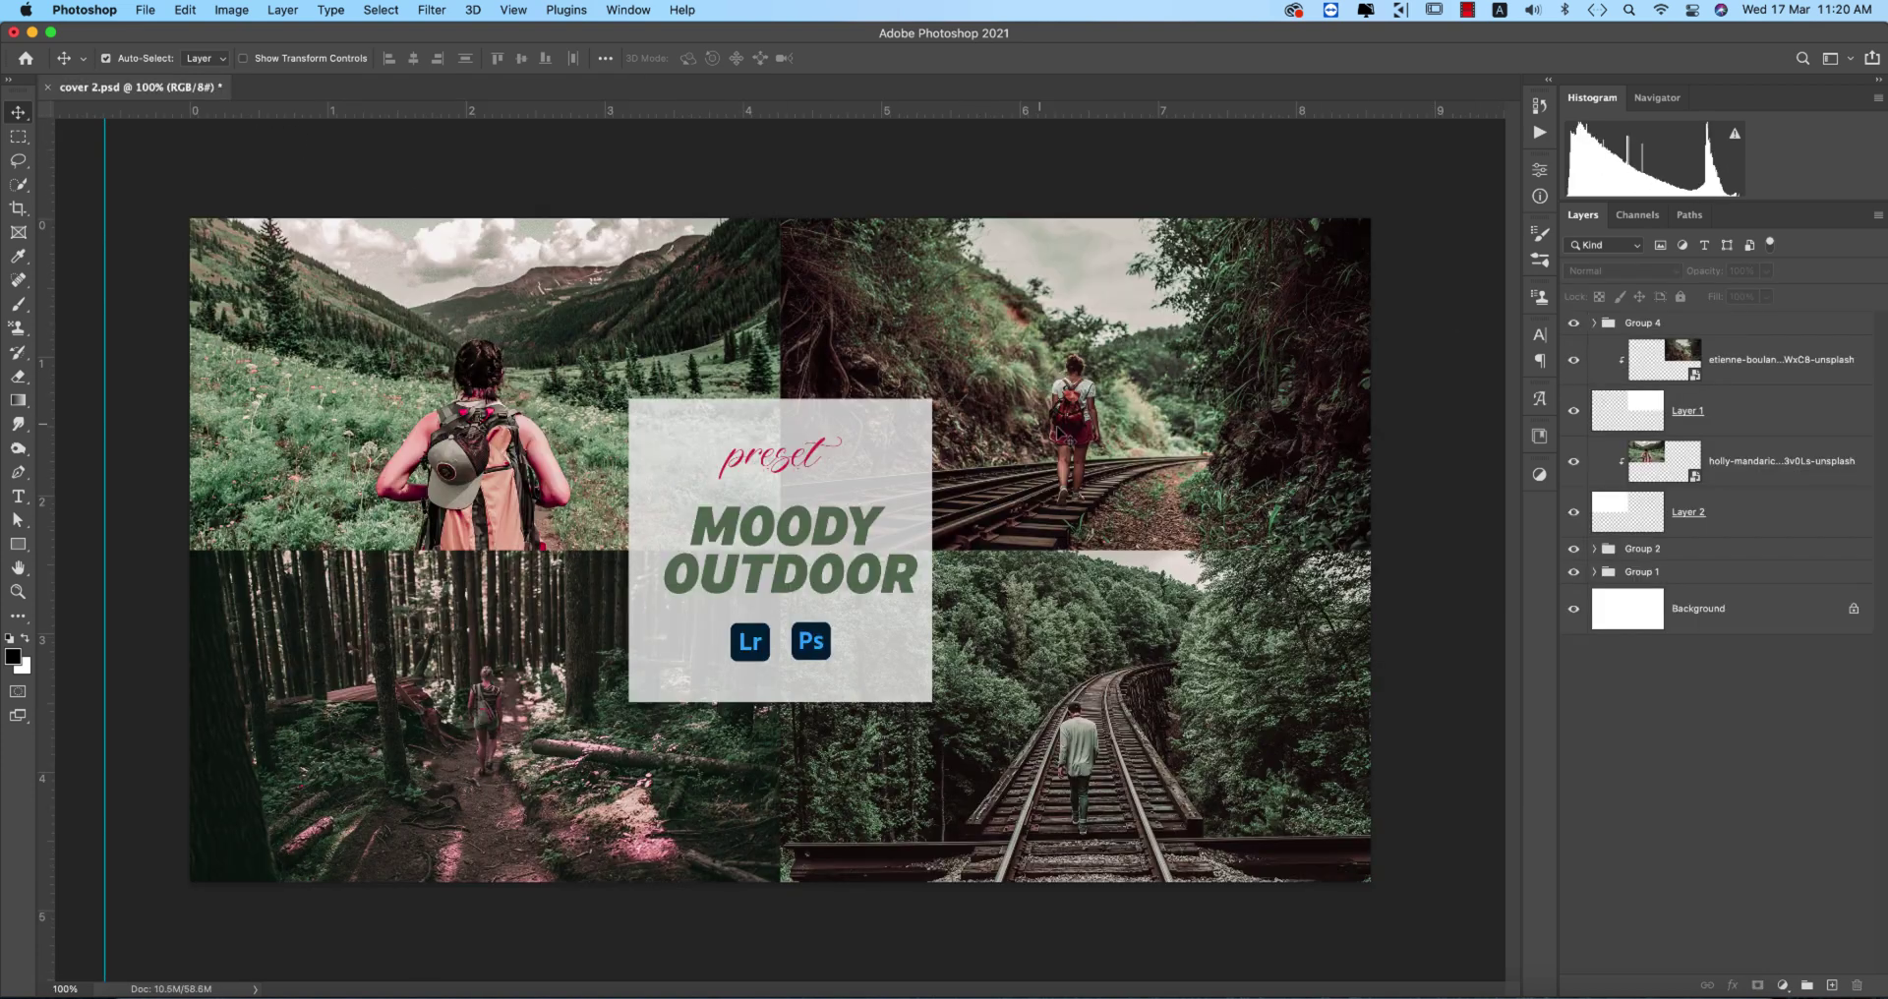
Open the garrett-parker forest photo from the 16-3-21 folder, close it, and return Home.
click(147, 12)
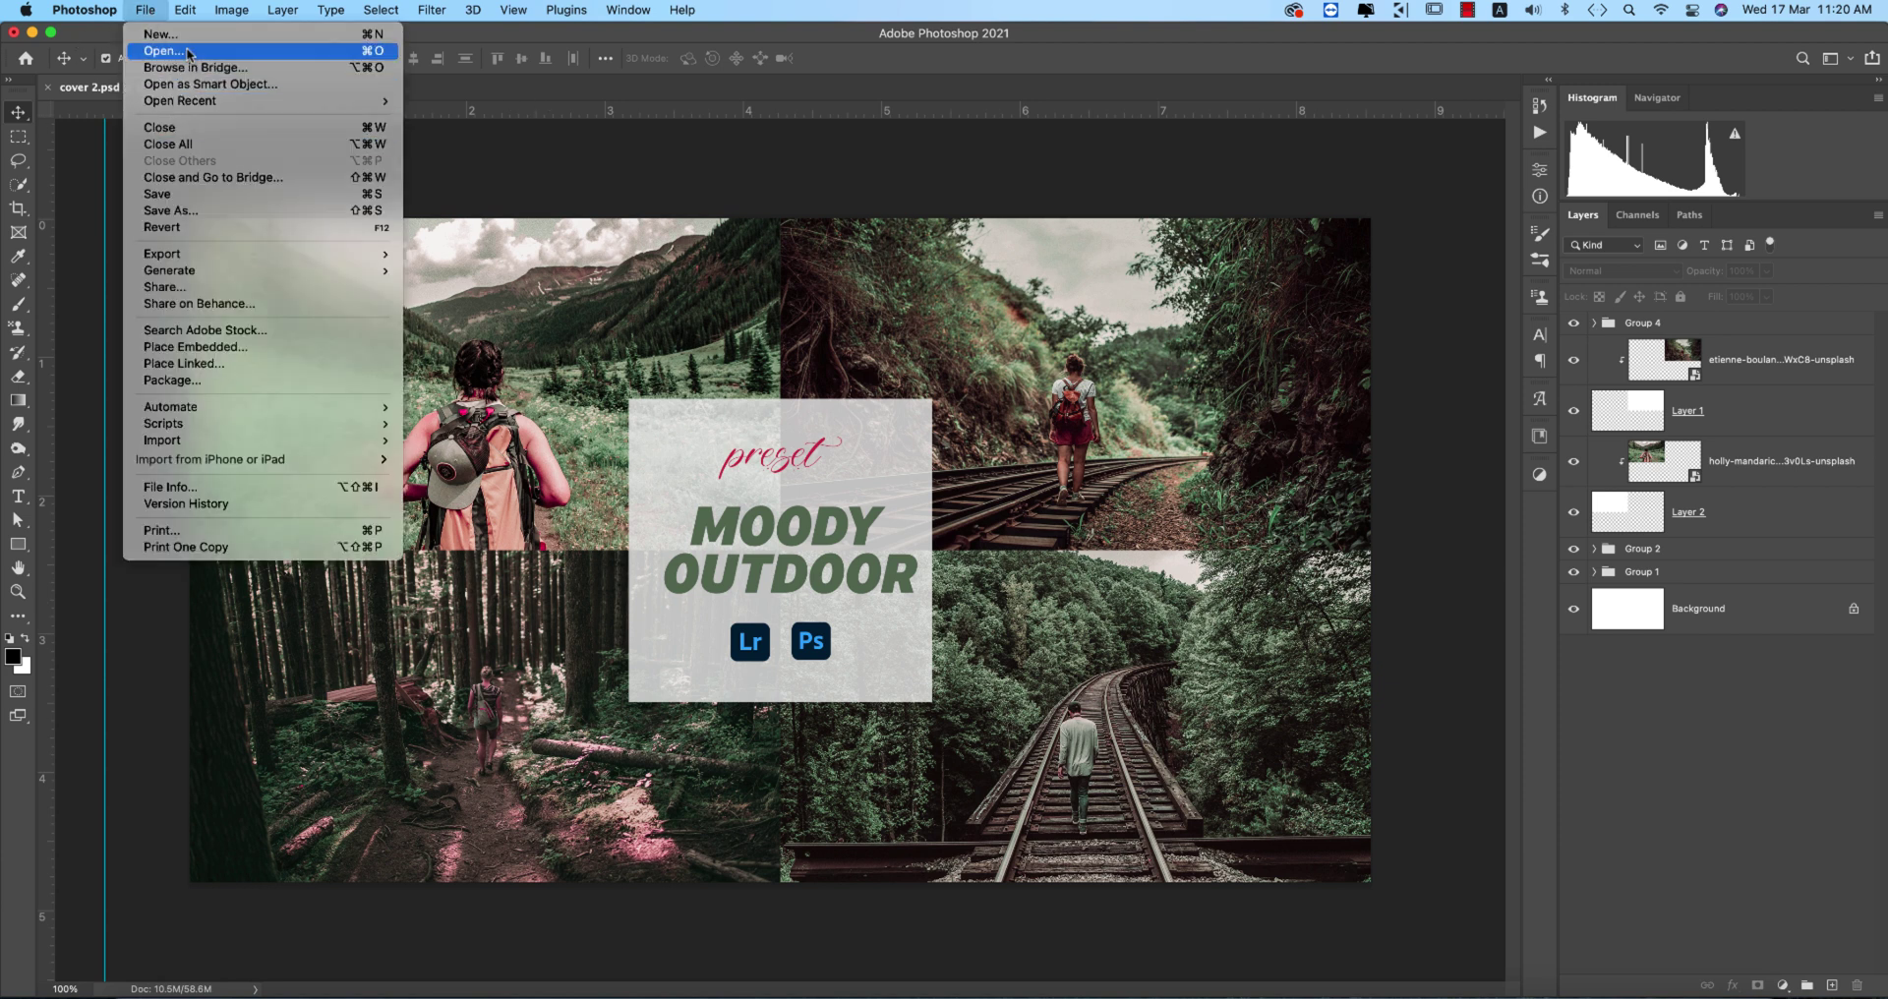
click(162, 50)
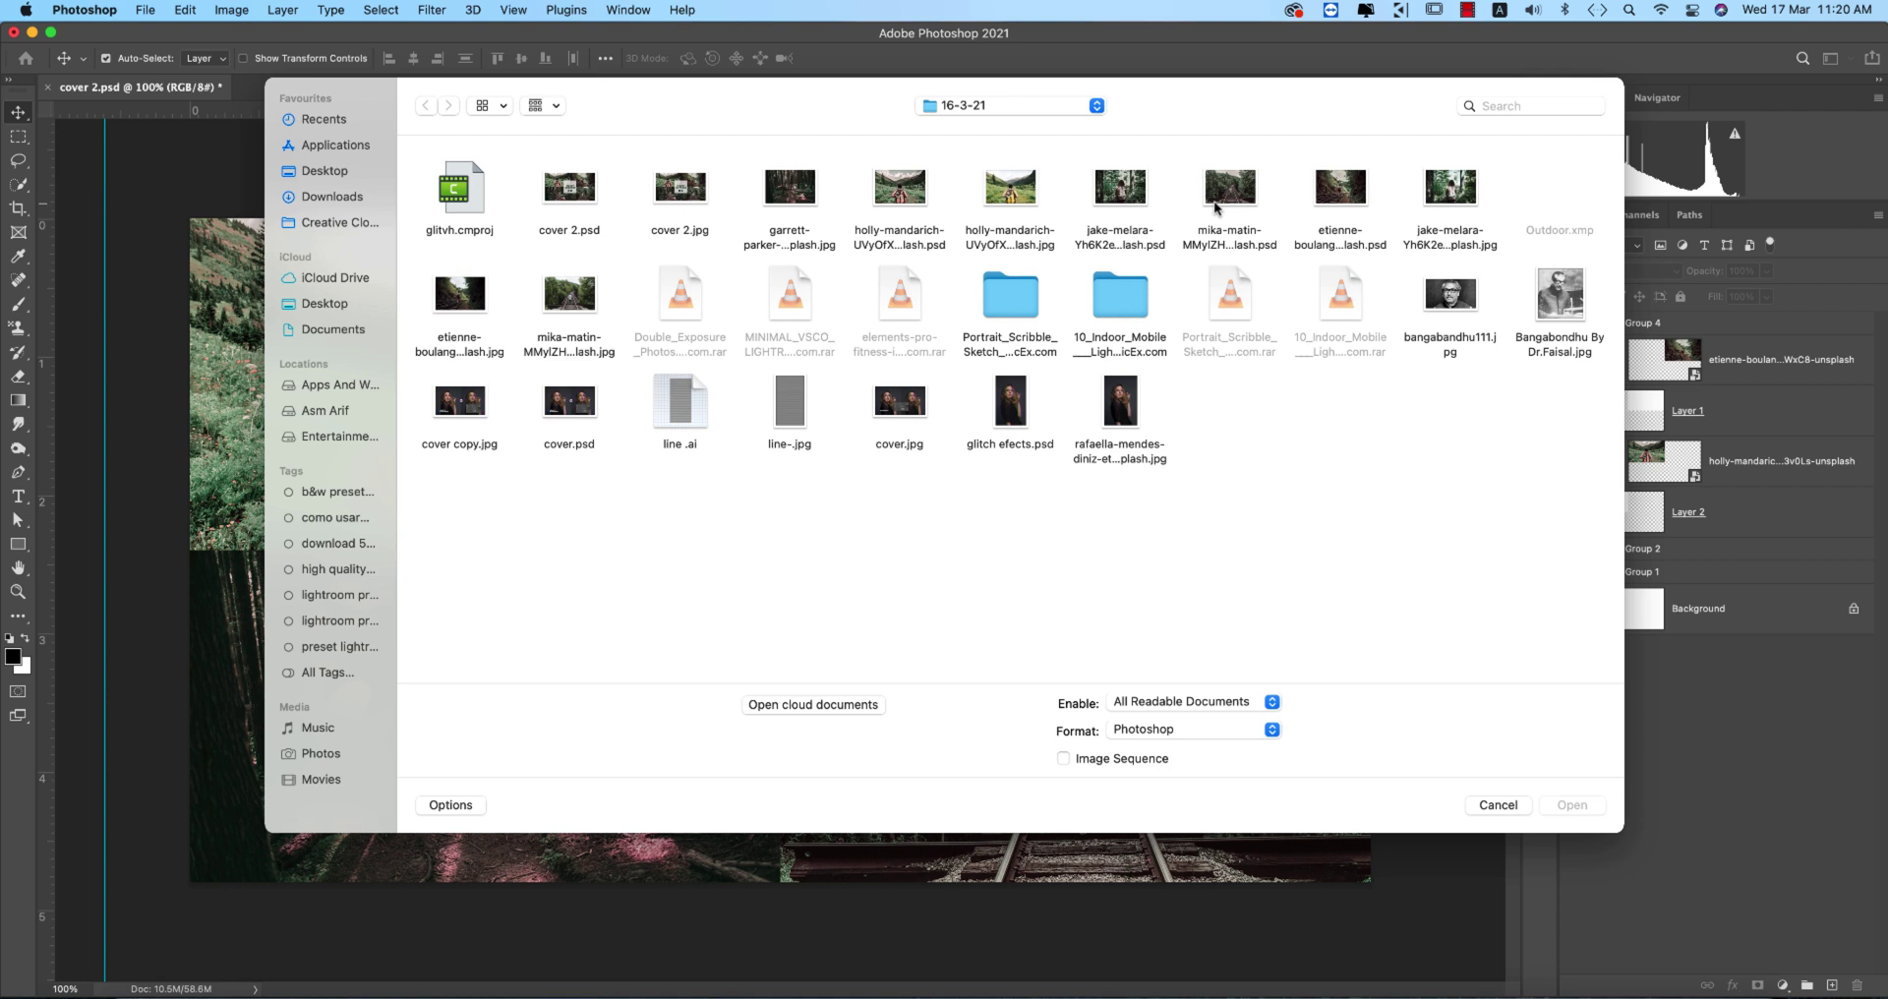
click(1451, 192)
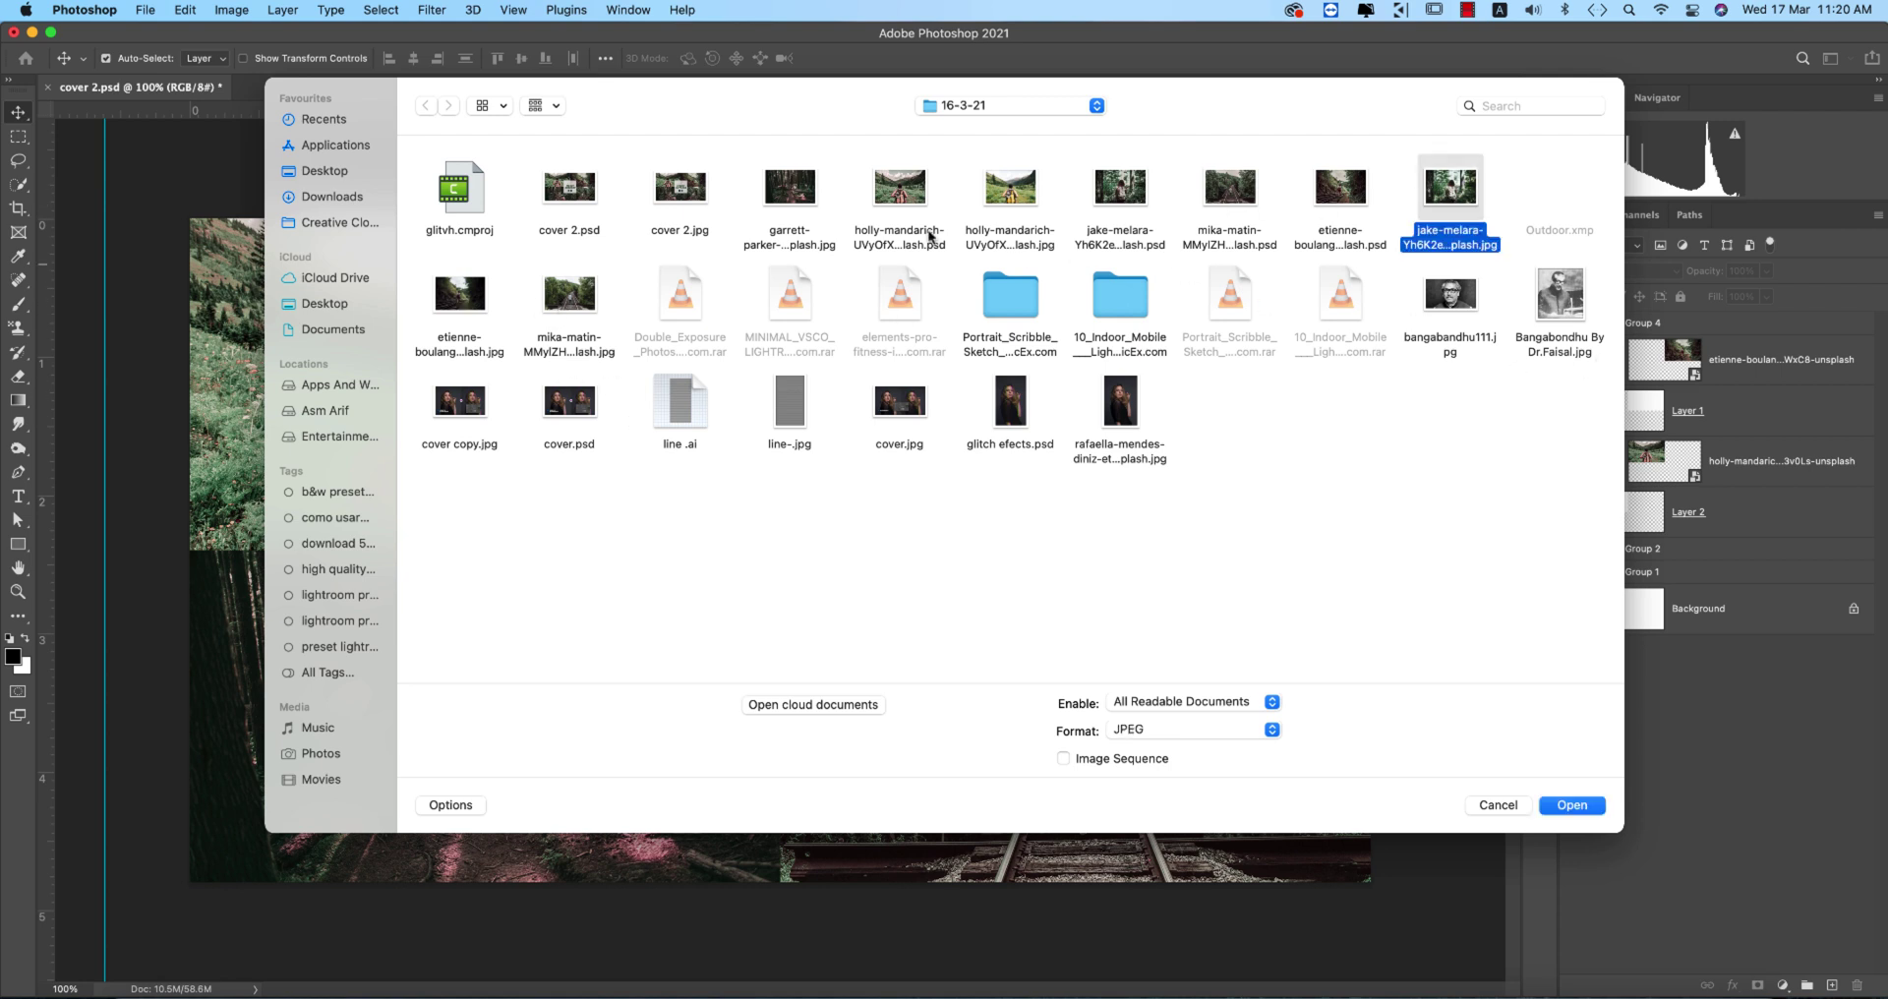
click(800, 196)
double_click(800, 195)
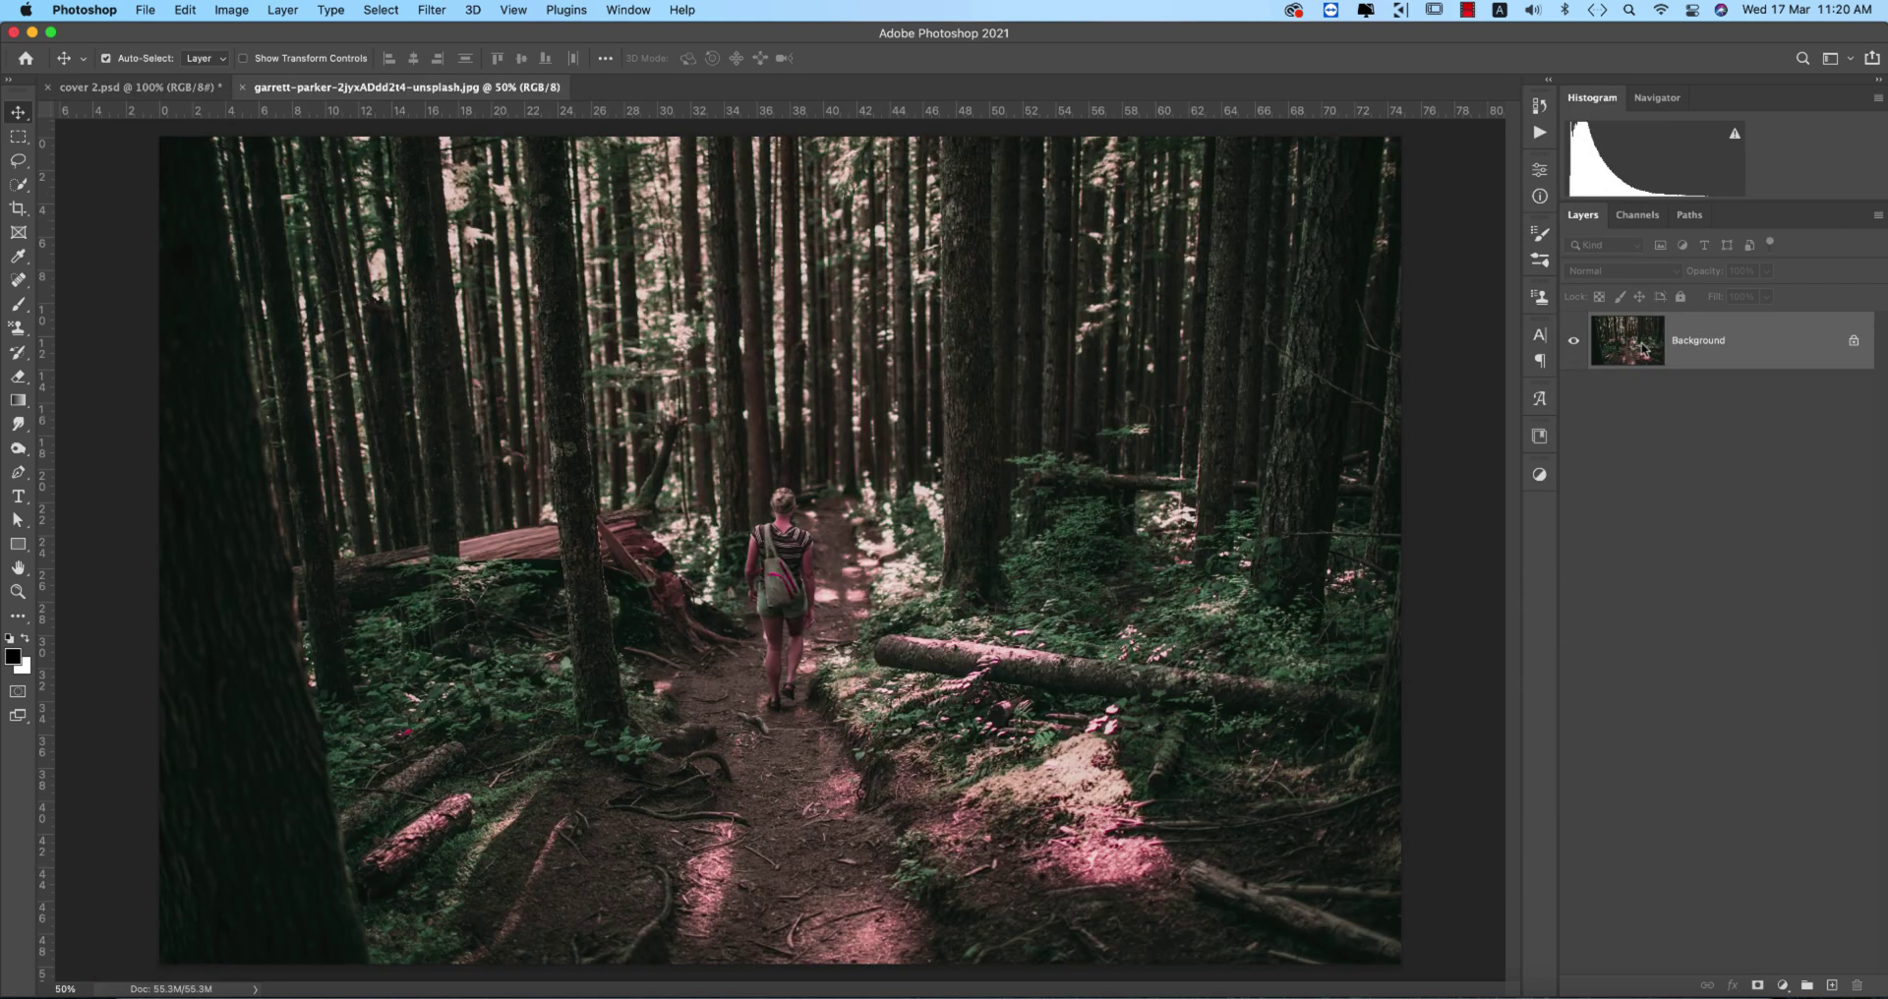
click(241, 88)
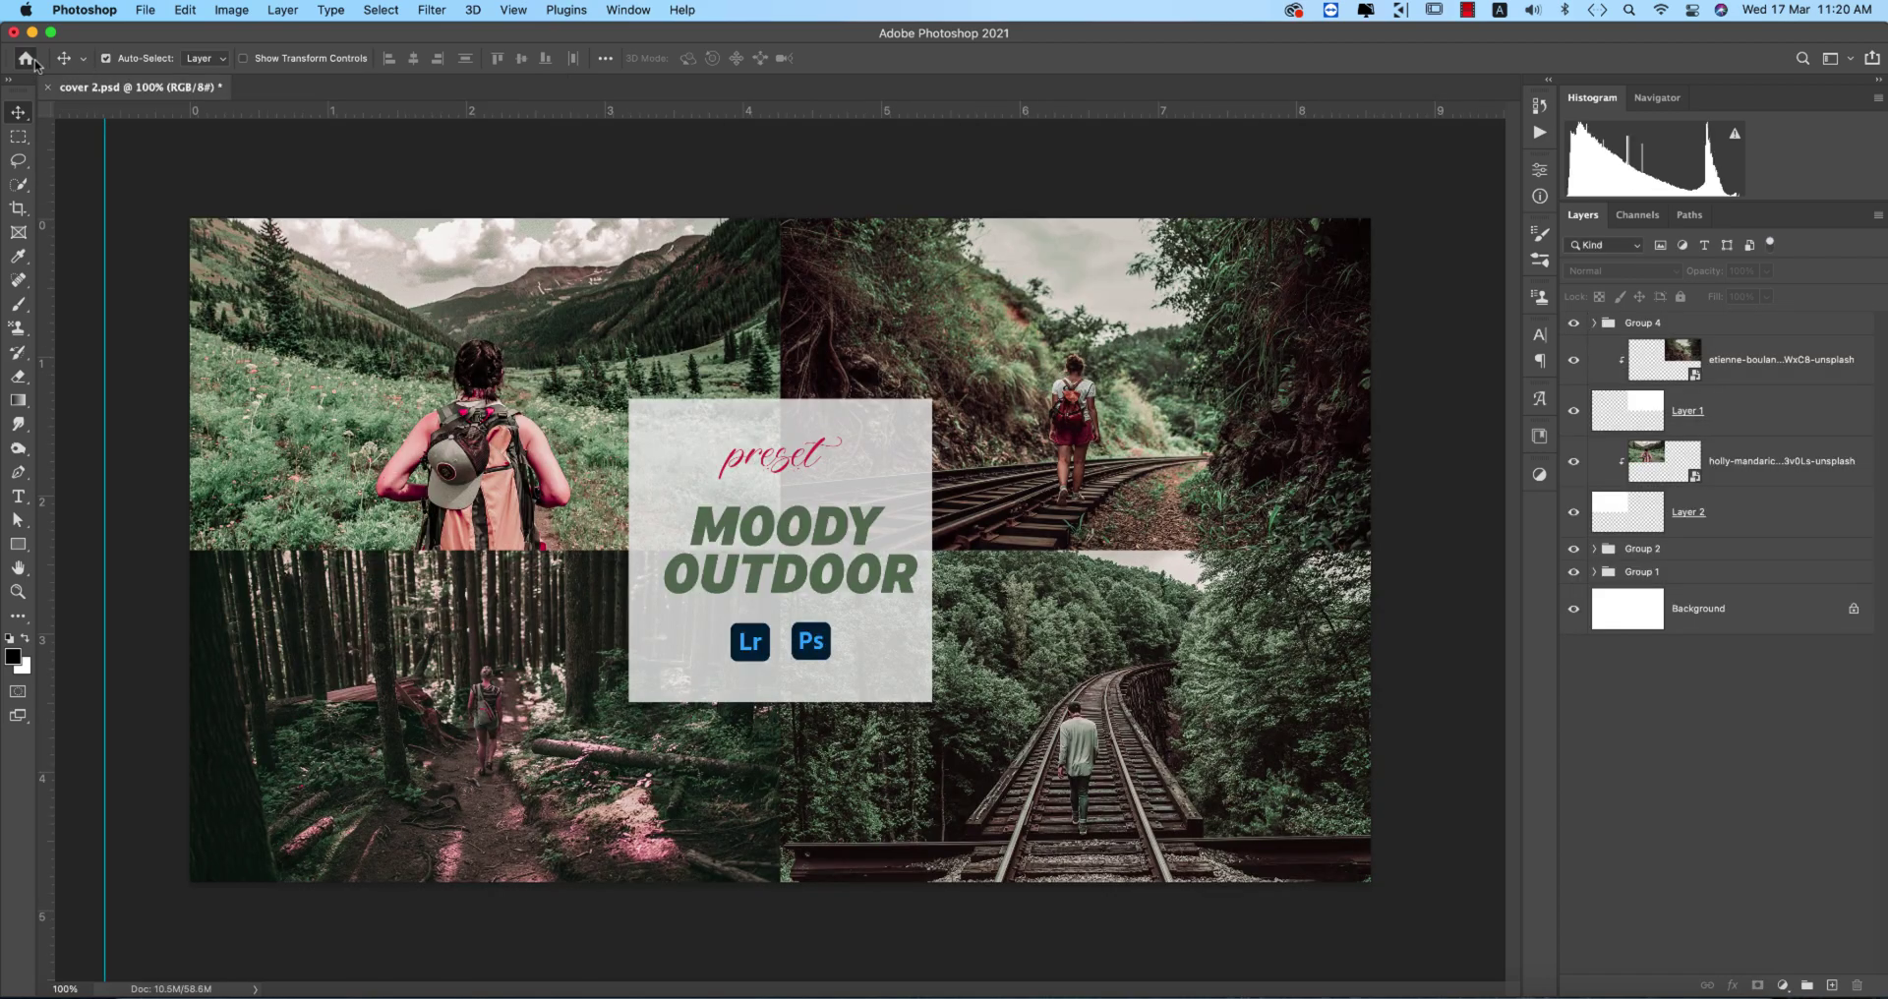
click(26, 59)
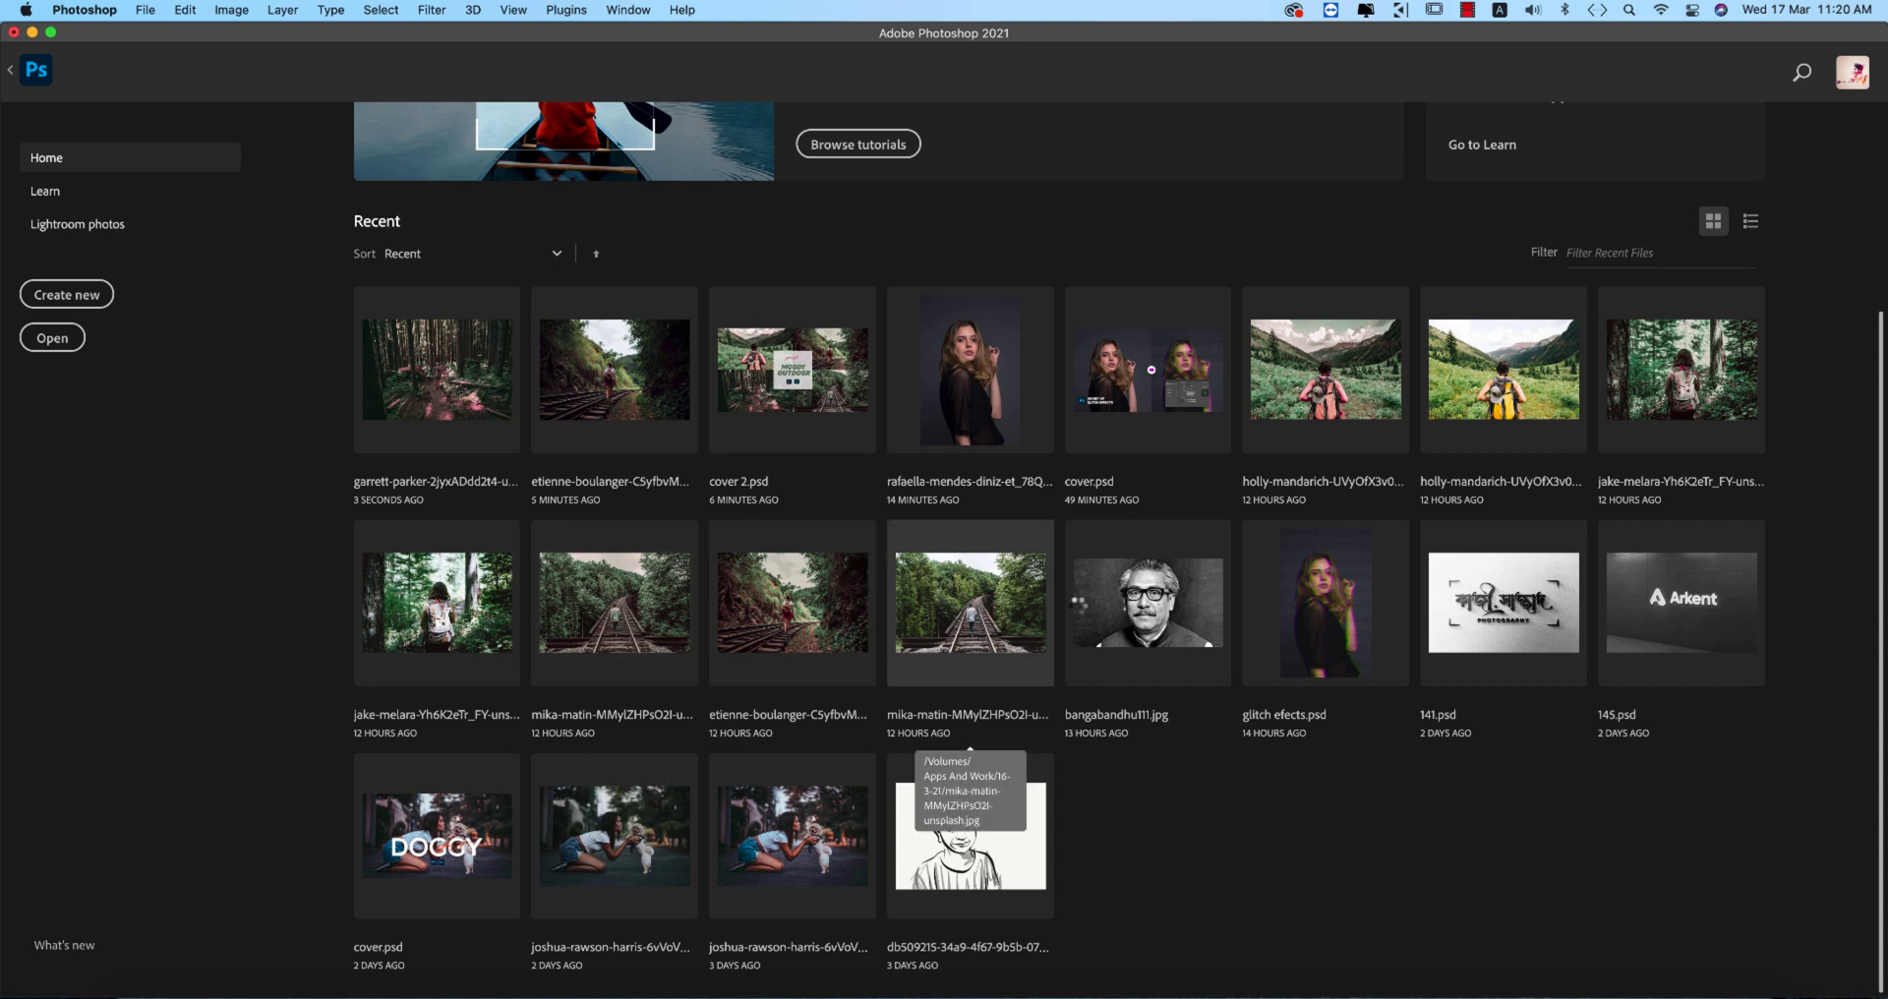
Open the man-on-tracks photo, duplicate it to Layer 1, and load Outdoor.xmp in Camera Raw.
click(1051, 602)
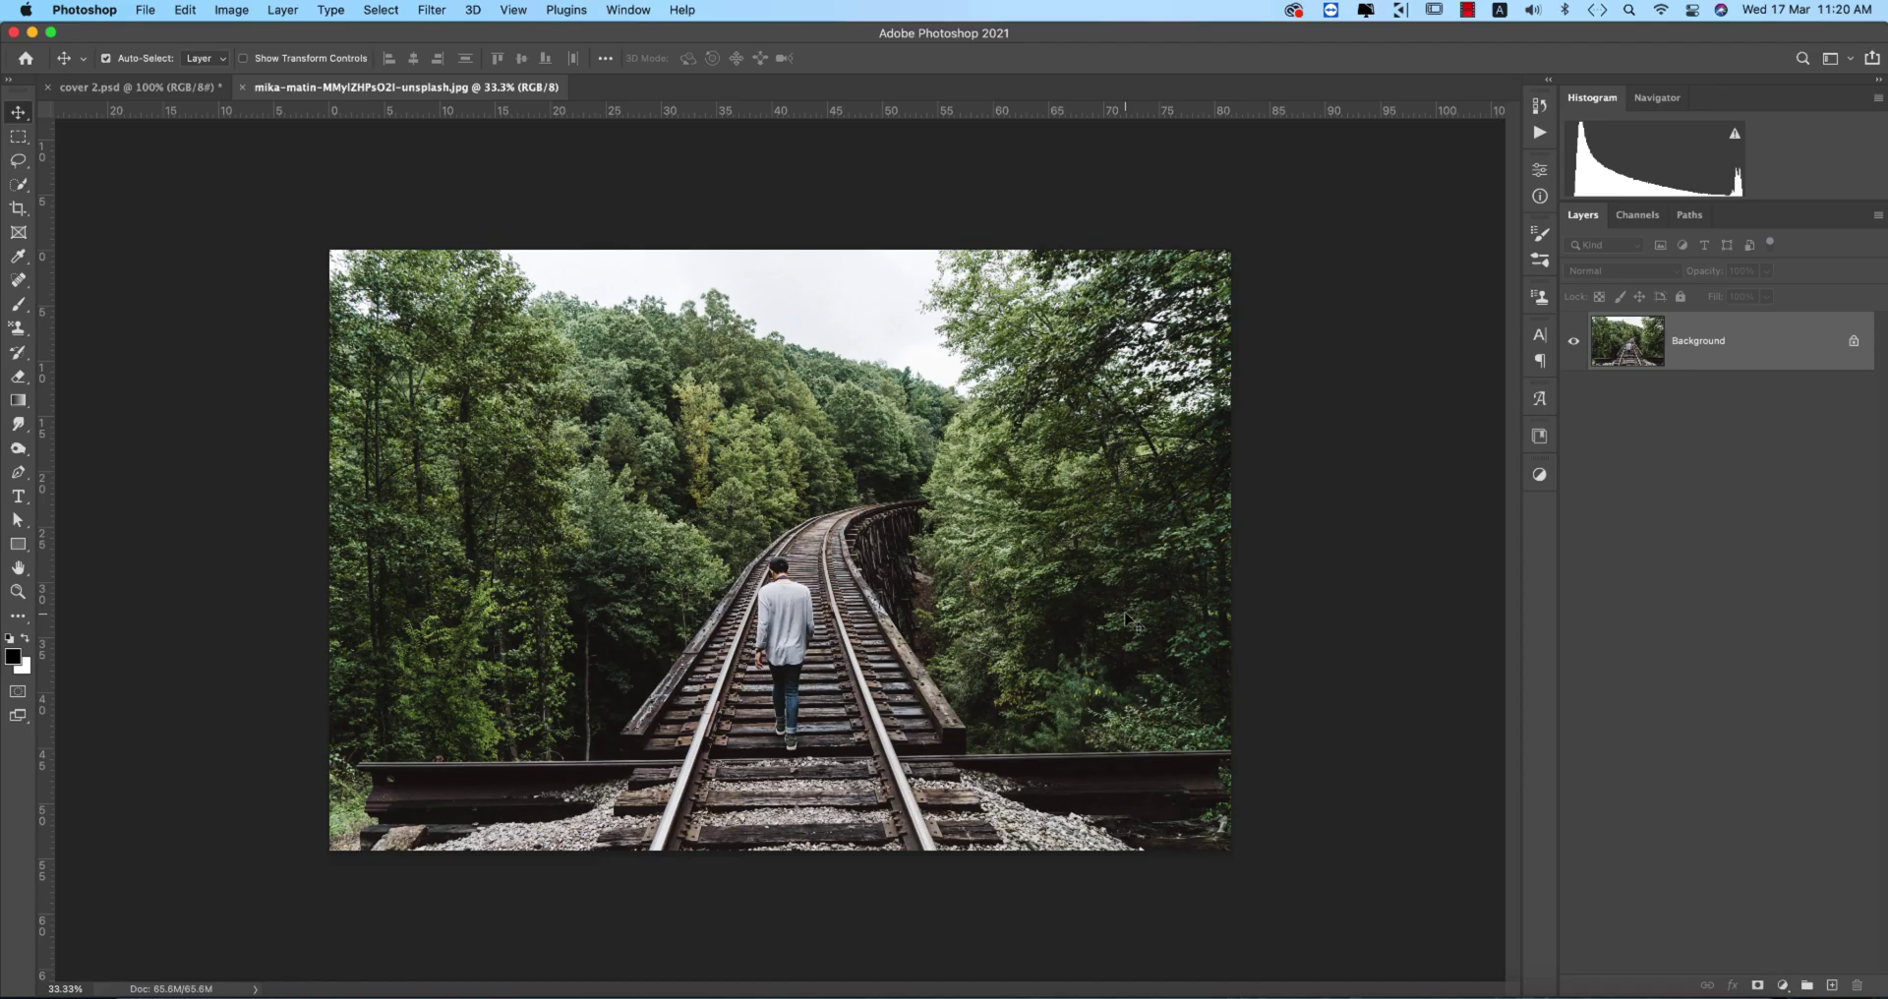
key(super+j)
click(429, 12)
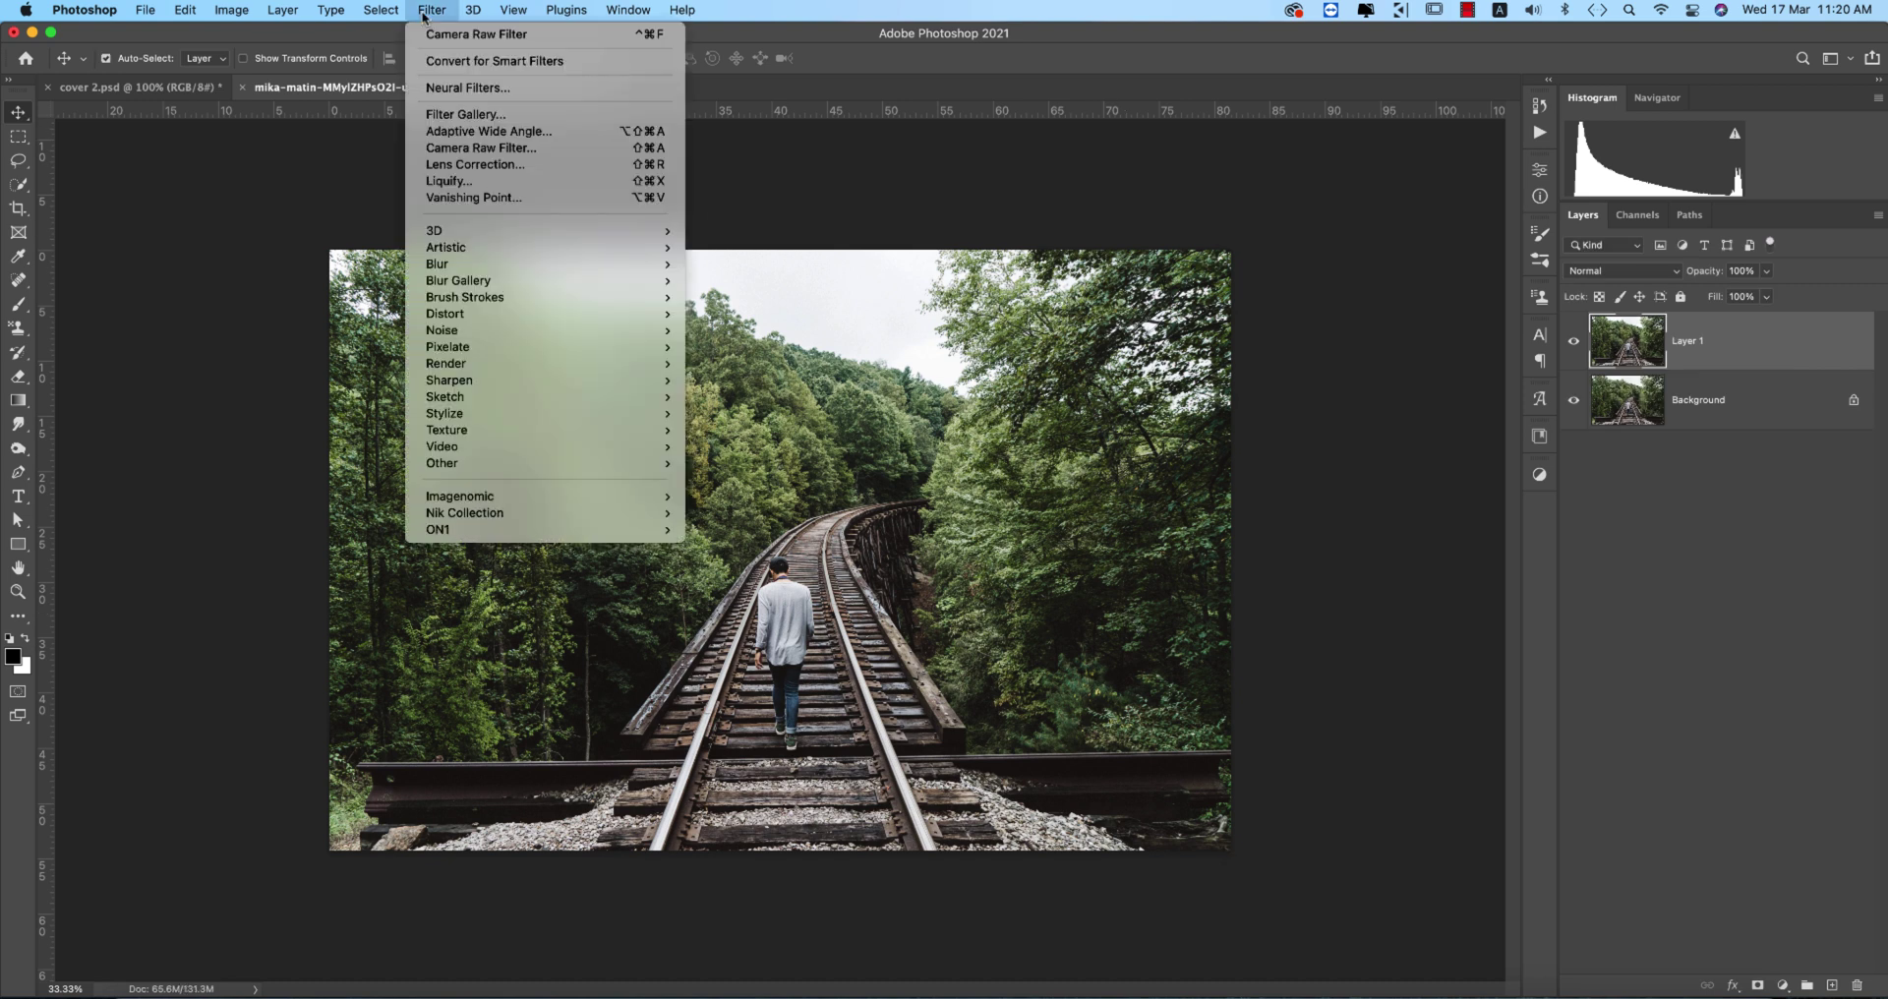
click(850, 224)
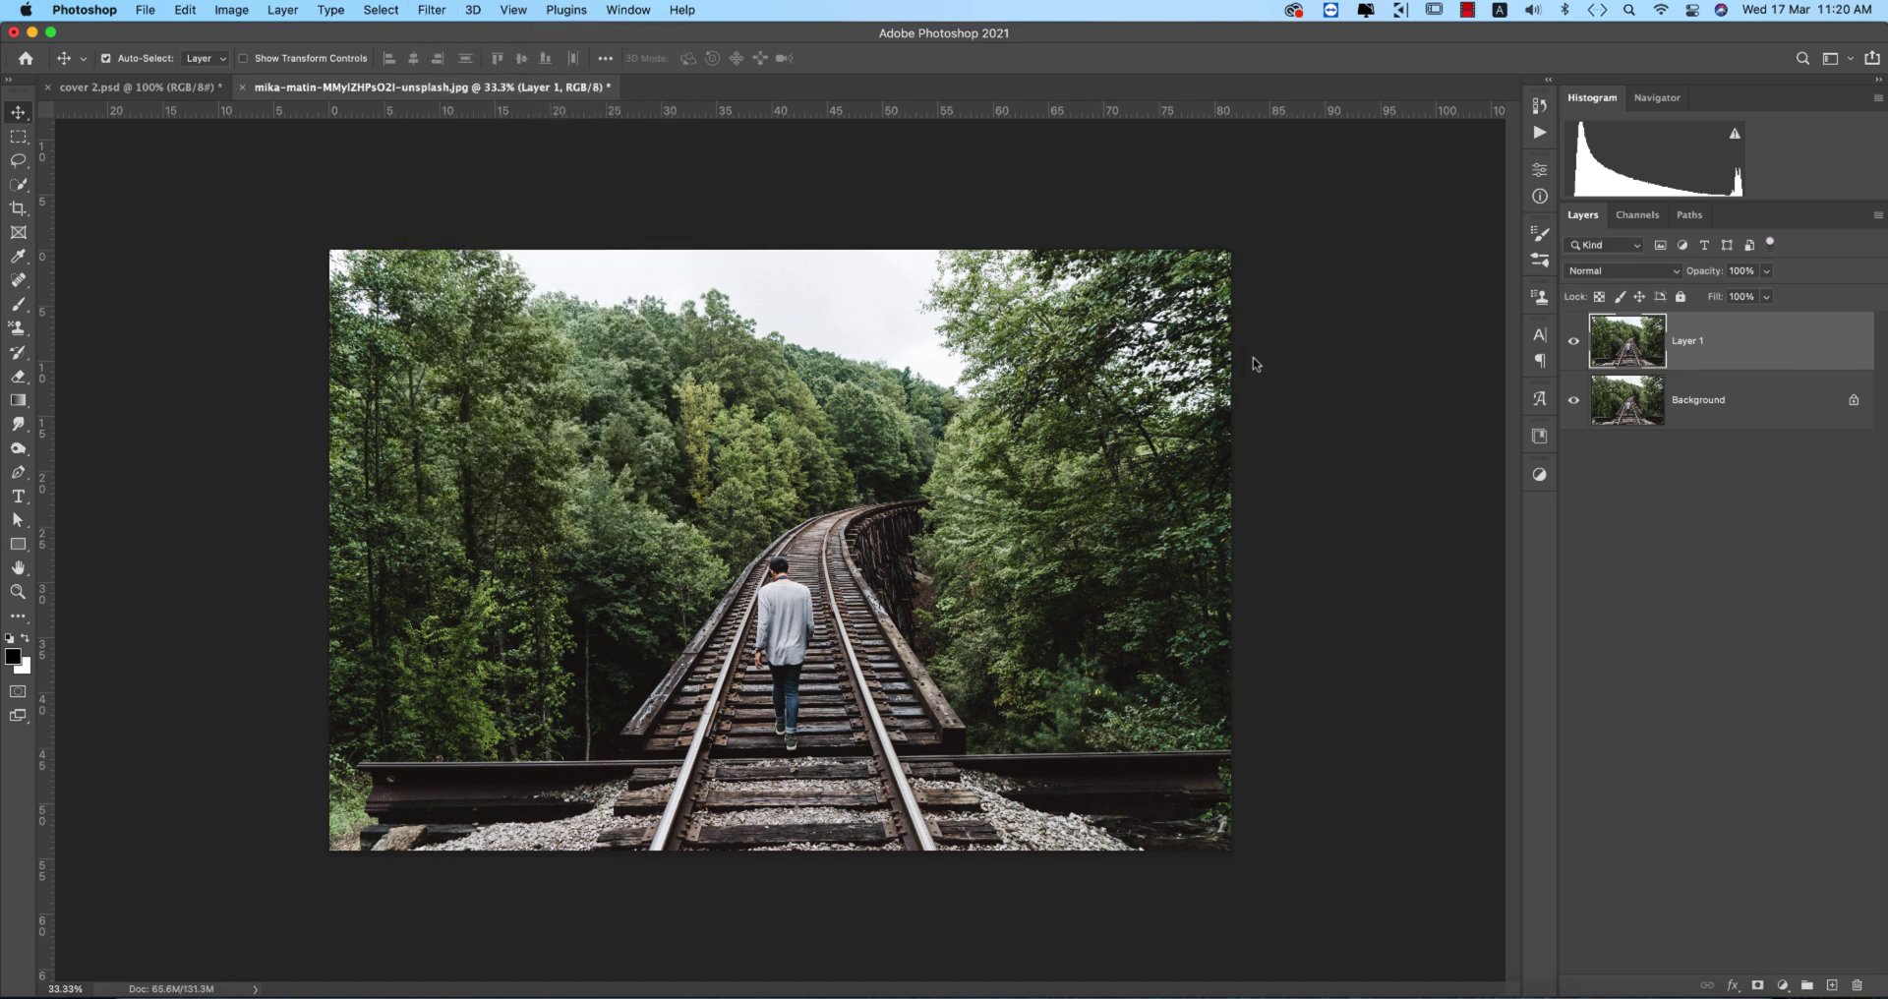
key(super+shift+a)
click(1871, 318)
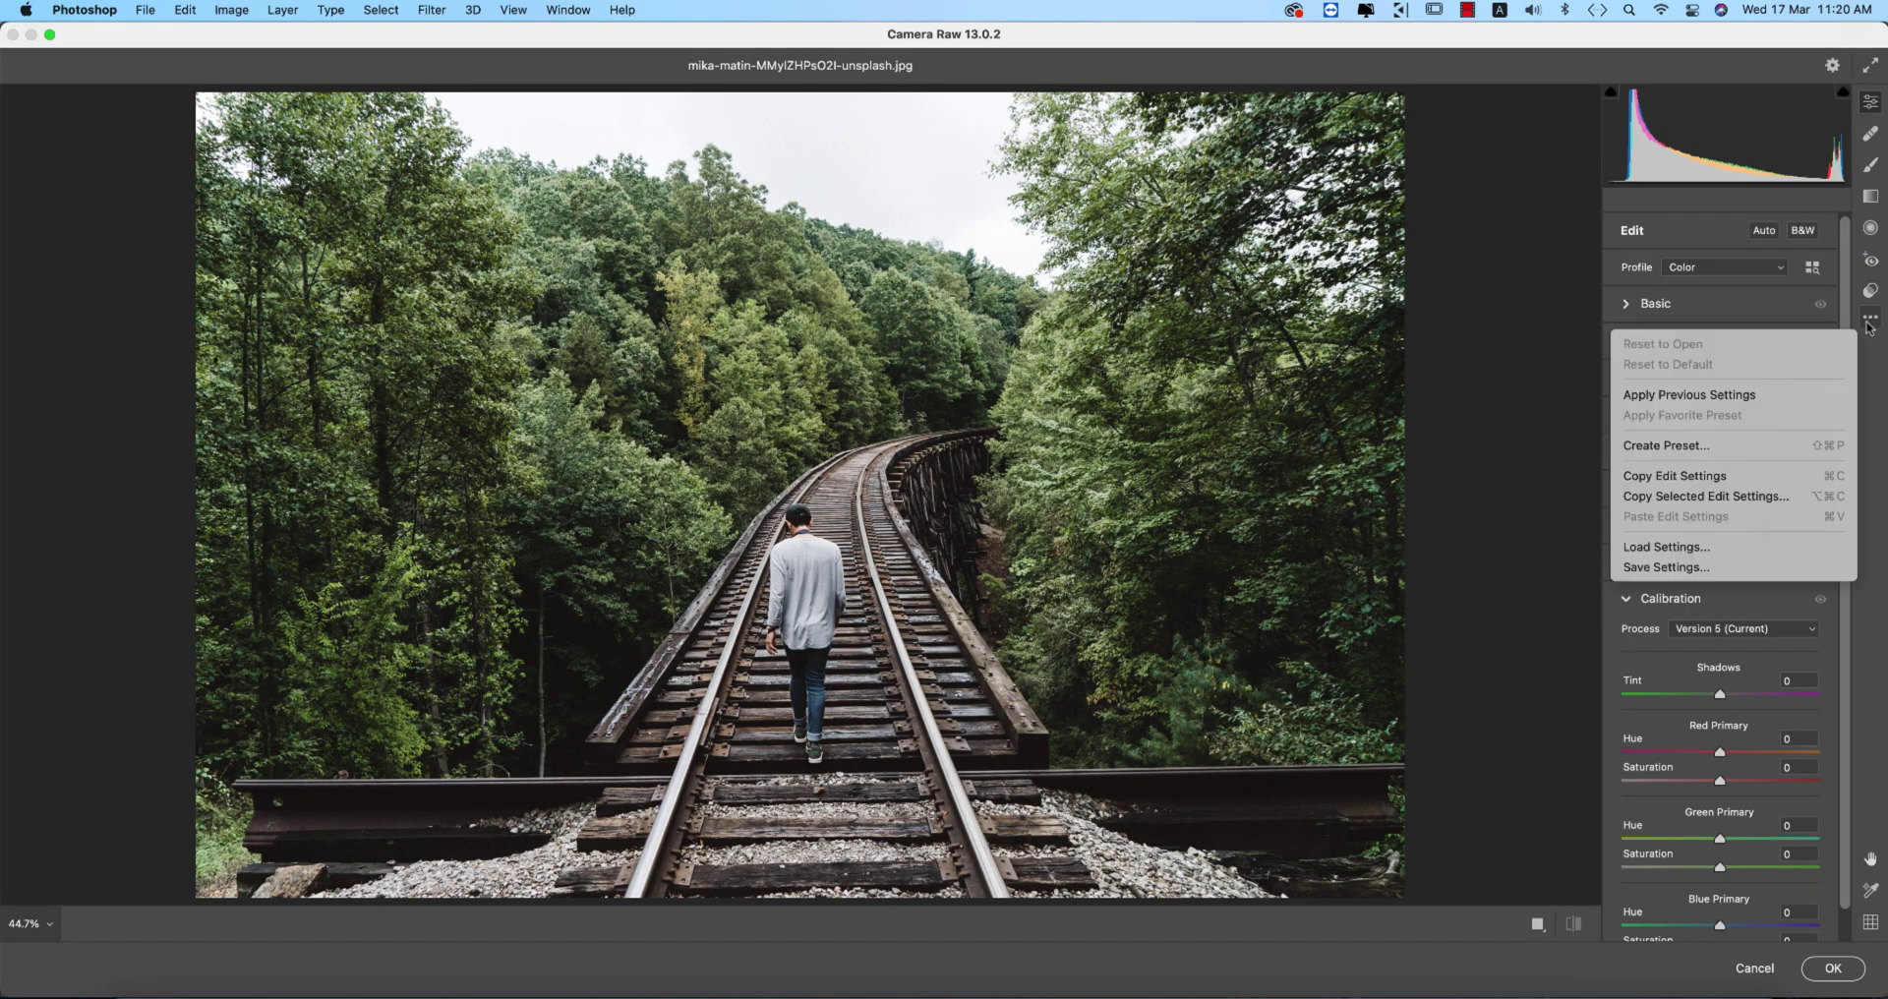
click(1651, 546)
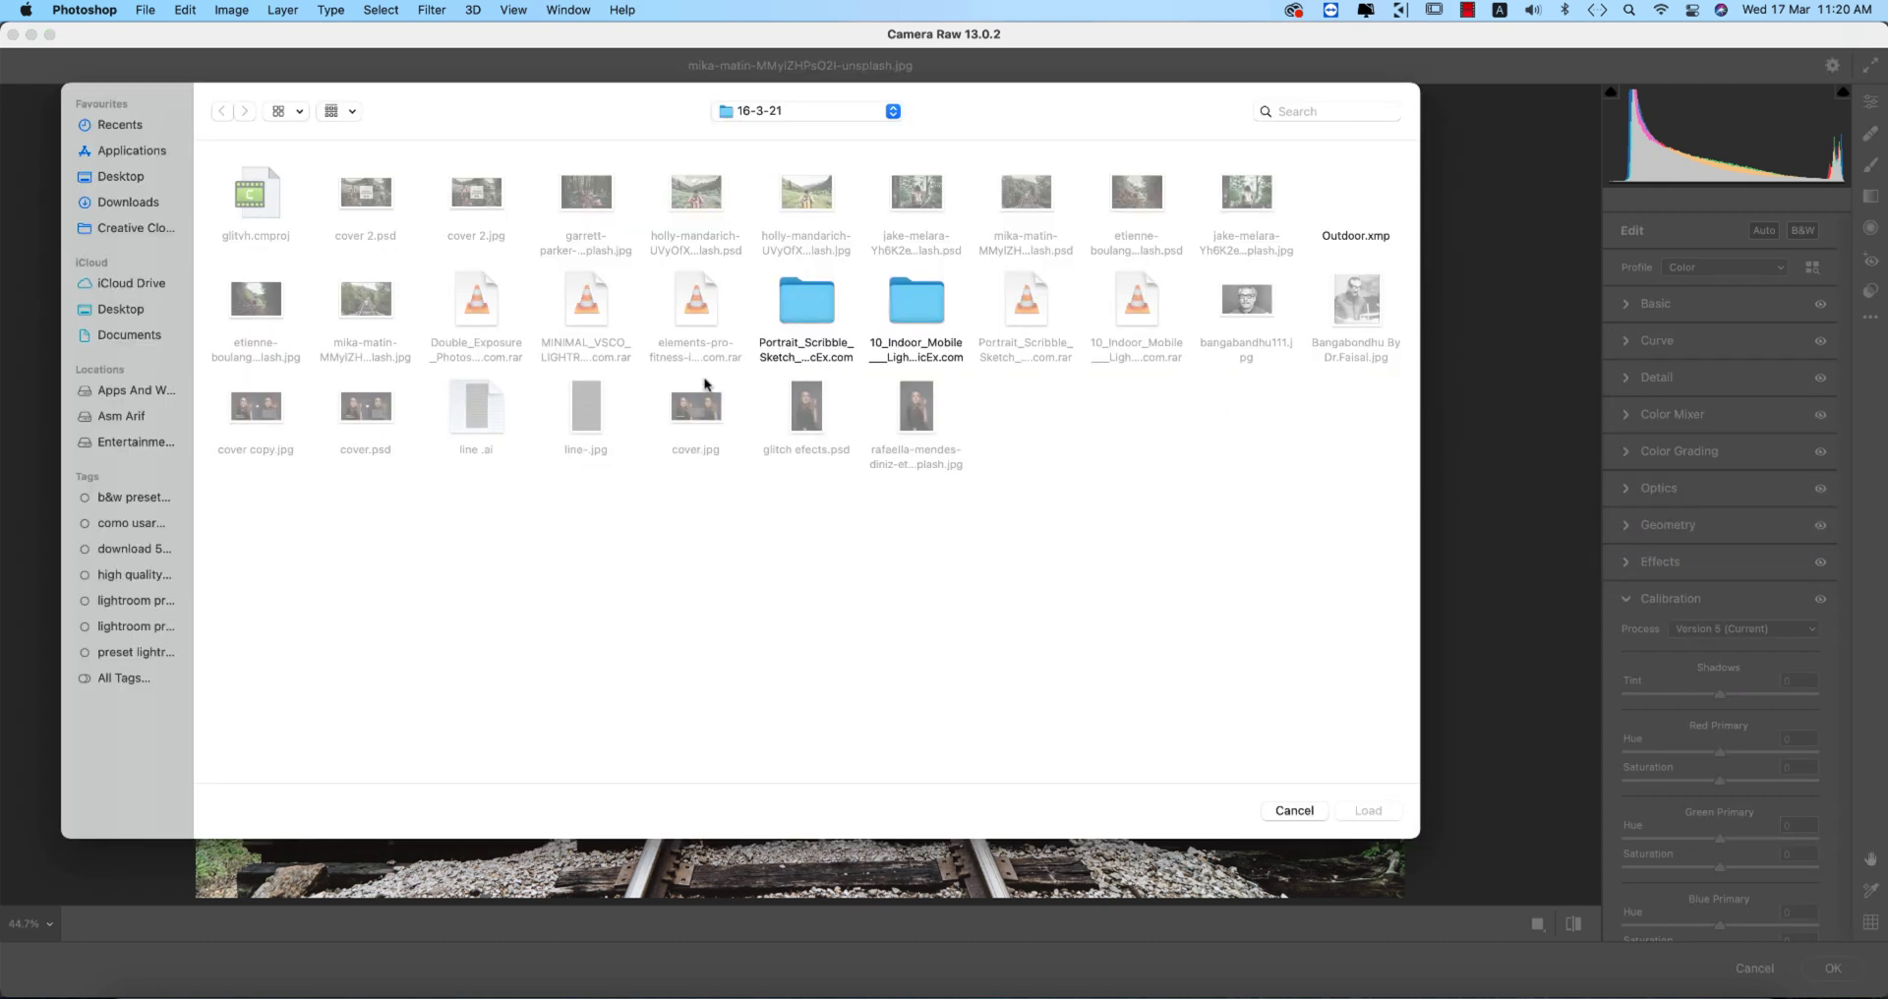
click(1335, 241)
double_click(1335, 241)
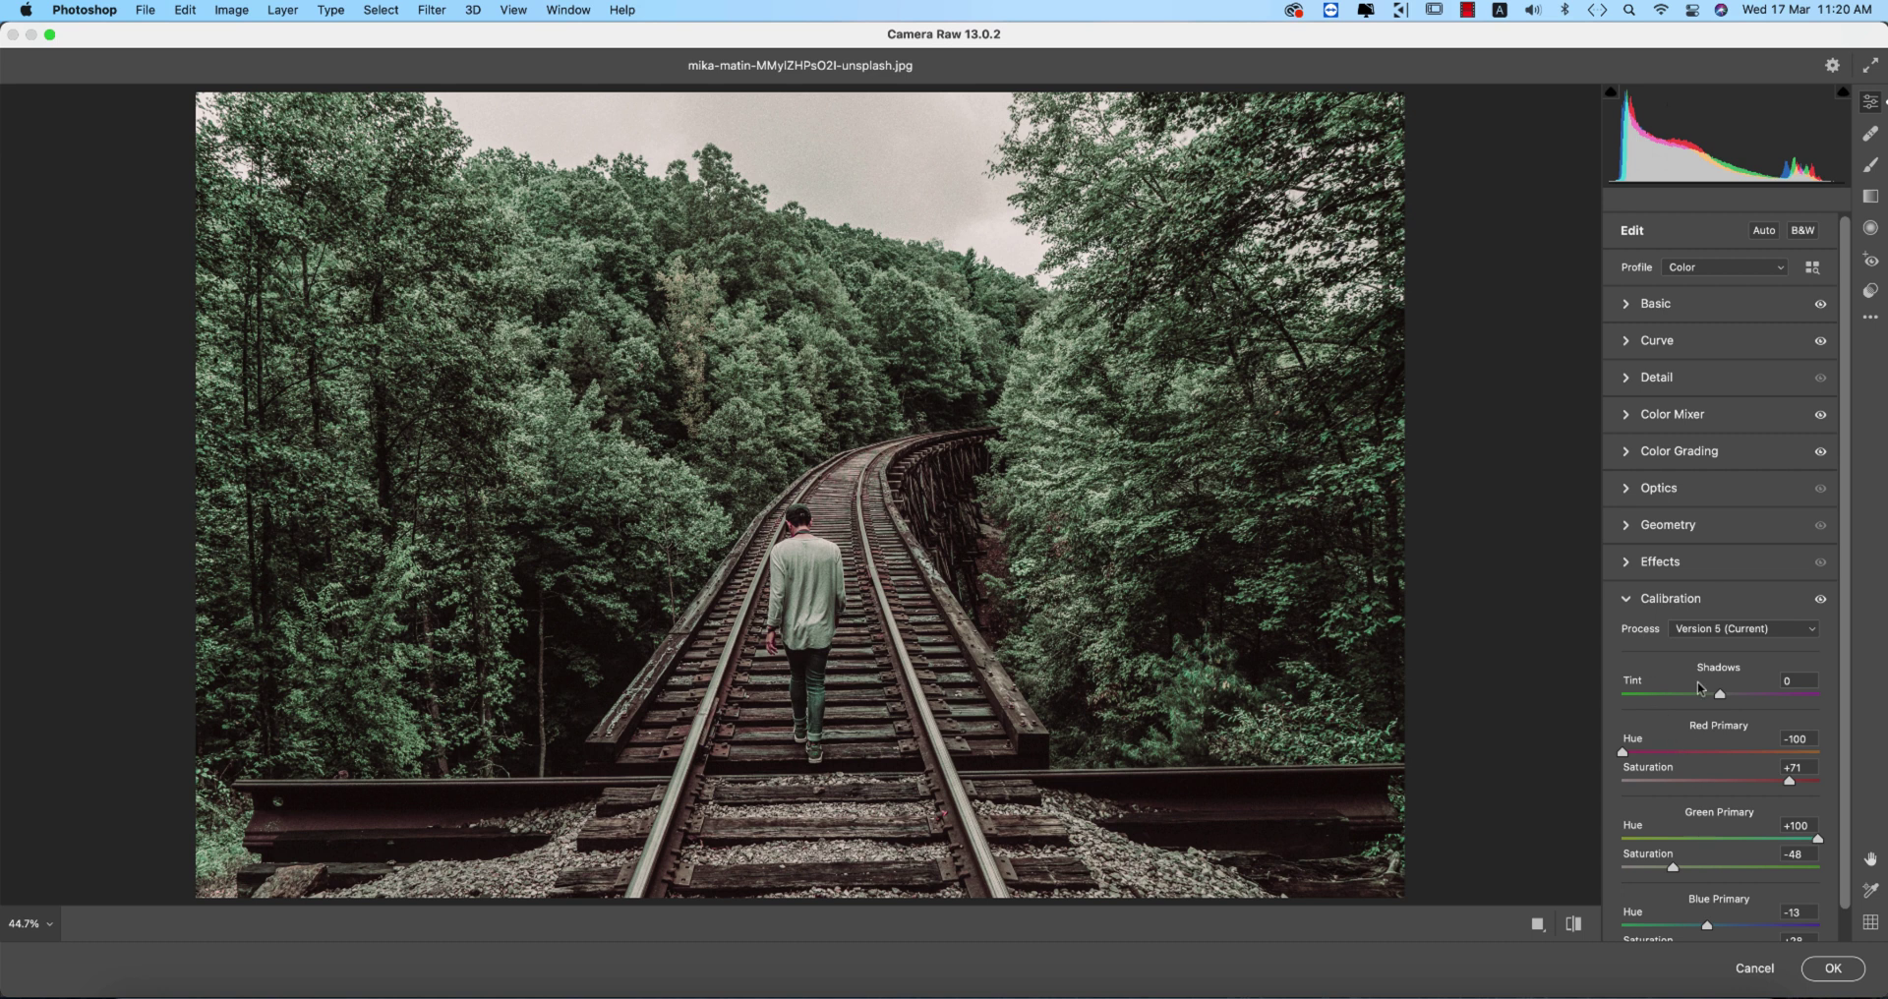
In the Color Mixer, adjust the Greens saturation, recheck hues, and compare before and after.
click(1628, 600)
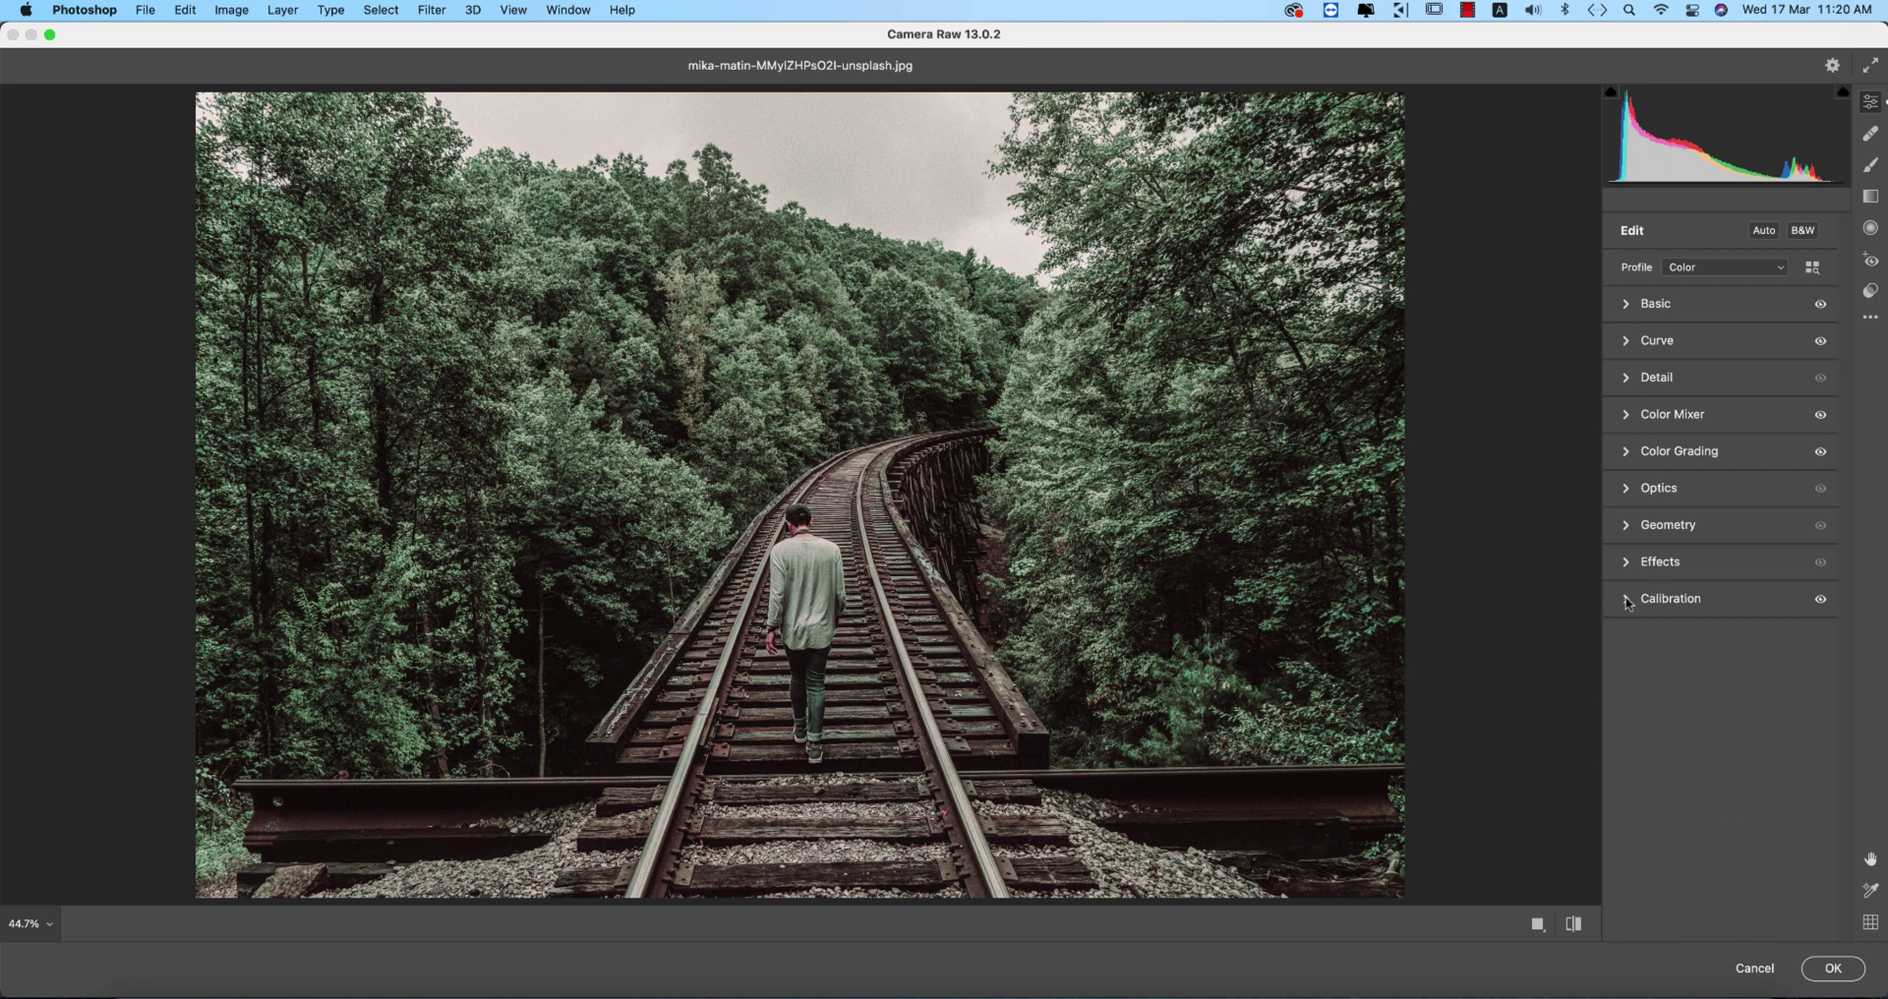
click(1627, 417)
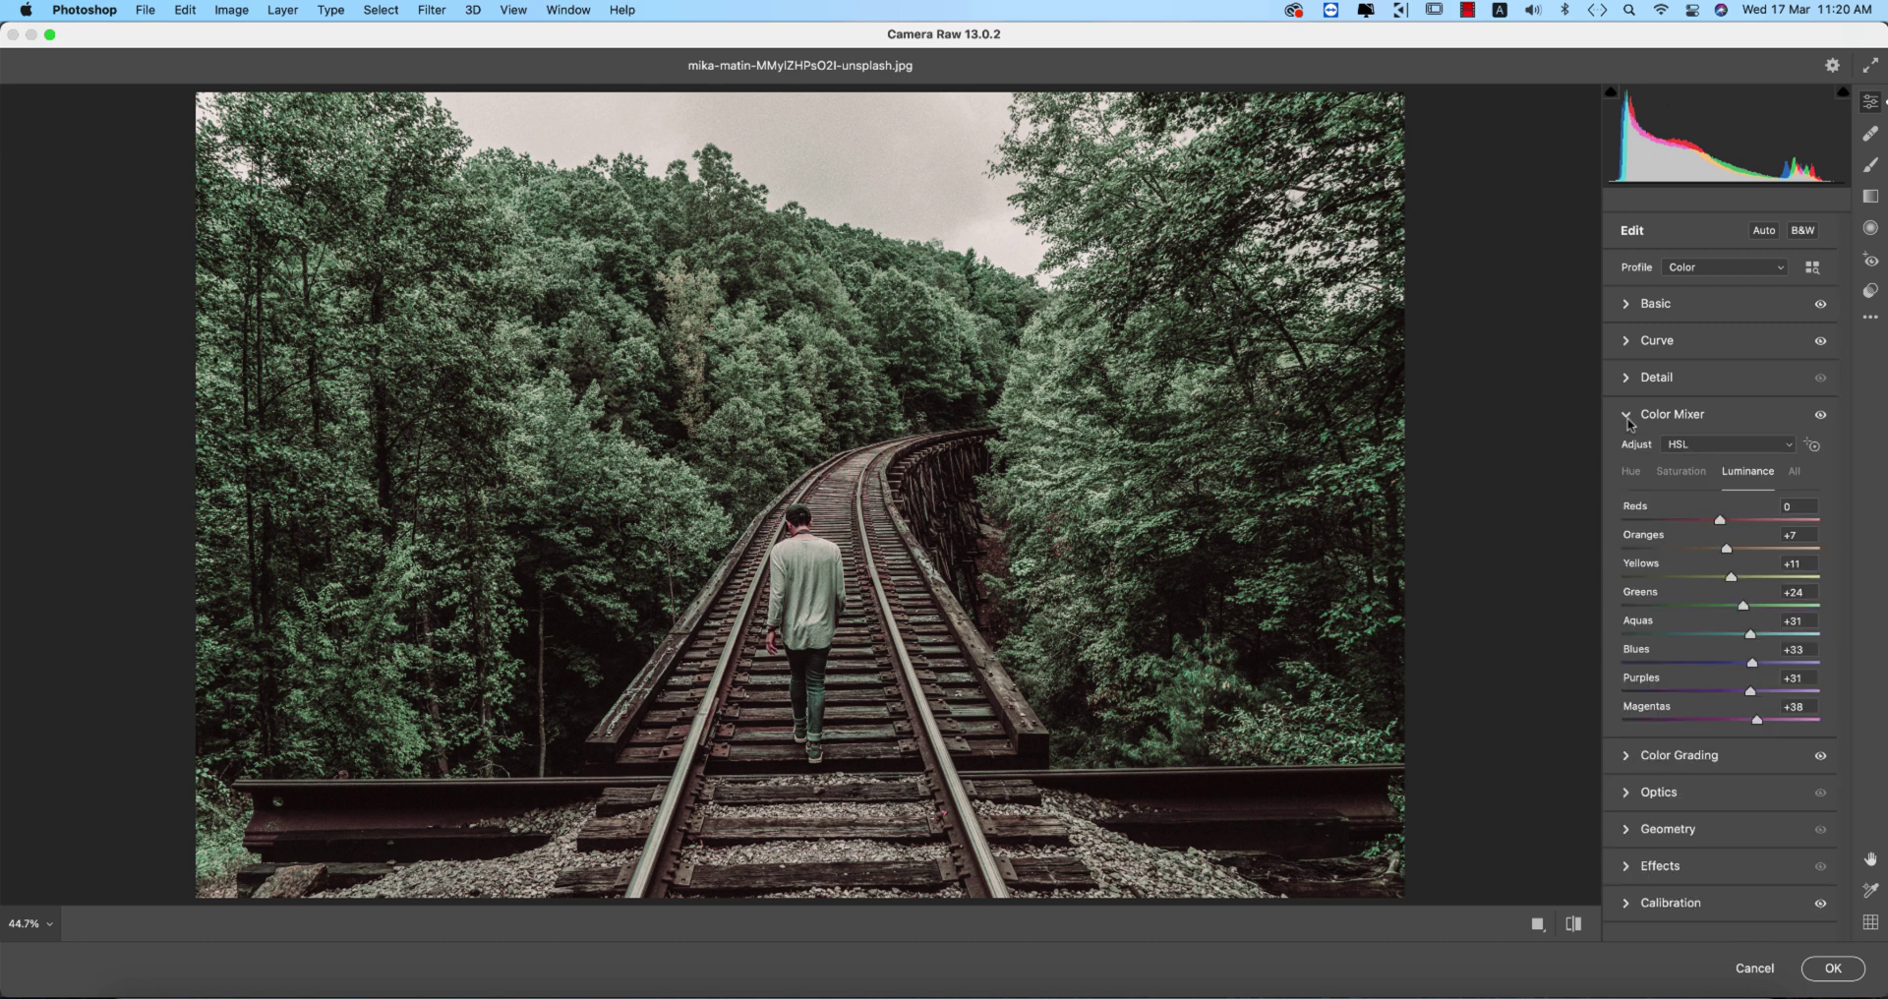
click(1690, 479)
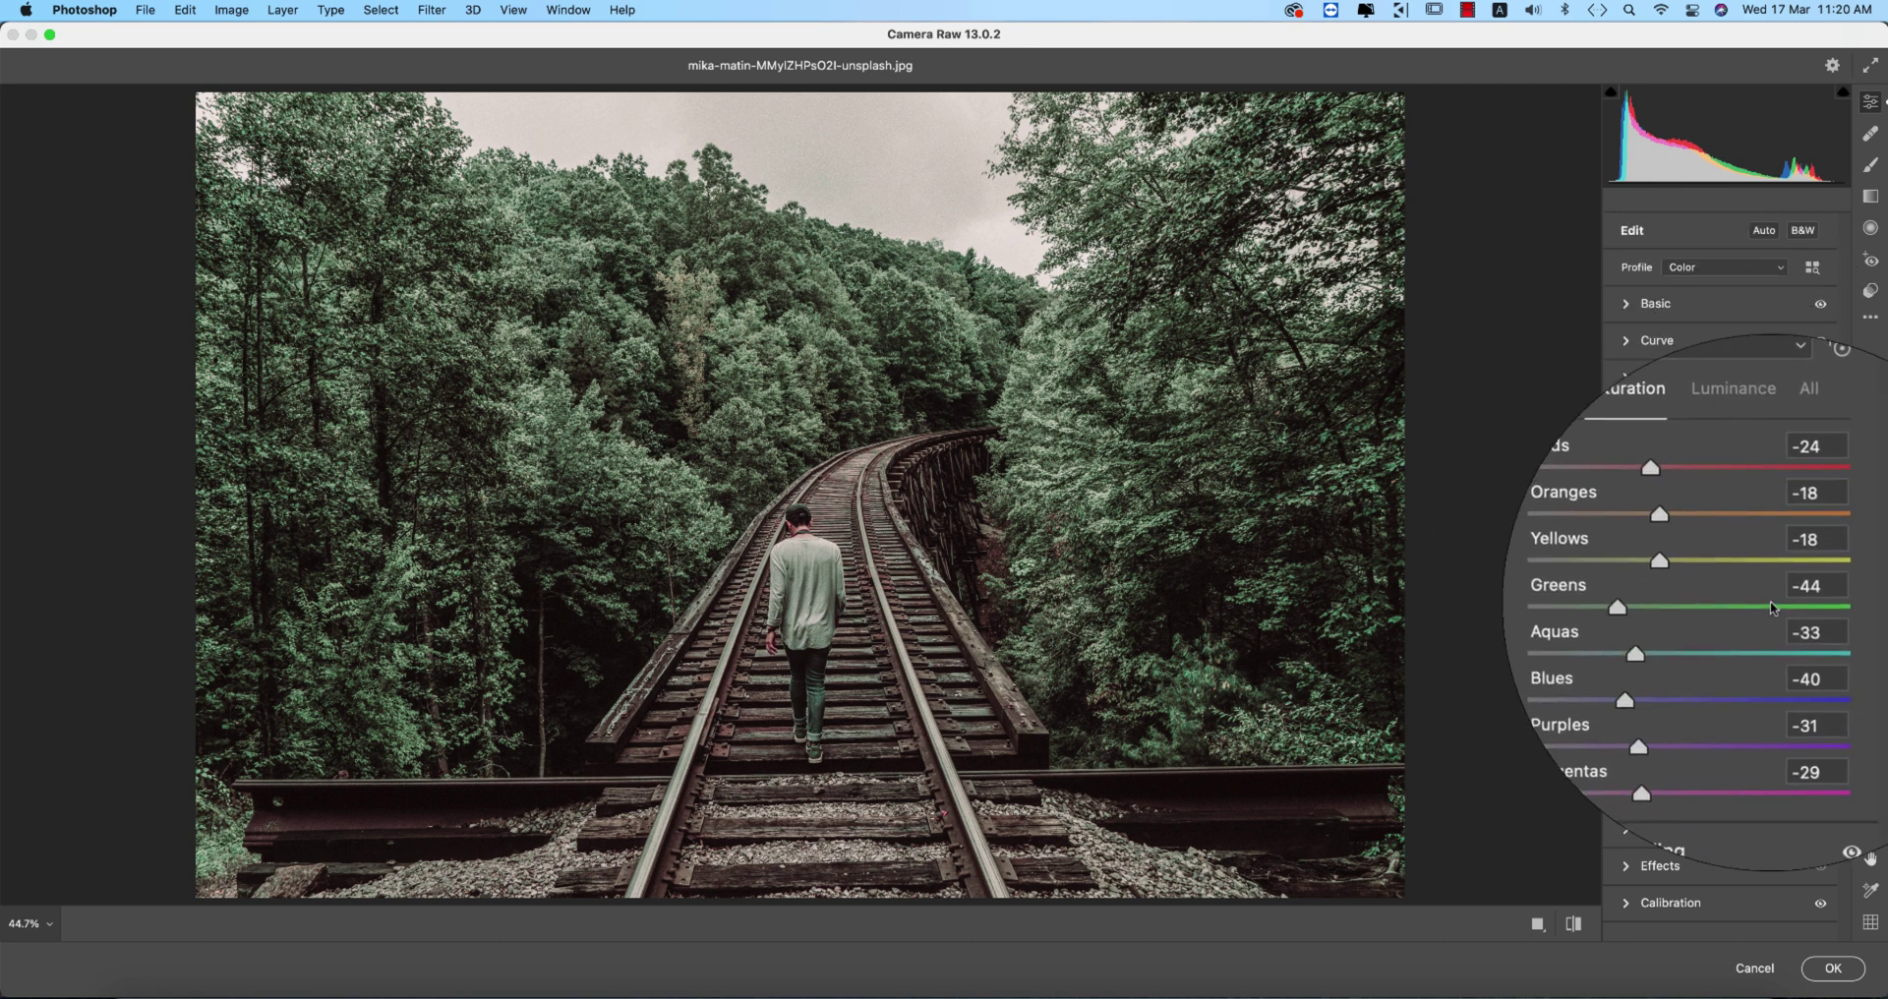
drag(1717, 606, 1791, 612)
click(1574, 387)
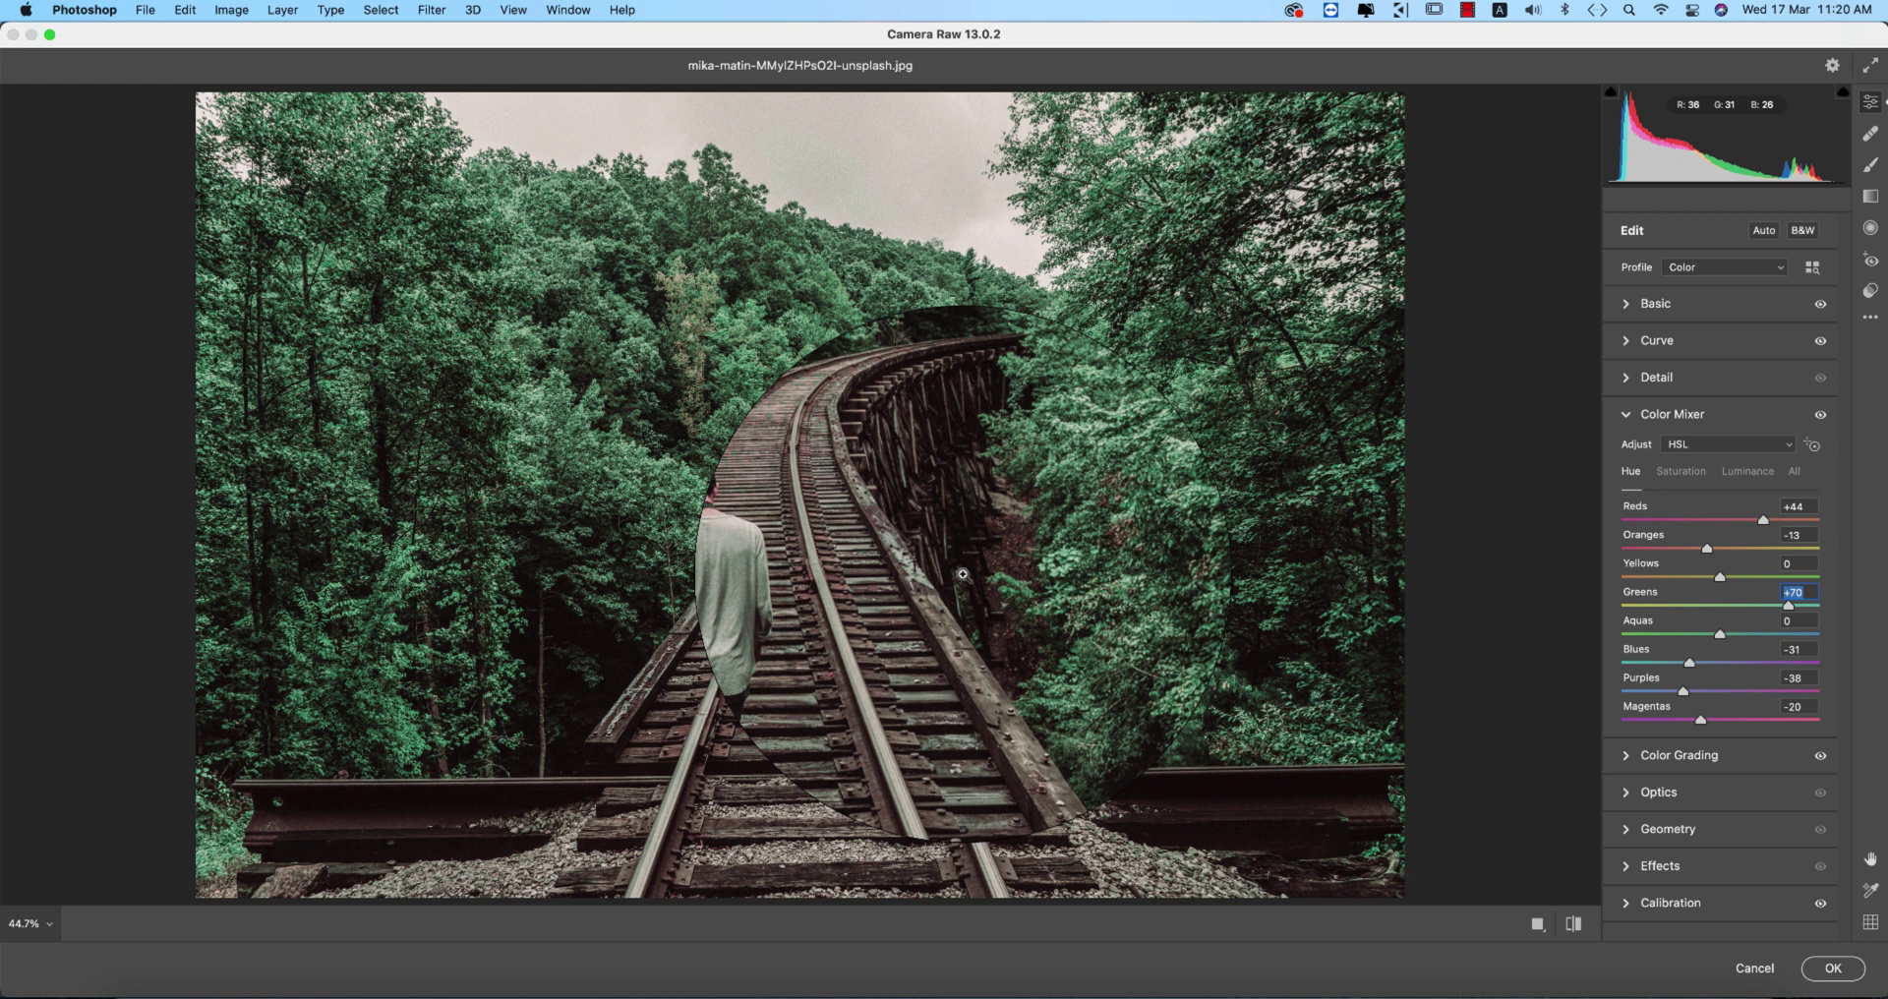
click(1574, 924)
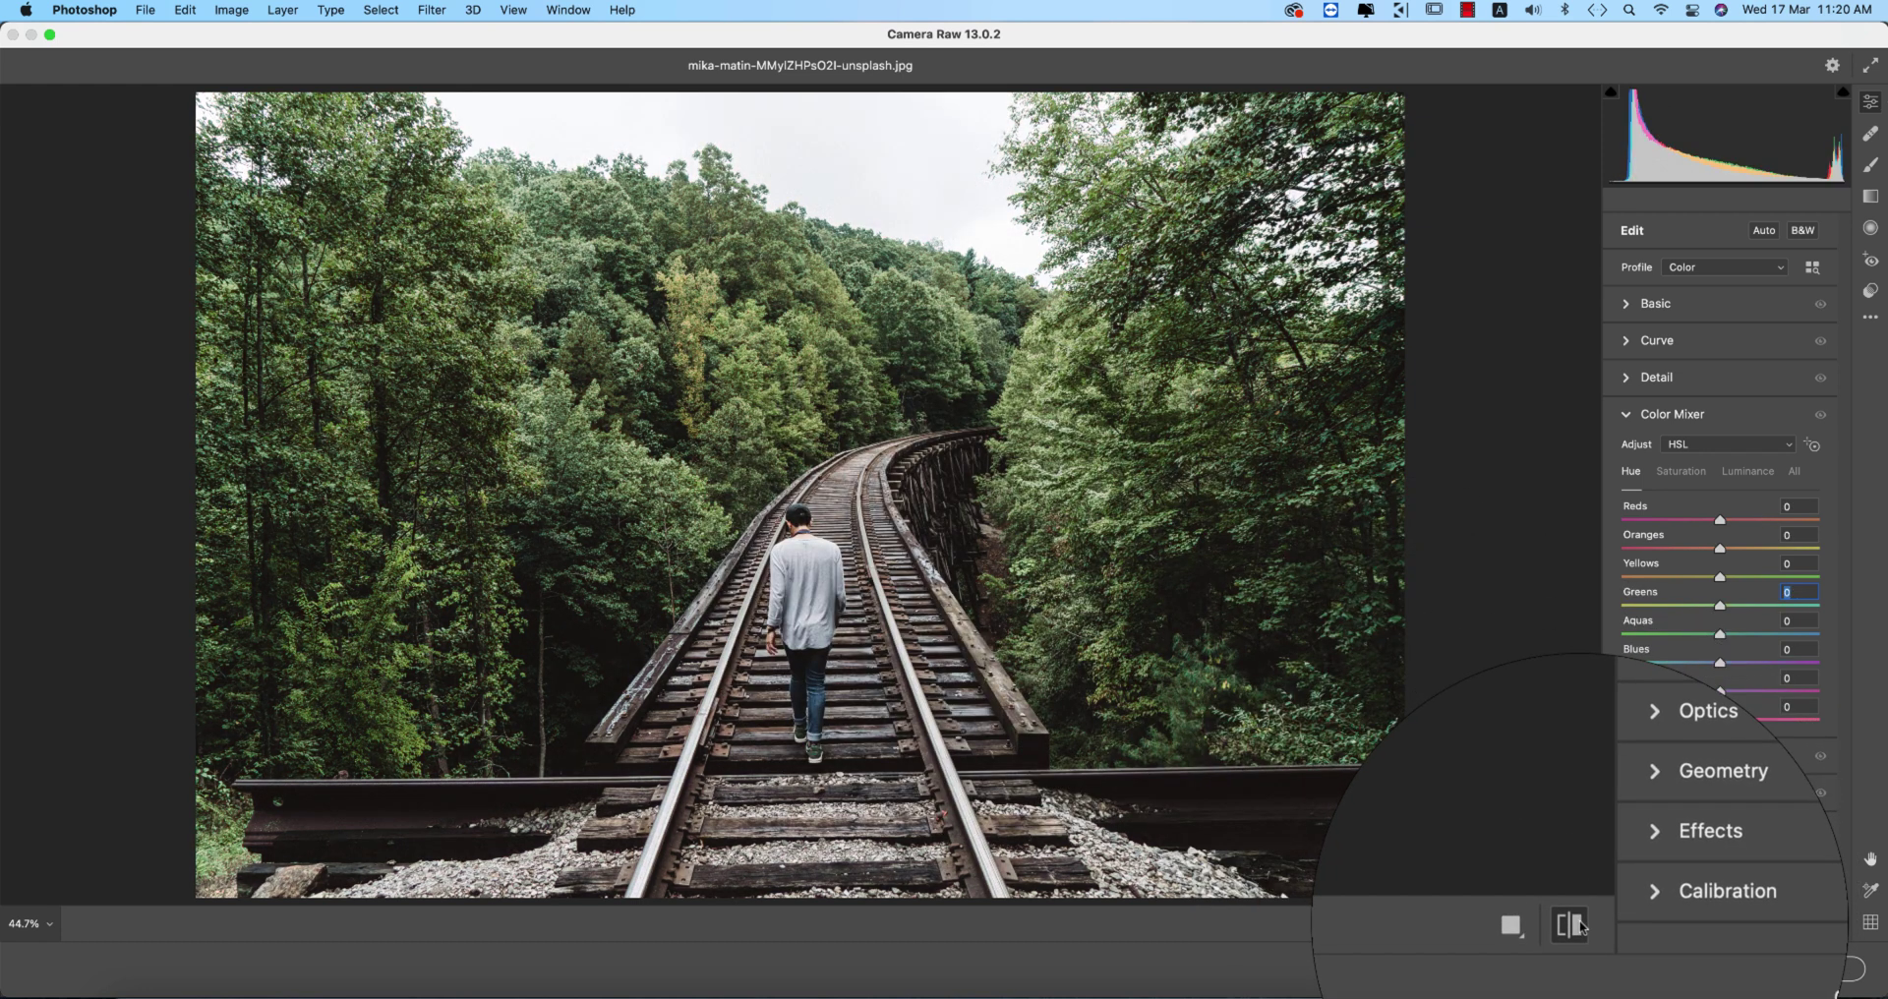
click(1574, 925)
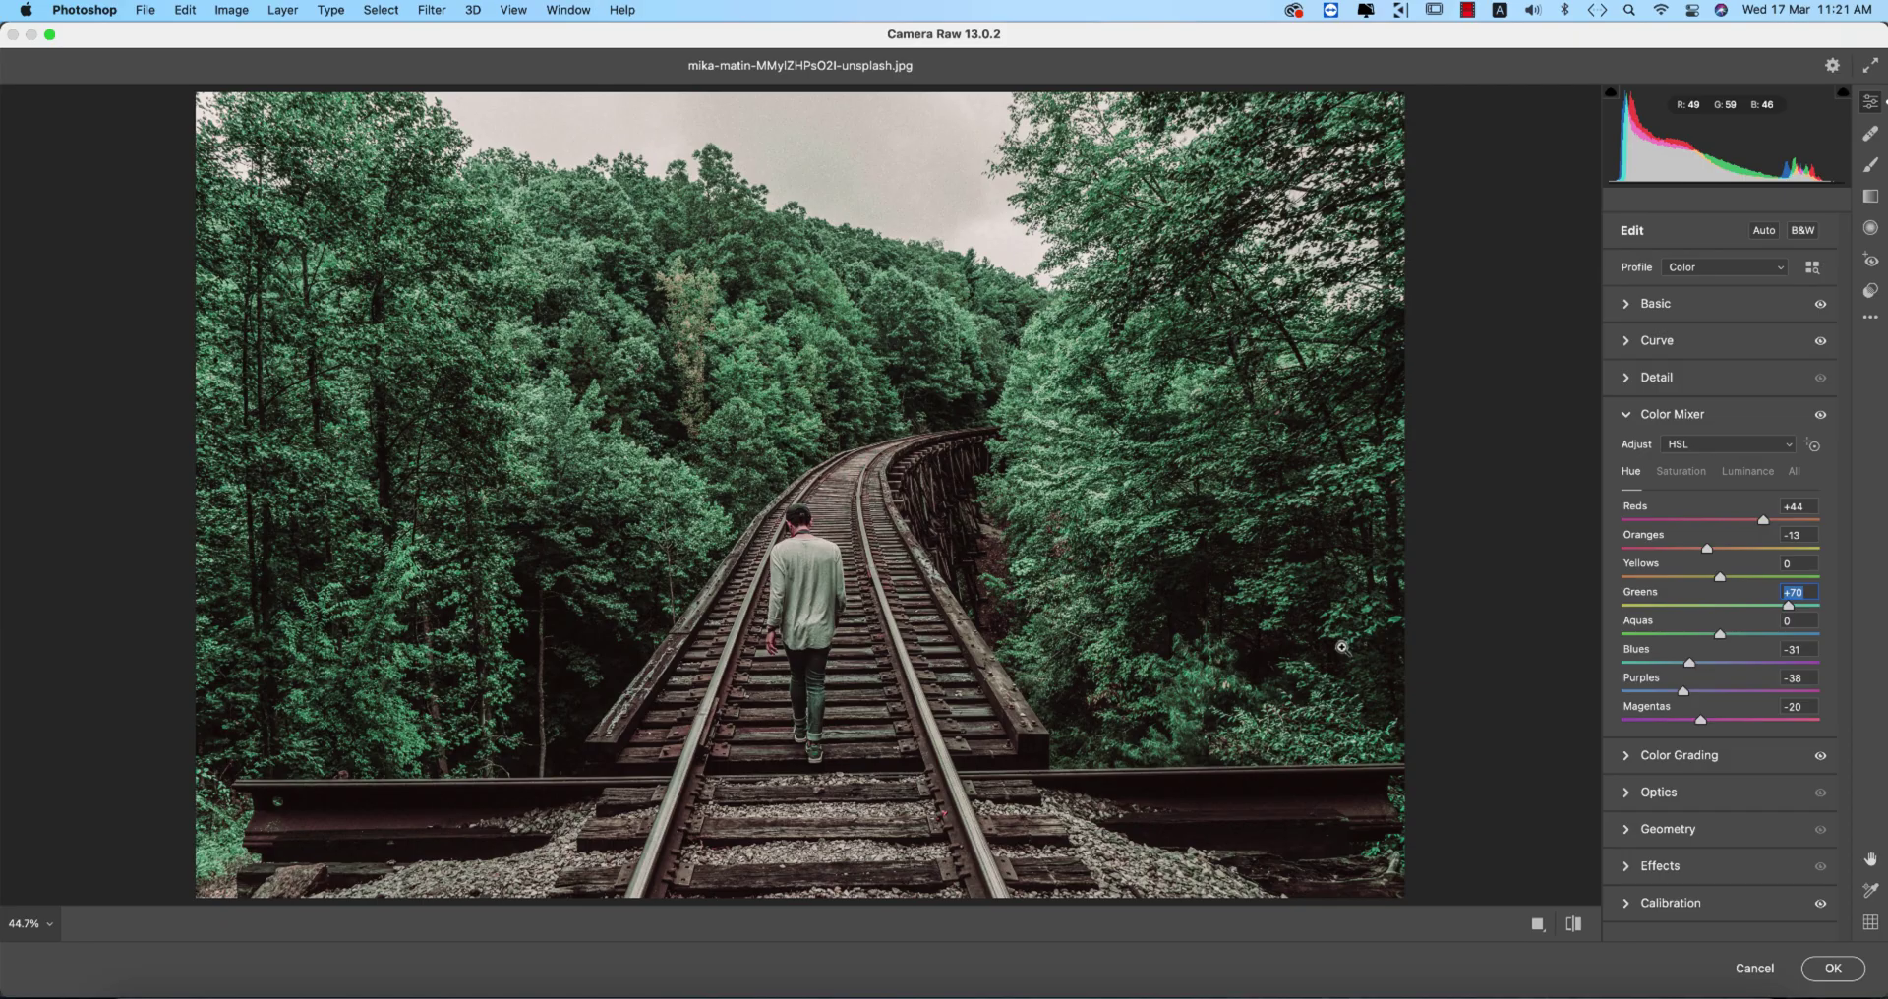
click(1833, 968)
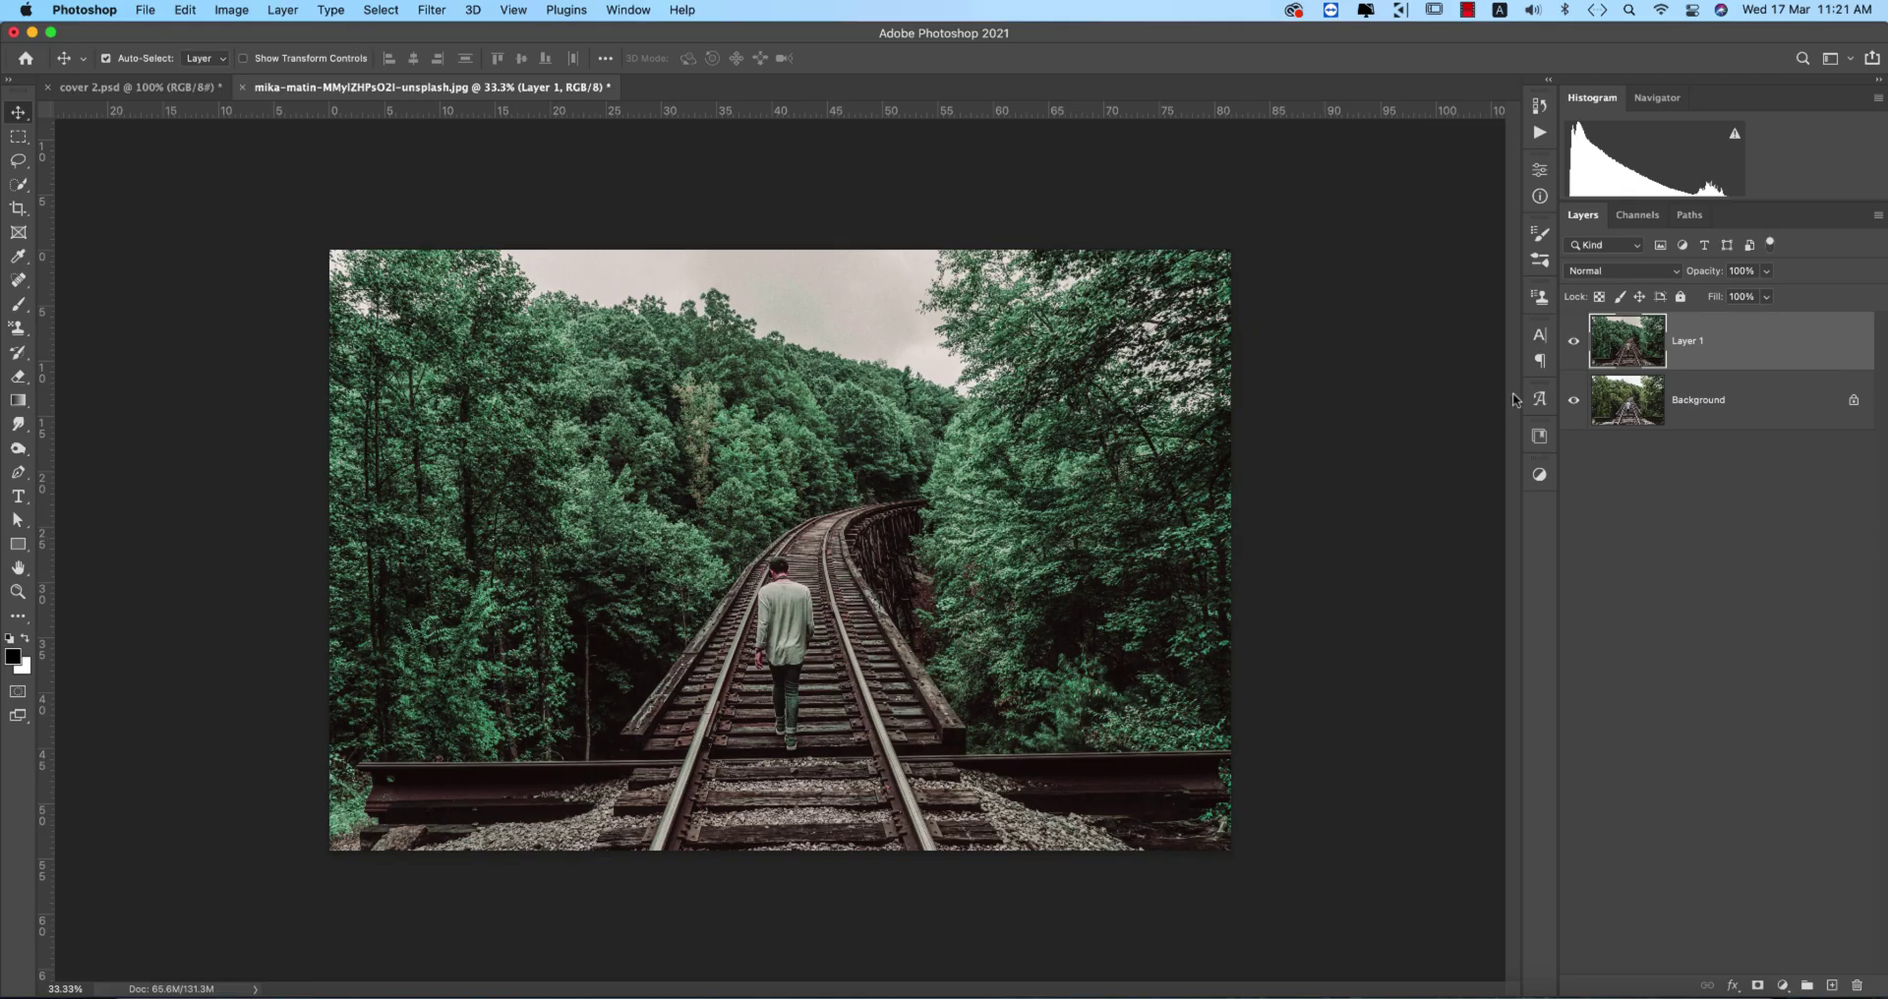